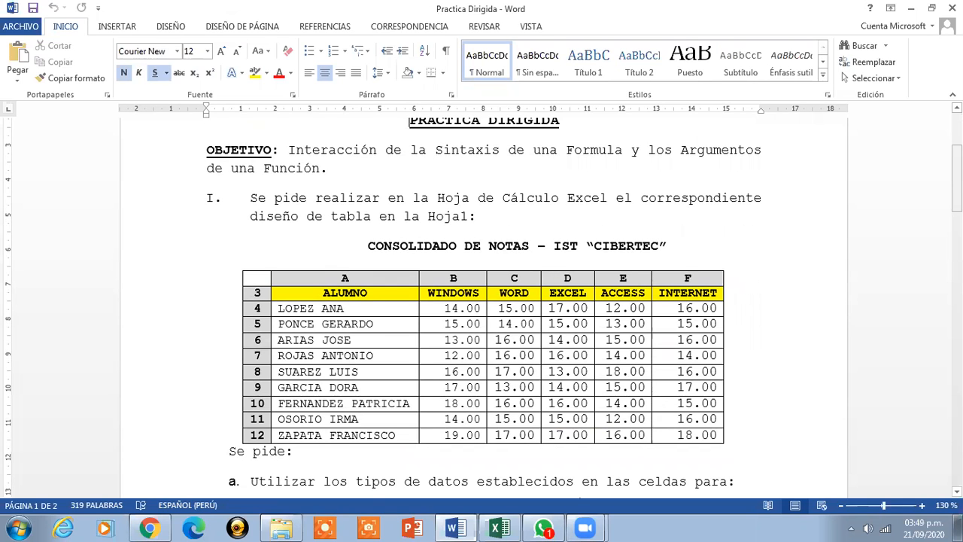
# Step: Read through the Practica Dirigida exercise, examining the grades table, tasks a to e and the file-saving instructions
pyautogui.scroll(-1, 482, 301)
pyautogui.scroll(-1, 482, 301)
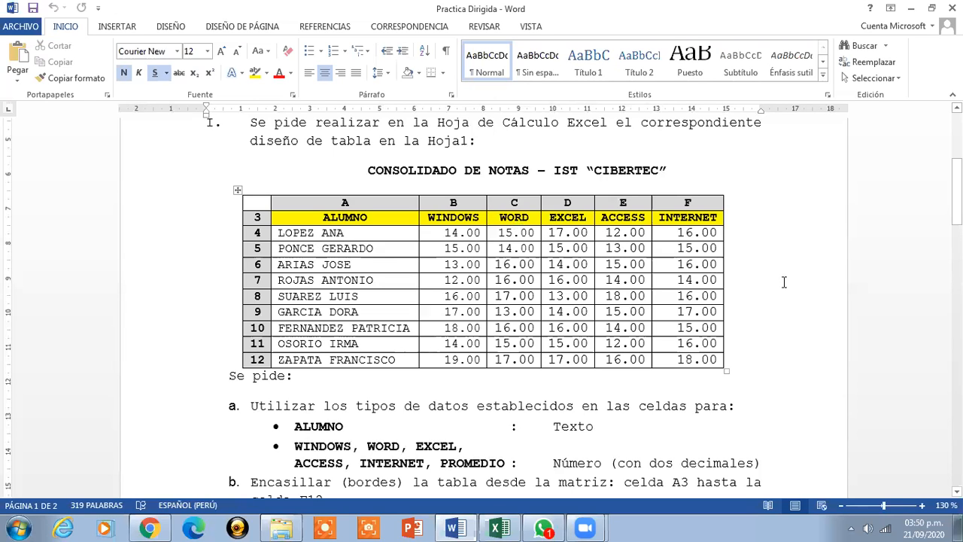
pyautogui.moveTo(957, 192); pyautogui.dragTo(957, 228)
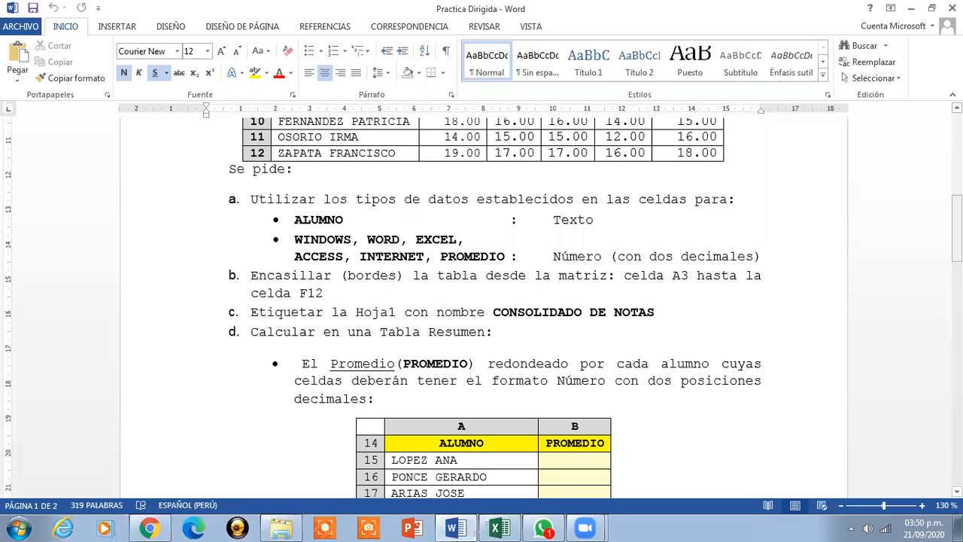
pyautogui.moveTo(957, 229); pyautogui.dragTo(957, 235)
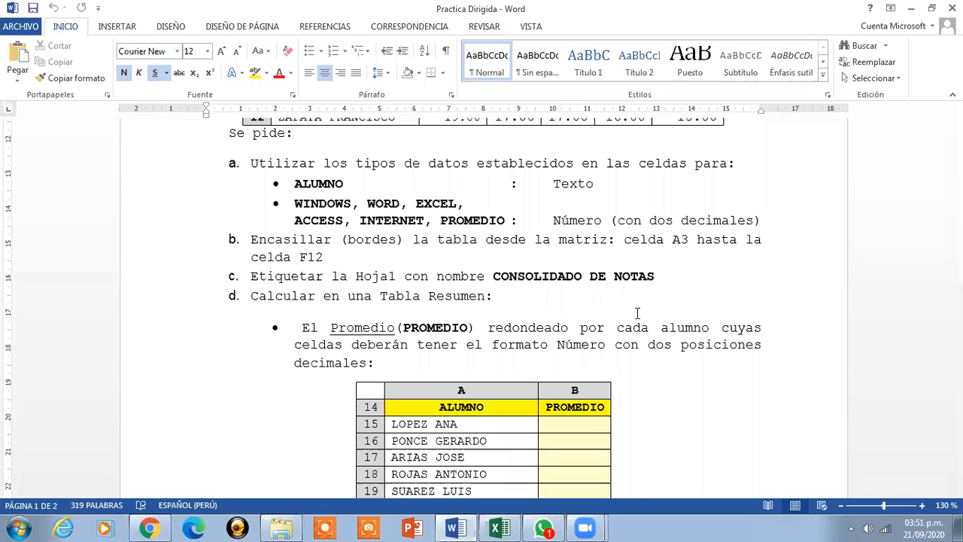
pyautogui.moveTo(957, 240); pyautogui.dragTo(957, 266)
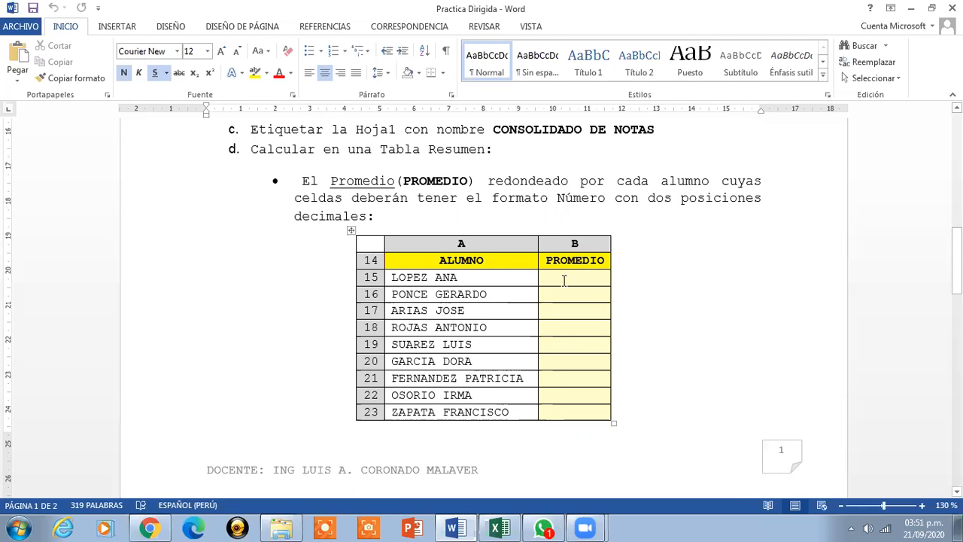
pyautogui.moveTo(957, 258); pyautogui.dragTo(957, 310)
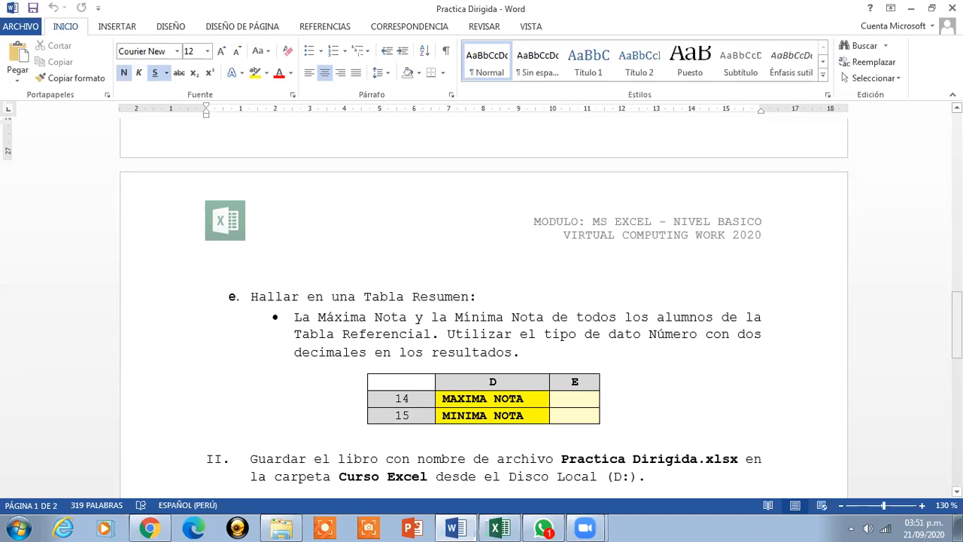
pyautogui.moveTo(957, 319); pyautogui.dragTo(957, 363)
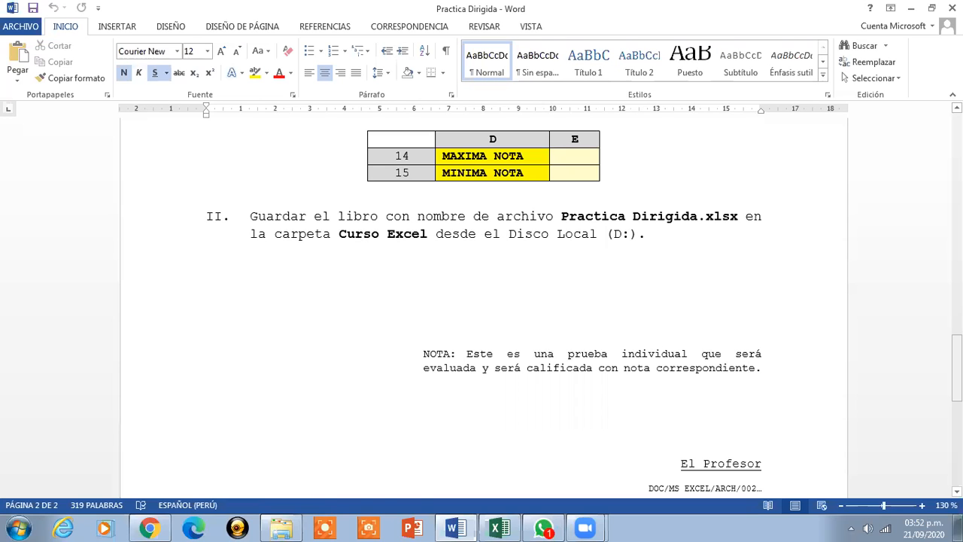
pyautogui.moveTo(957, 364); pyautogui.dragTo(958, 379)
pyautogui.scroll(15, 484, 309)
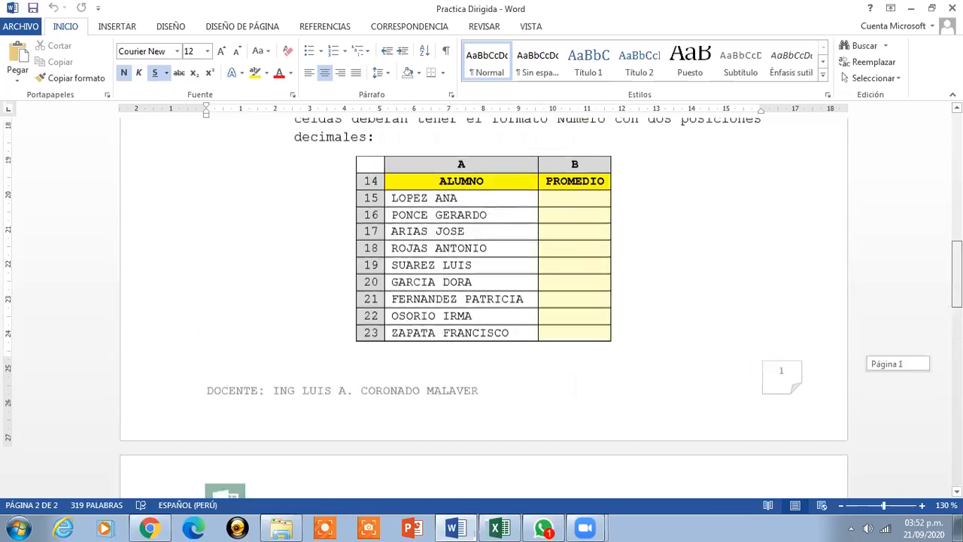
pyautogui.scroll(3, 484, 309)
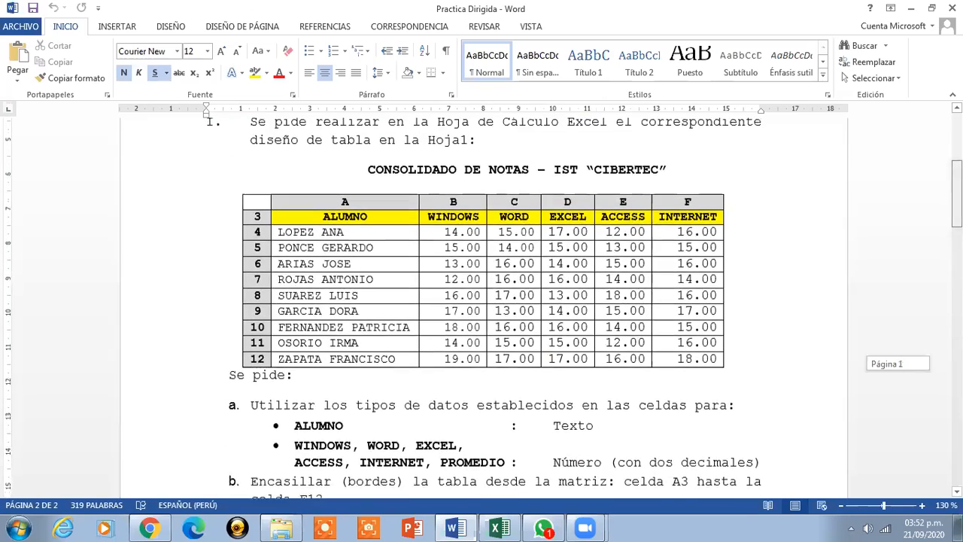
pyautogui.moveTo(957, 174); pyautogui.dragTo(957, 176)
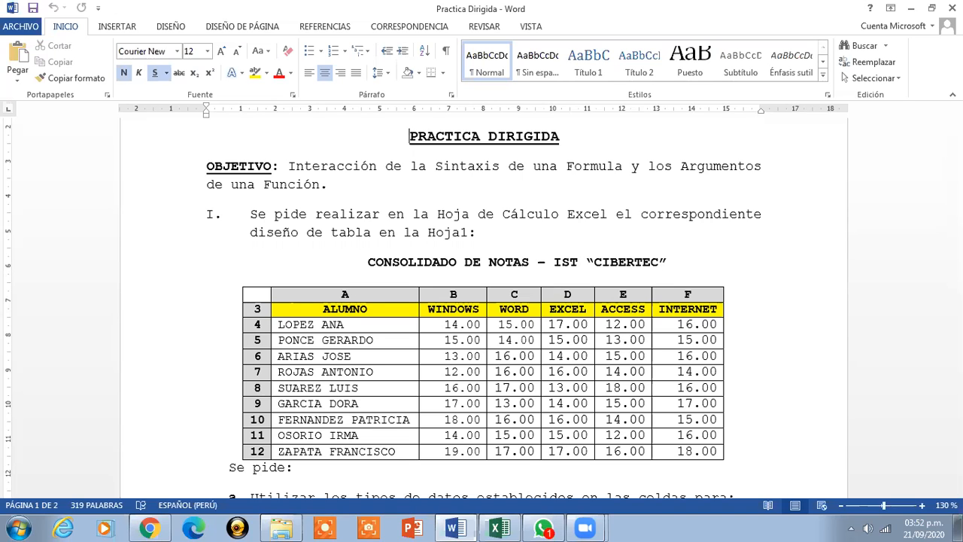
# Step: Launch Excel with a new blank workbook and maximize its window
pyautogui.press('super+r')
pyautogui.write('e')
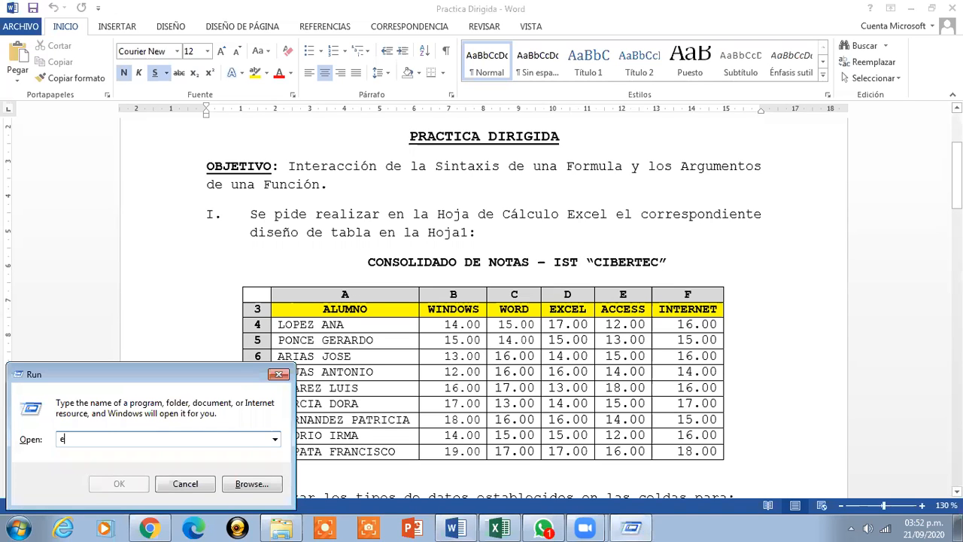
pyautogui.write('xcel')
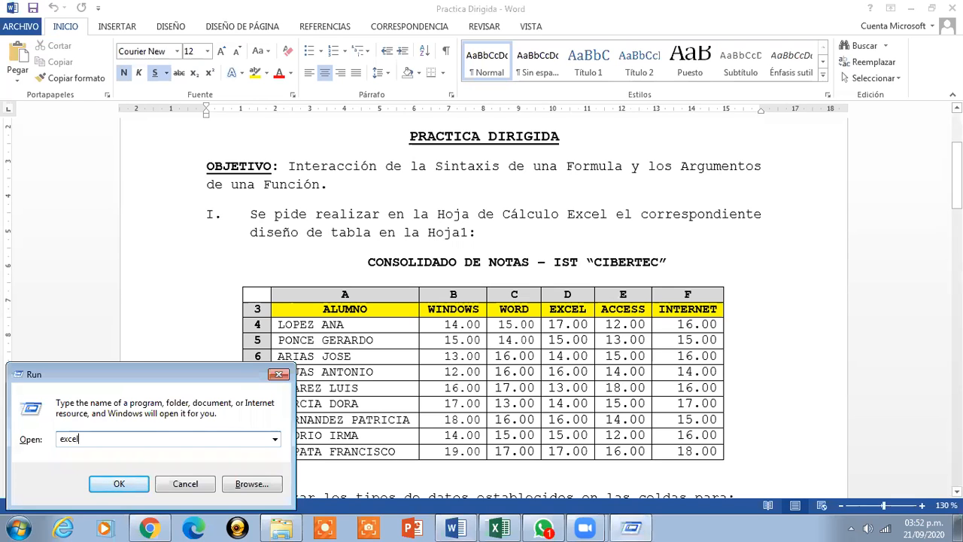
pyautogui.press('Return')
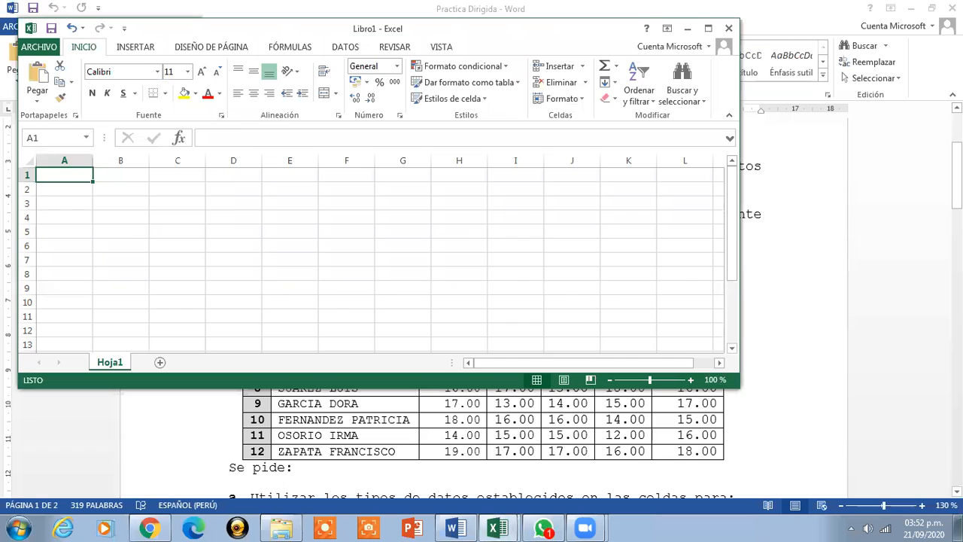
pyautogui.click(708, 27)
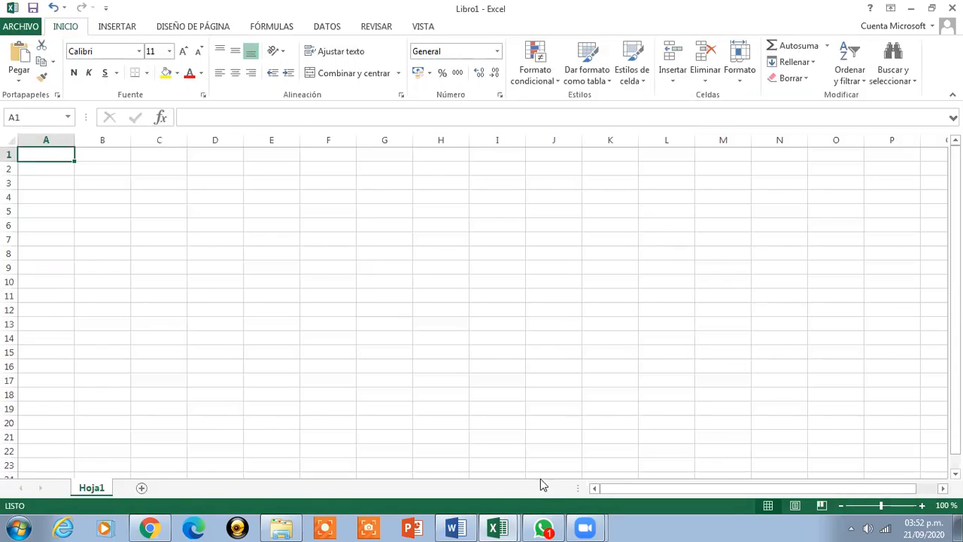
pyautogui.click(497, 526)
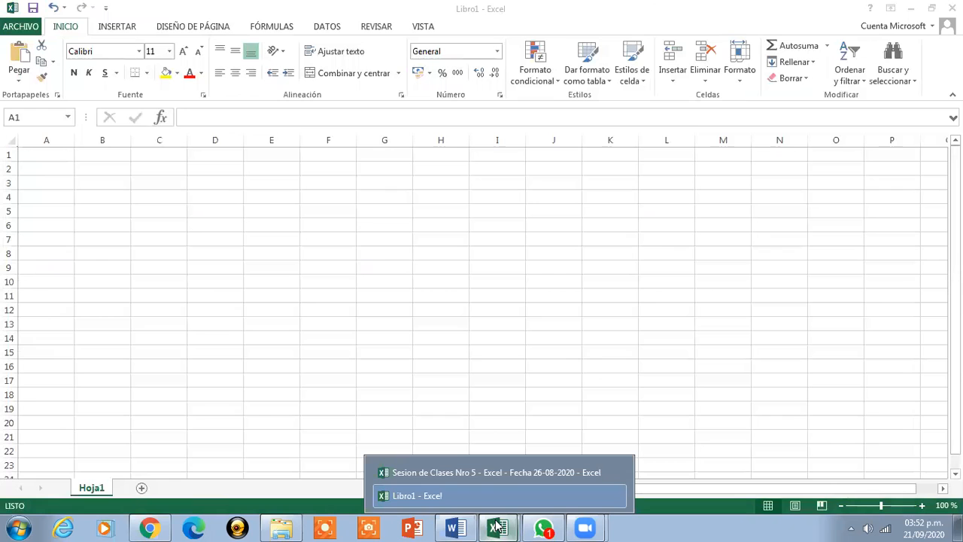
pyautogui.click(437, 498)
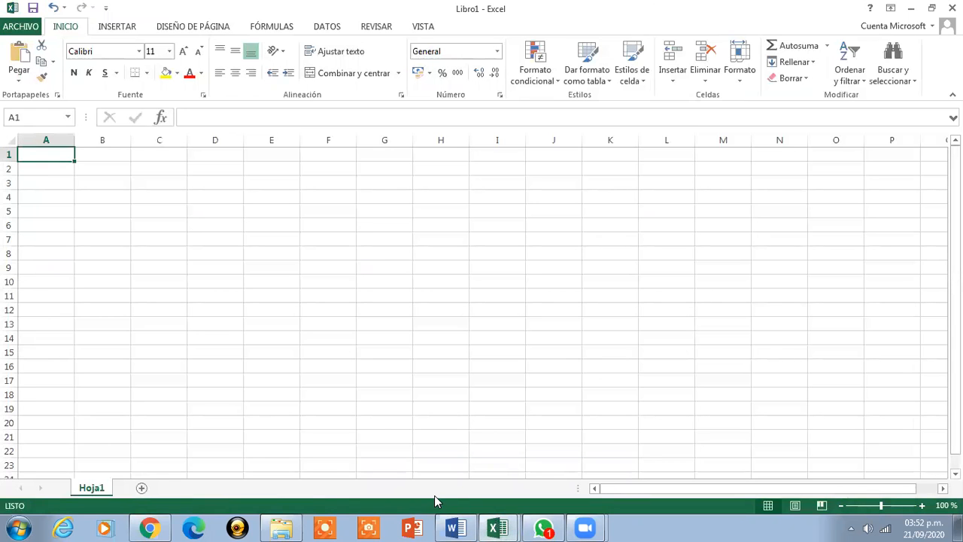
# Step: Copy the title CONSOLIDADO DE NOTAS – IST “CIBERTEC” from the Word document into cell A2 of the blank Excel workbook and left-align it
pyautogui.click(454, 526)
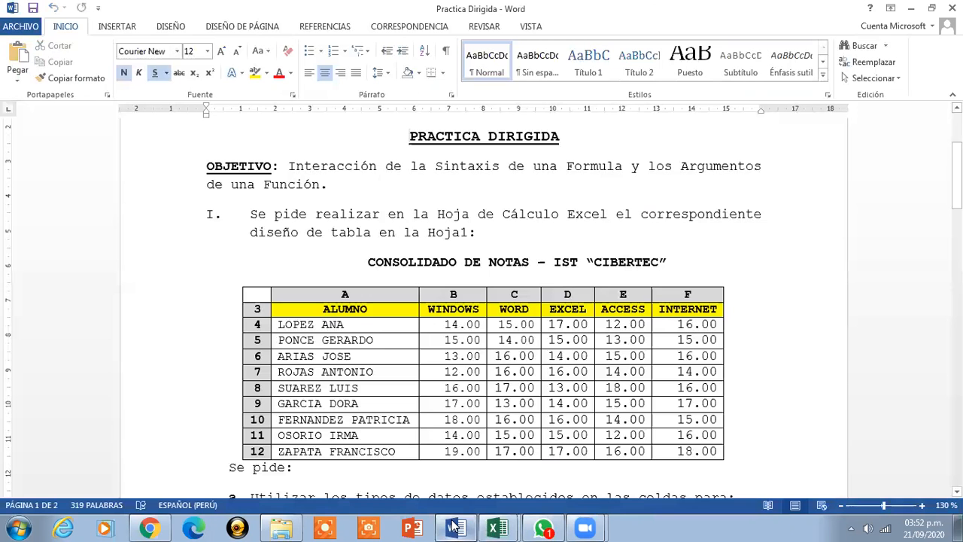
pyautogui.moveTo(365, 262); pyautogui.dragTo(664, 262)
pyautogui.hotkey('ctrl', 'c')
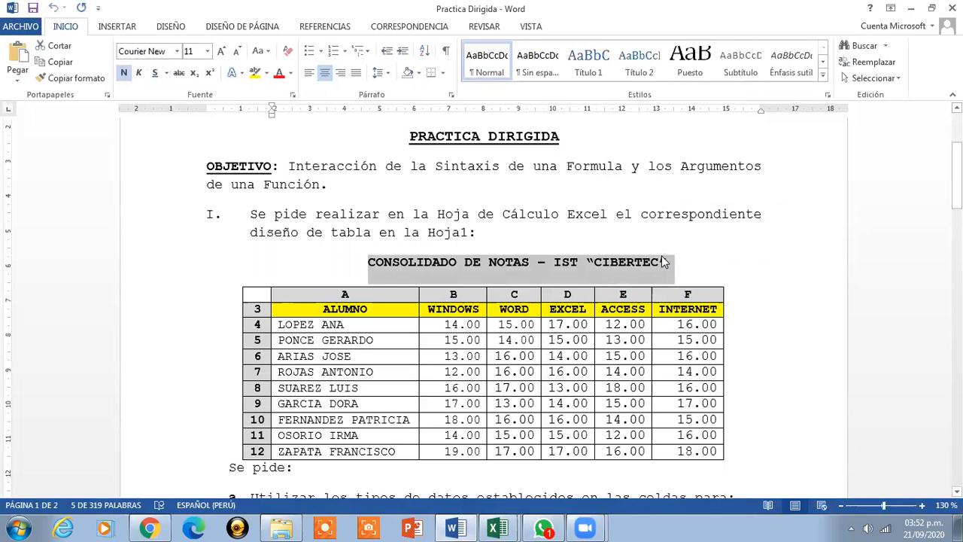
pyautogui.click(498, 529)
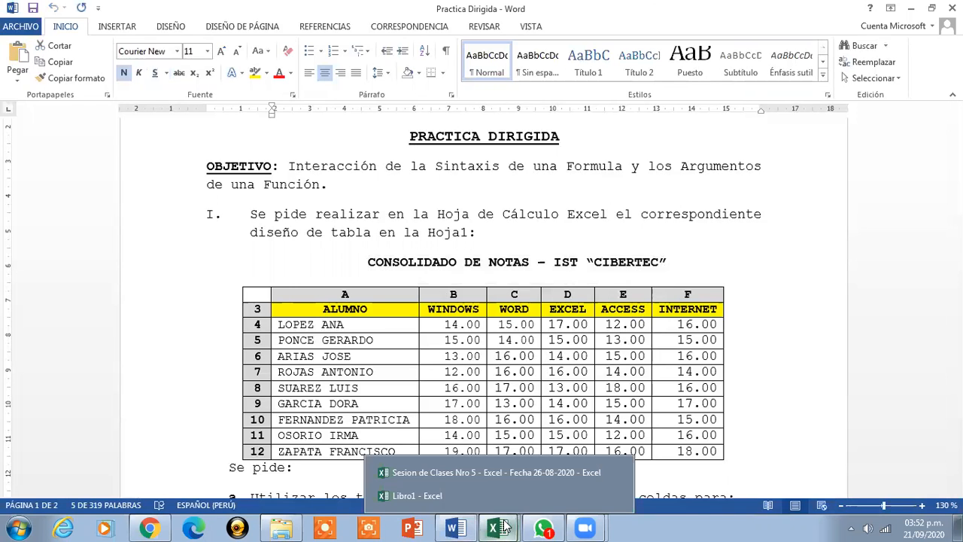
pyautogui.click(461, 494)
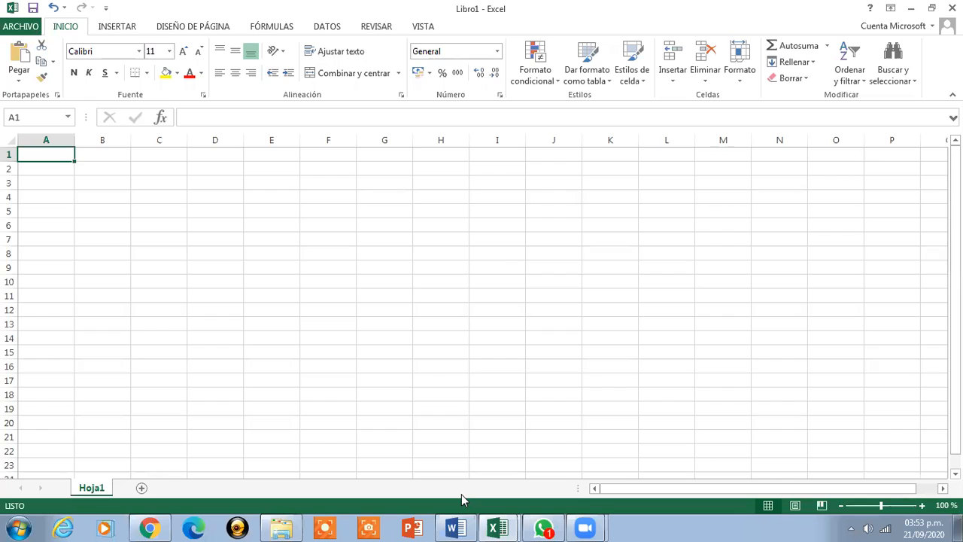
pyautogui.press('Return')
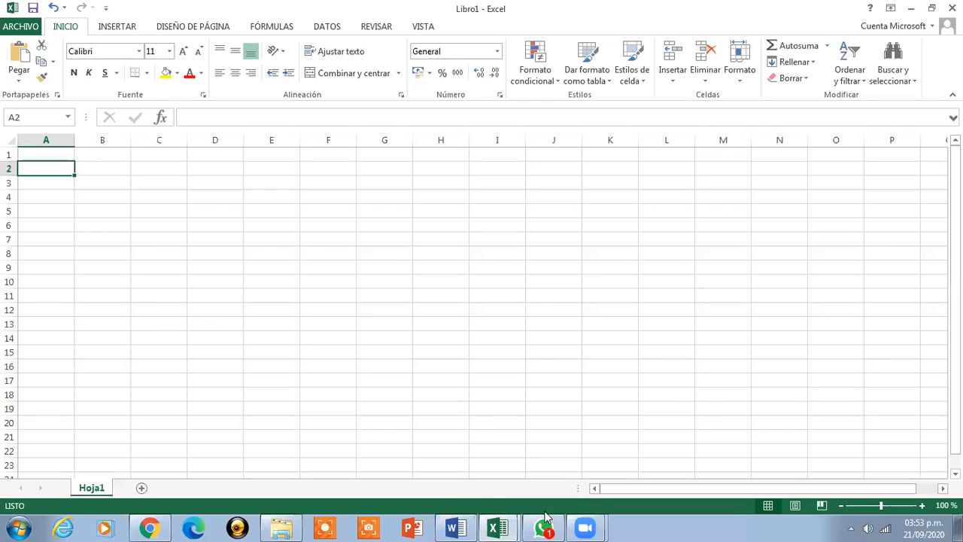
pyautogui.click(922, 506)
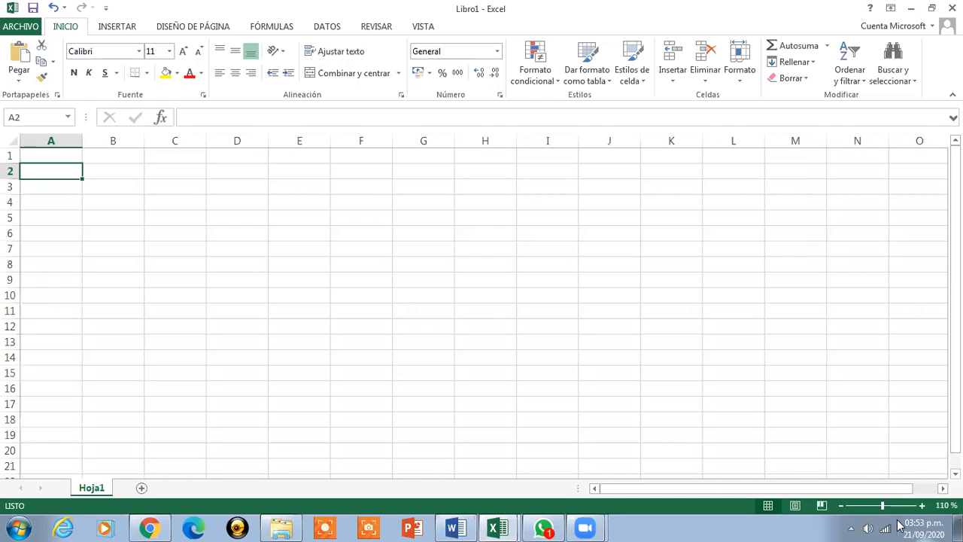
pyautogui.moveTo(899, 525)
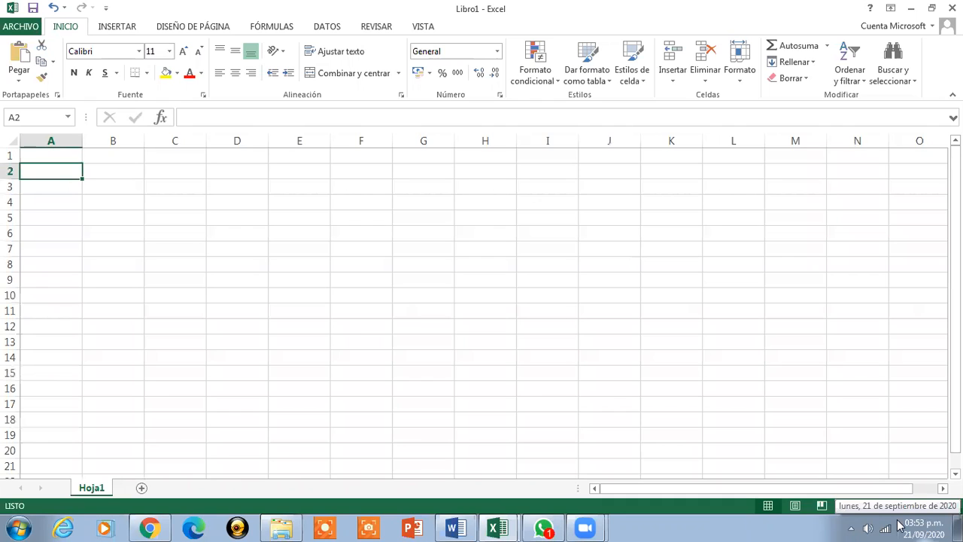
pyautogui.hotkey('ctrl', 'v')
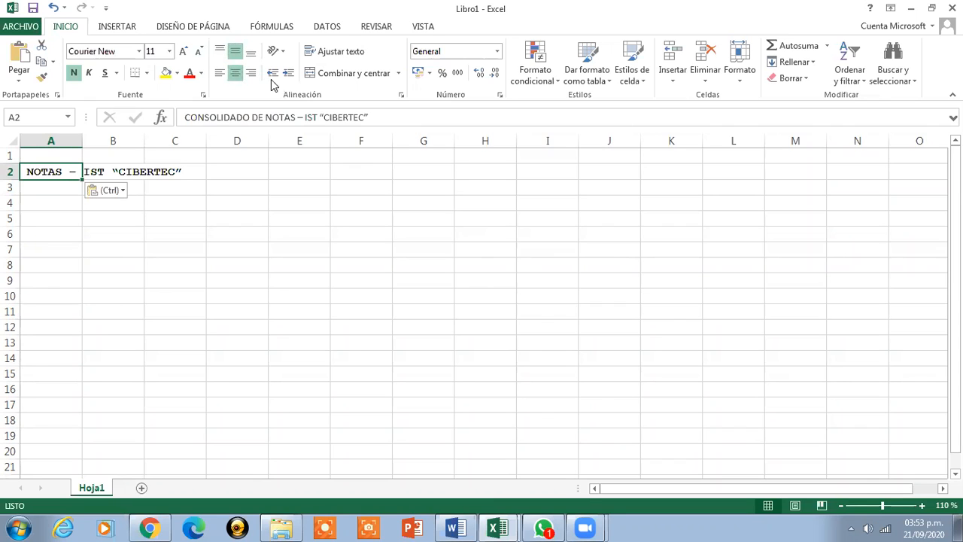
pyautogui.click(219, 73)
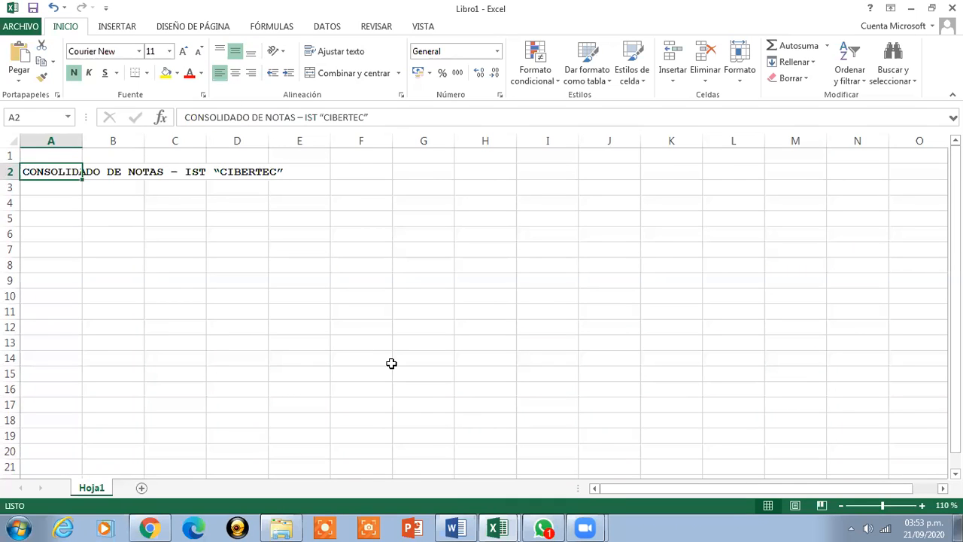
# Step: Copy the grades table from the Word document, from the ALUMNO header row to the last student, into the Excel sheet starting at A3
pyautogui.click(457, 527)
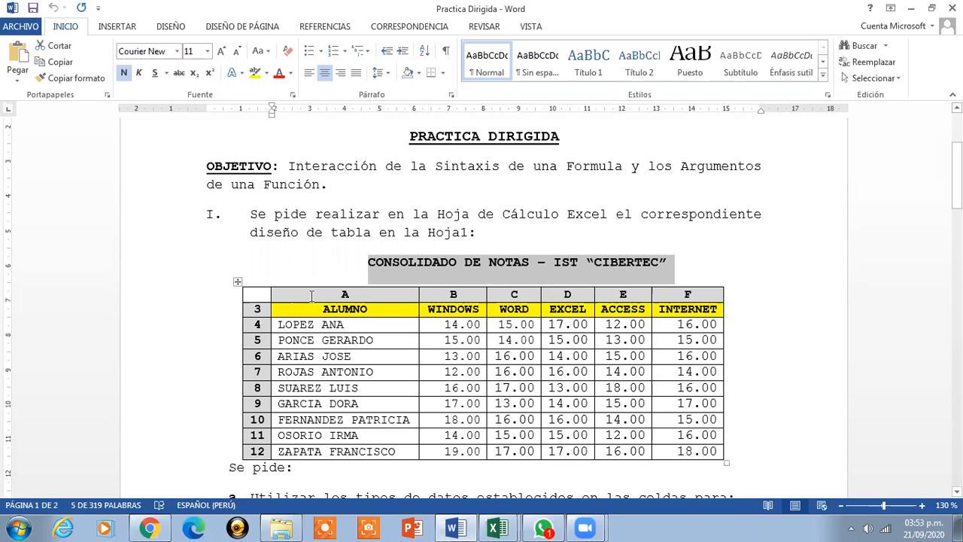
pyautogui.moveTo(290, 309); pyautogui.dragTo(675, 450)
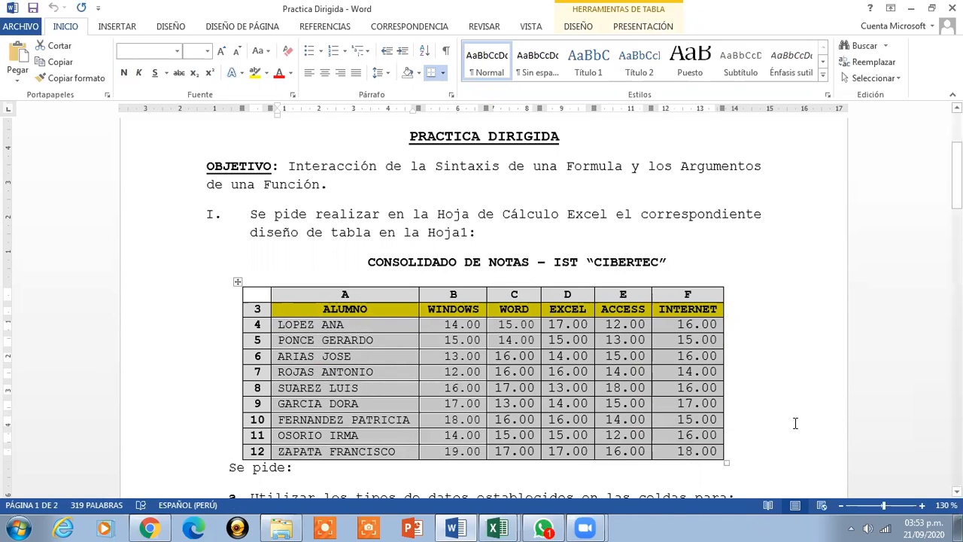
pyautogui.click(495, 526)
pyautogui.click(440, 495)
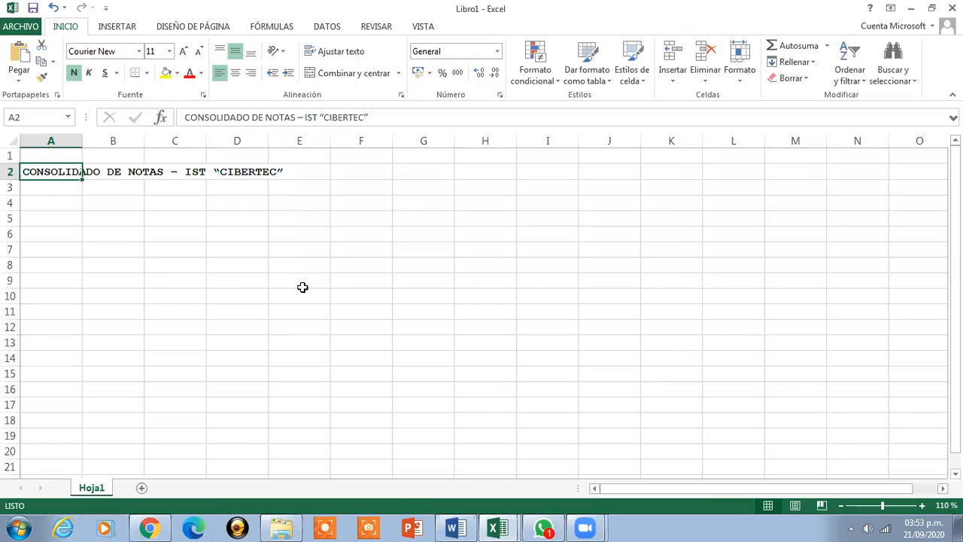
pyautogui.press('Return')
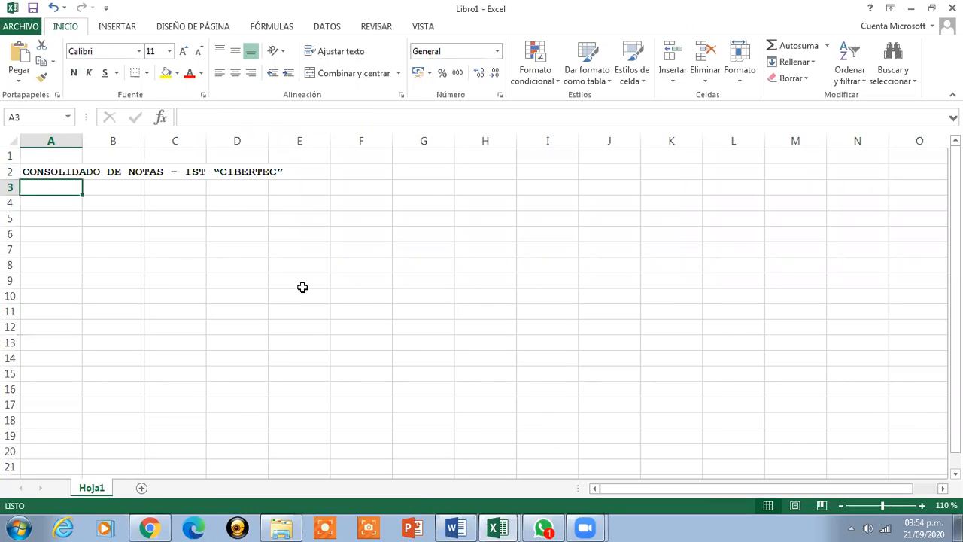
pyautogui.hotkey('ctrl', 'v')
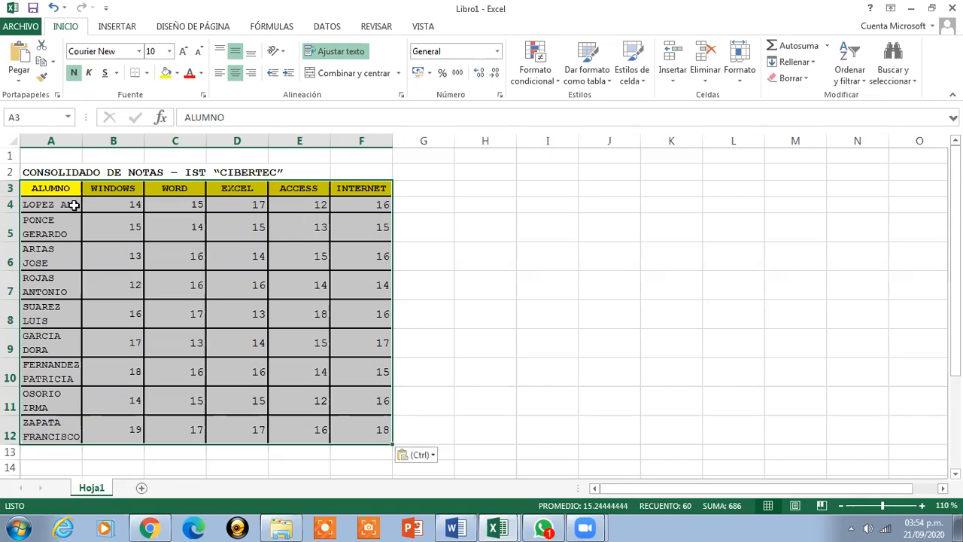
# Step: Widen column A so each student name fits on one line, and reduce the heights of the student rows to a single line
pyautogui.click(51, 190)
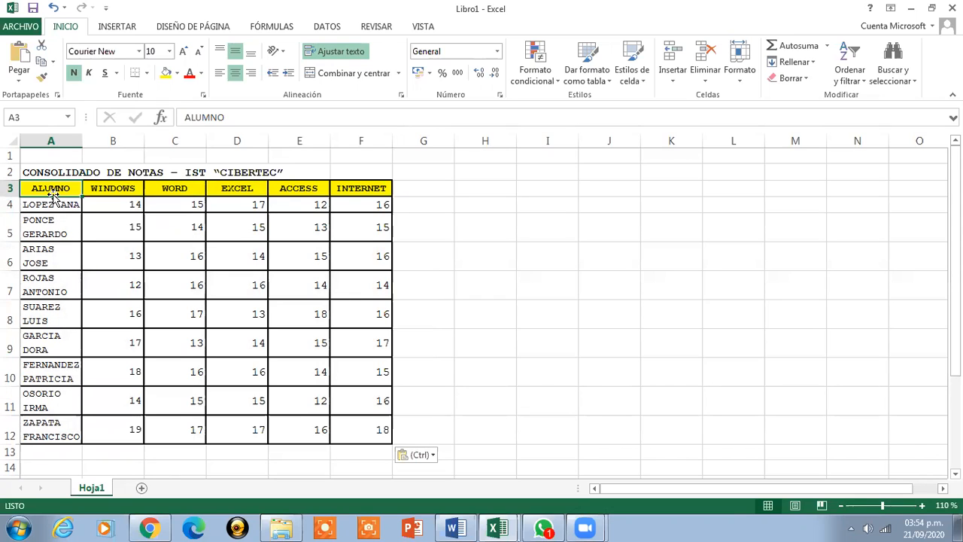
pyautogui.doubleClick(80, 138)
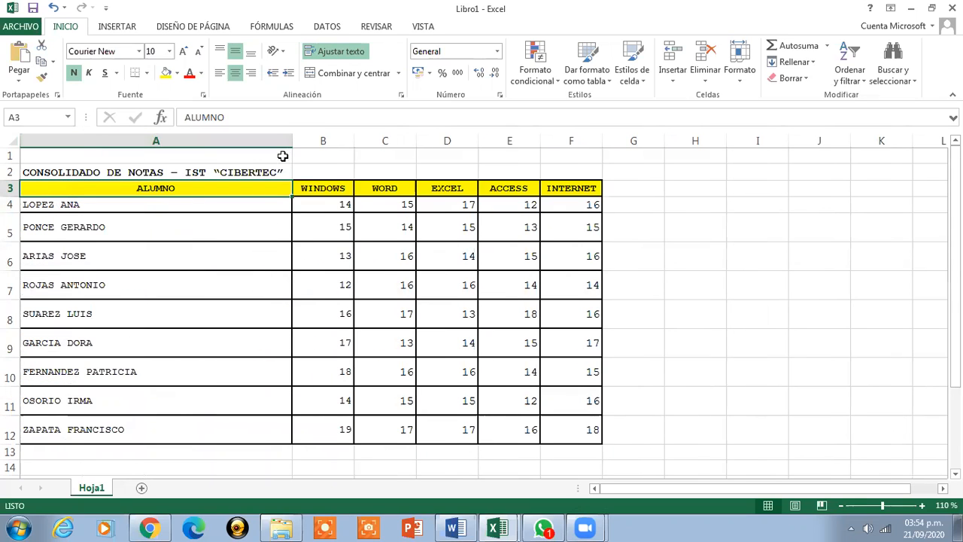
pyautogui.moveTo(290, 142); pyautogui.dragTo(142, 142)
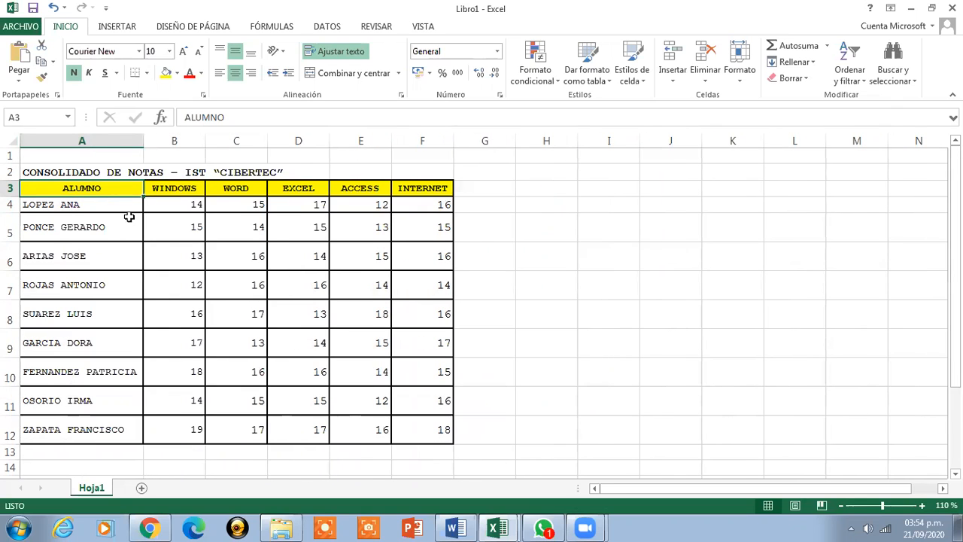
pyautogui.moveTo(11, 241); pyautogui.dragTo(12, 341)
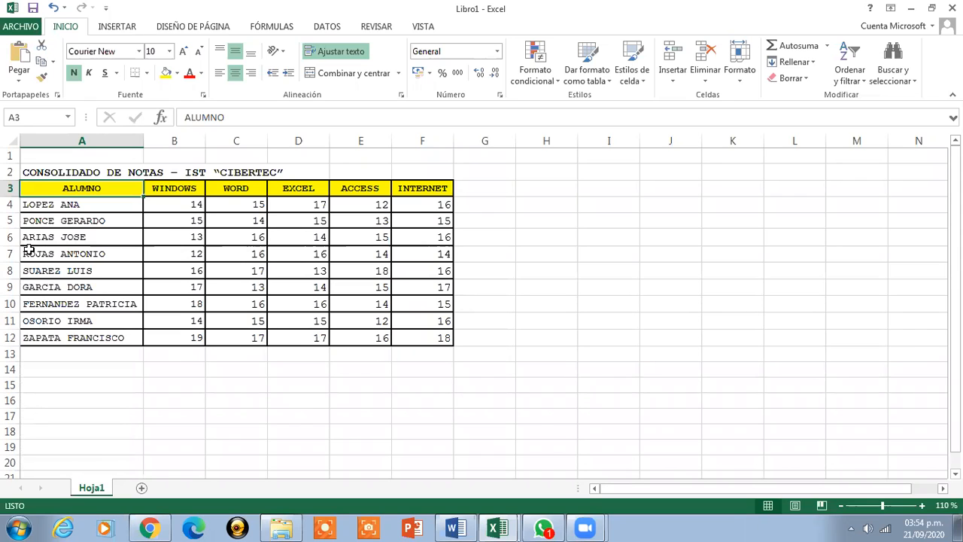
pyautogui.moveTo(13, 247); pyautogui.dragTo(12, 228)
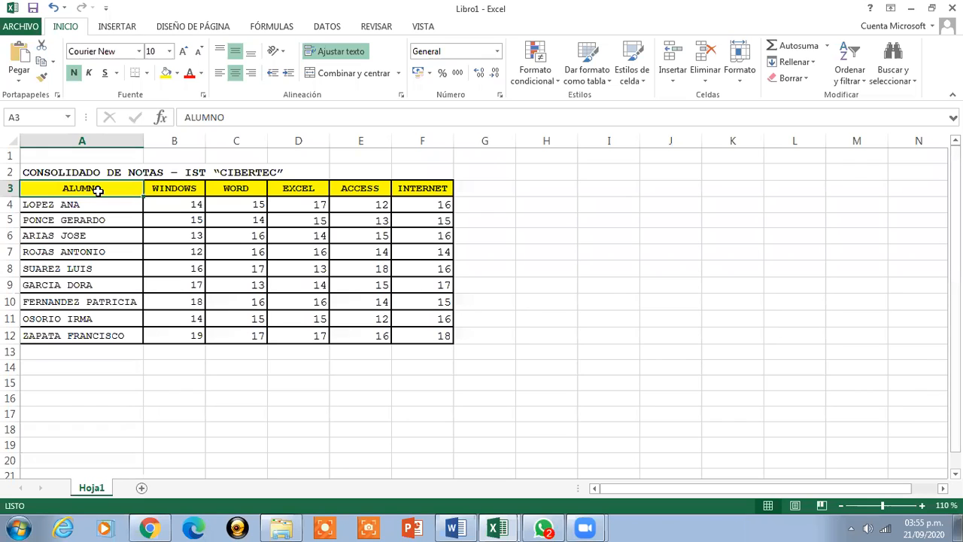
# Step: Apply blue, medium-weight solid borders to all cells of the grades table A3:F12
pyautogui.moveTo(98, 191); pyautogui.dragTo(414, 329)
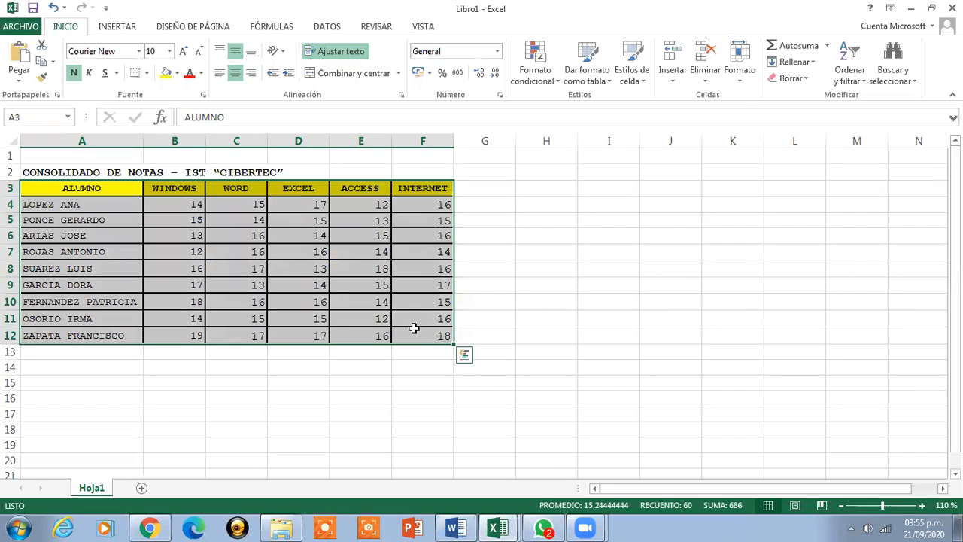
pyautogui.click(148, 75)
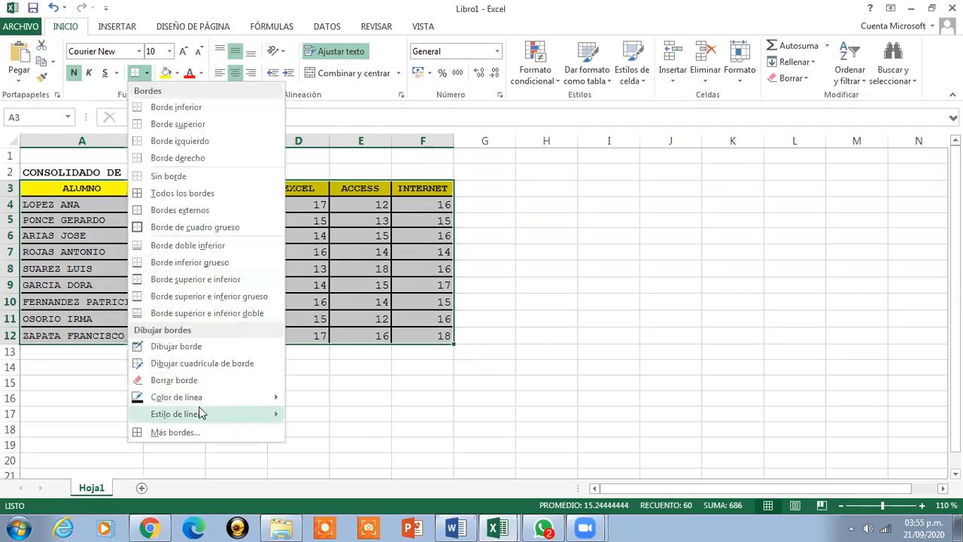
pyautogui.moveTo(201, 403)
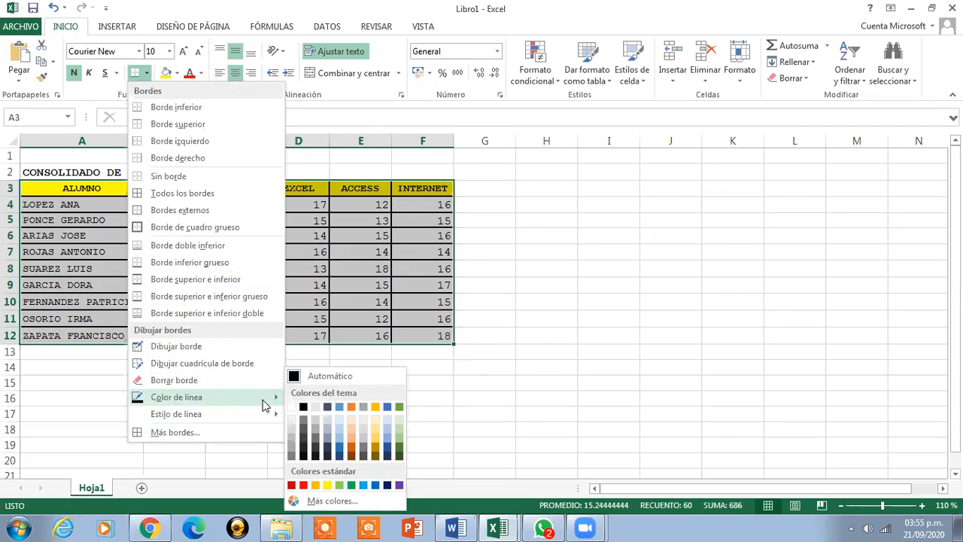
pyautogui.click(375, 488)
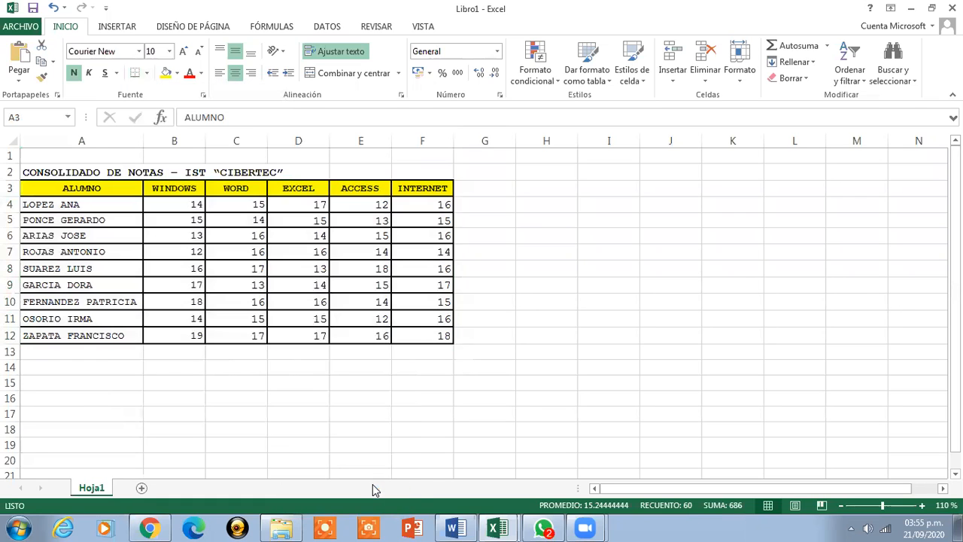
pyautogui.click(148, 73)
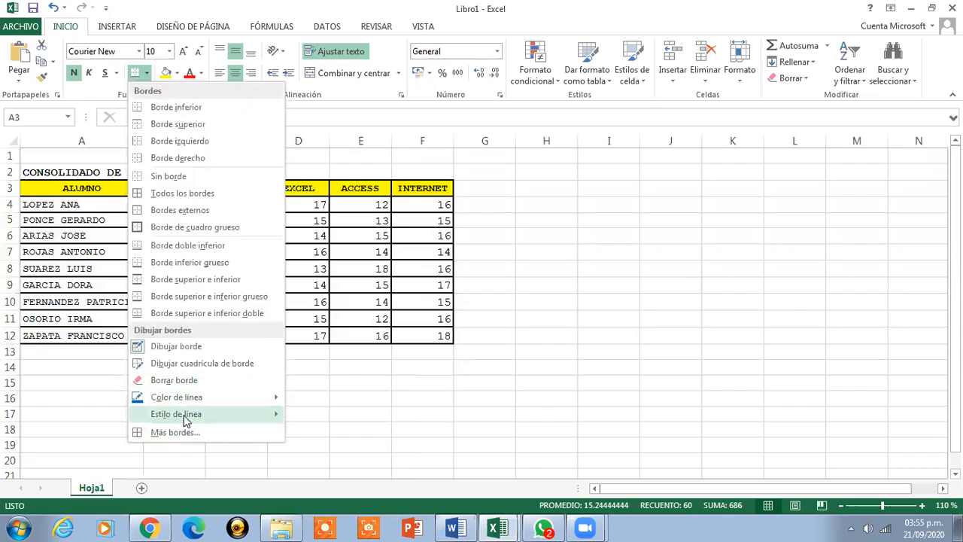
pyautogui.moveTo(186, 422)
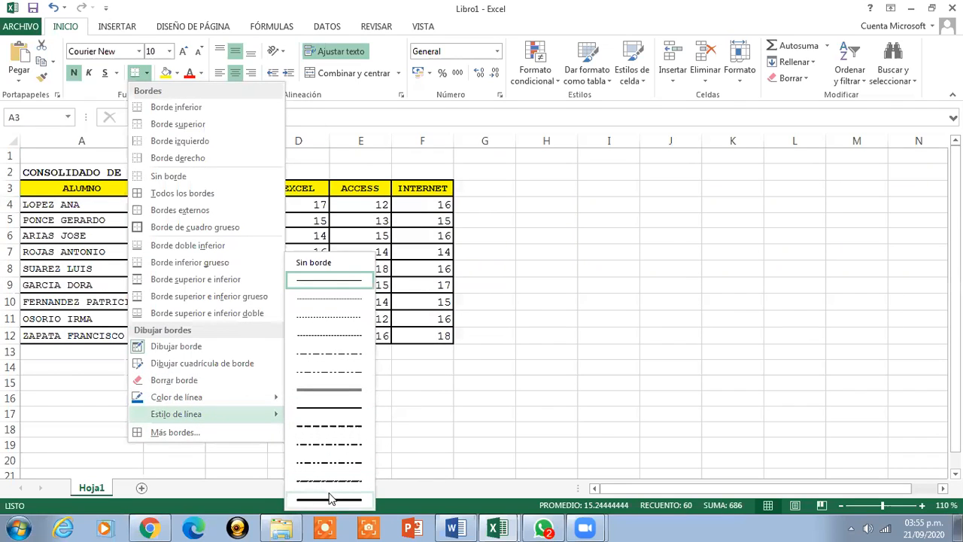
pyautogui.click(321, 412)
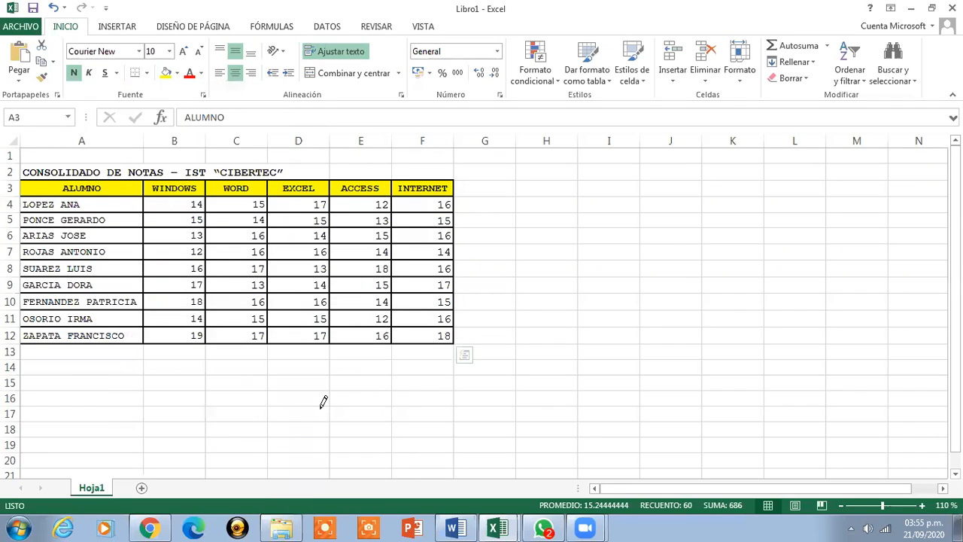
pyautogui.click(147, 76)
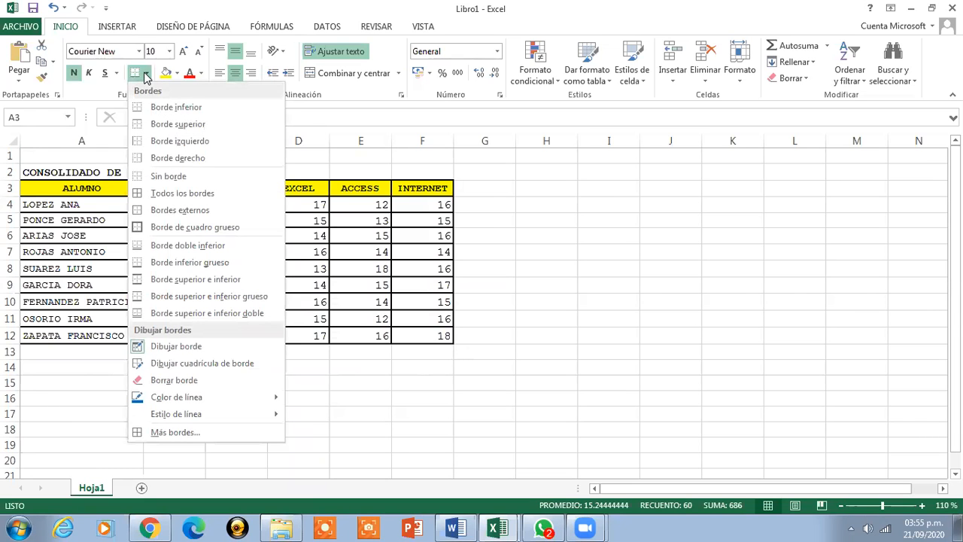
pyautogui.click(171, 196)
pyautogui.click(124, 190)
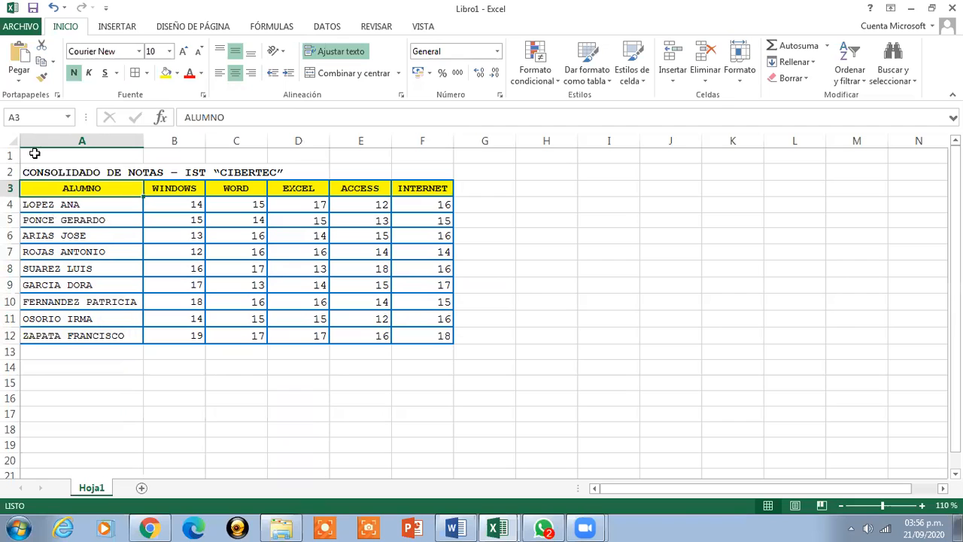
# Step: Merge and centre the title across A2:F2 with text wrapping, and set its font colour to dark orange
pyautogui.click(34, 171)
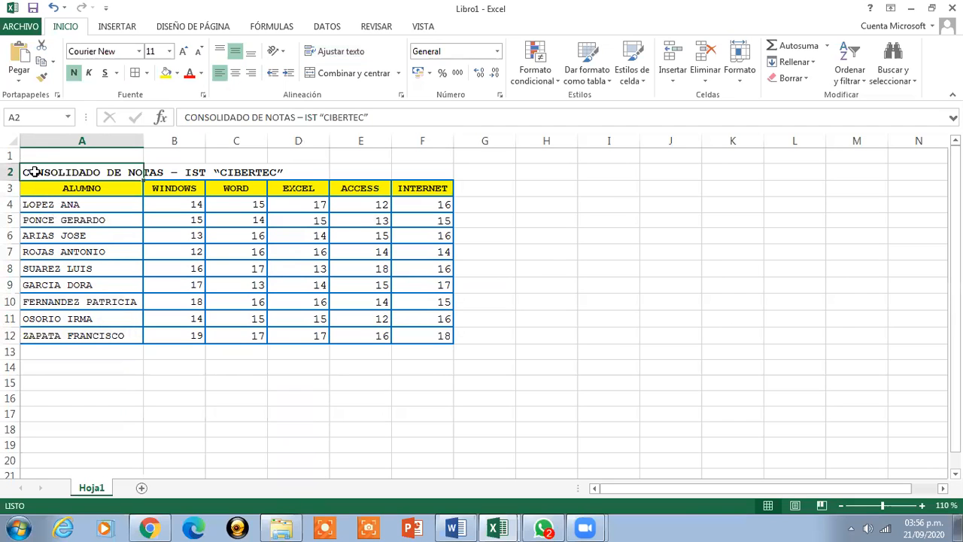
pyautogui.moveTo(34, 172); pyautogui.dragTo(403, 171)
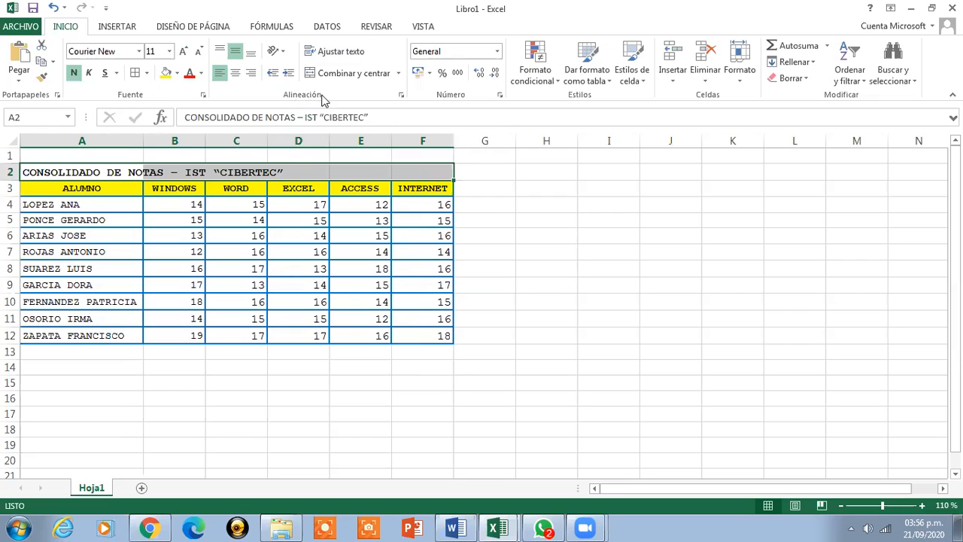
pyautogui.click(350, 76)
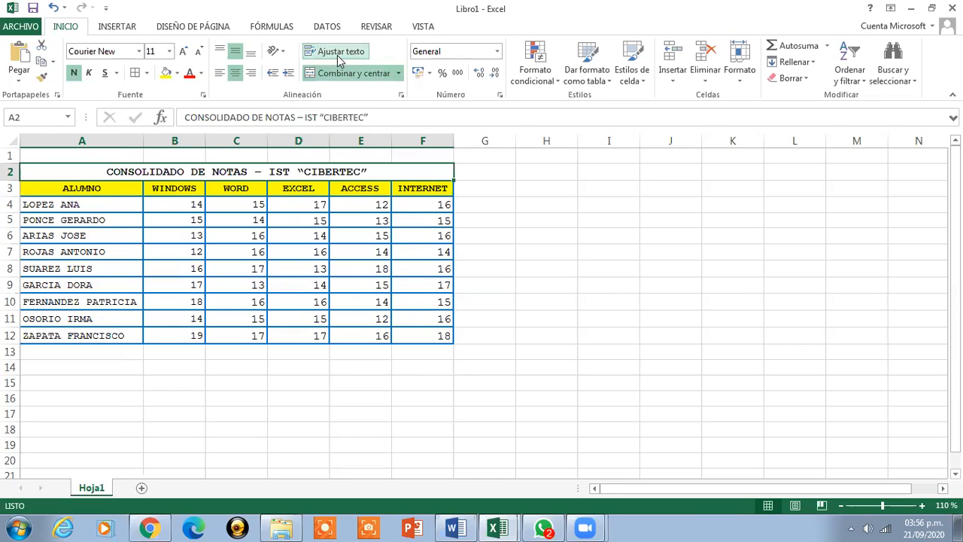
pyautogui.click(337, 55)
pyautogui.click(201, 74)
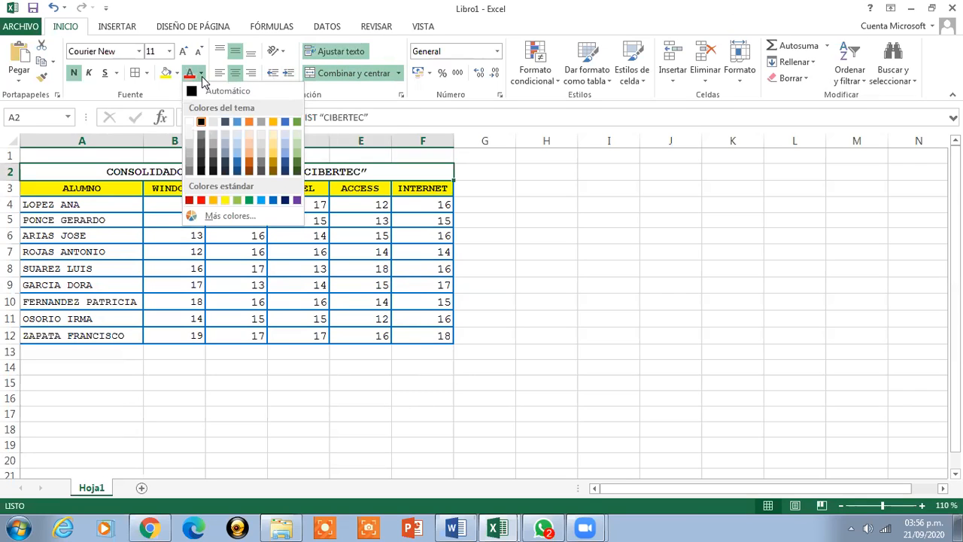
pyautogui.click(249, 164)
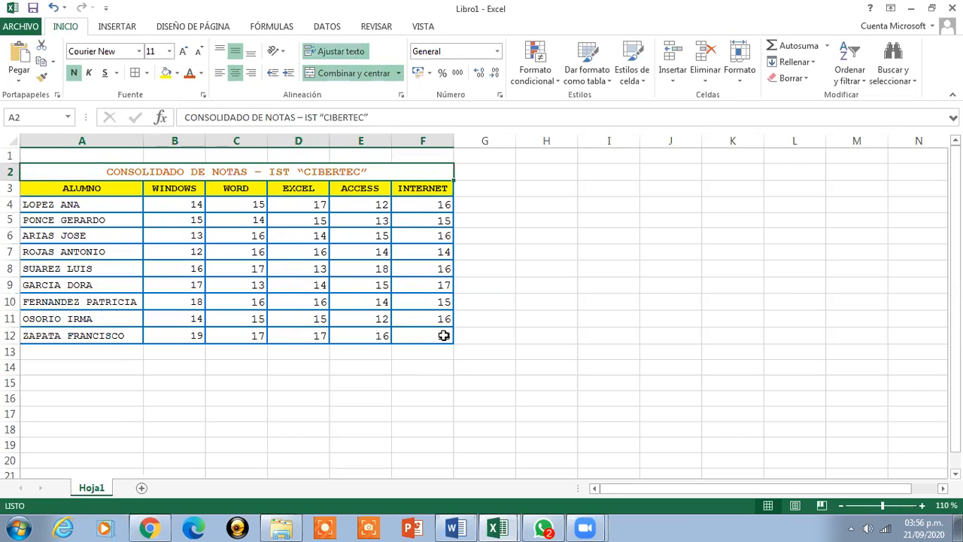
# Step: Select the student name cells A4:A12
pyautogui.click(52, 189)
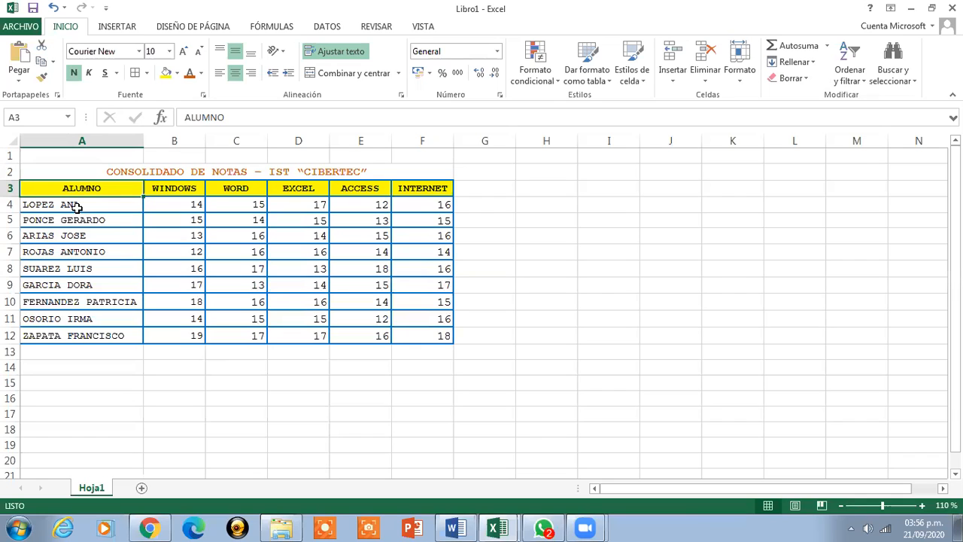
pyautogui.moveTo(78, 207); pyautogui.dragTo(75, 337)
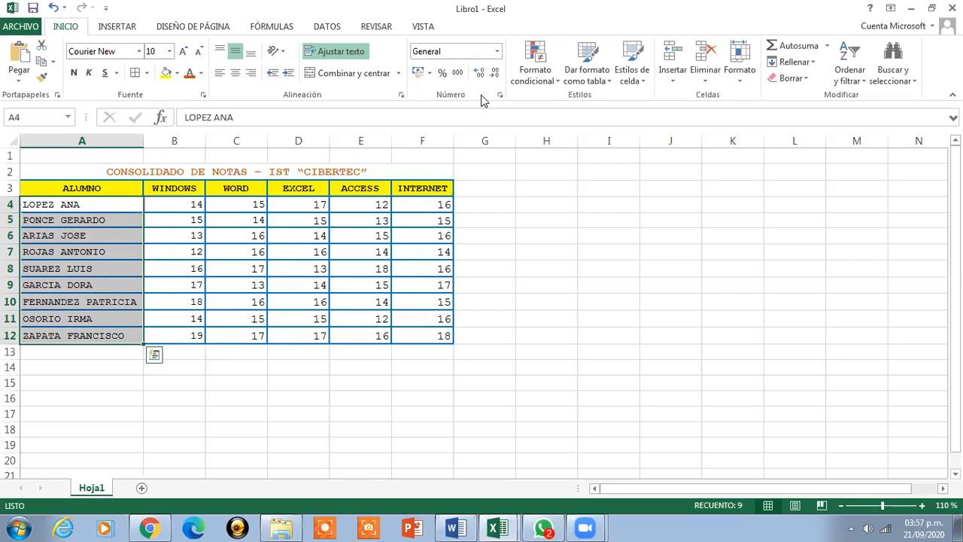
pyautogui.click(498, 52)
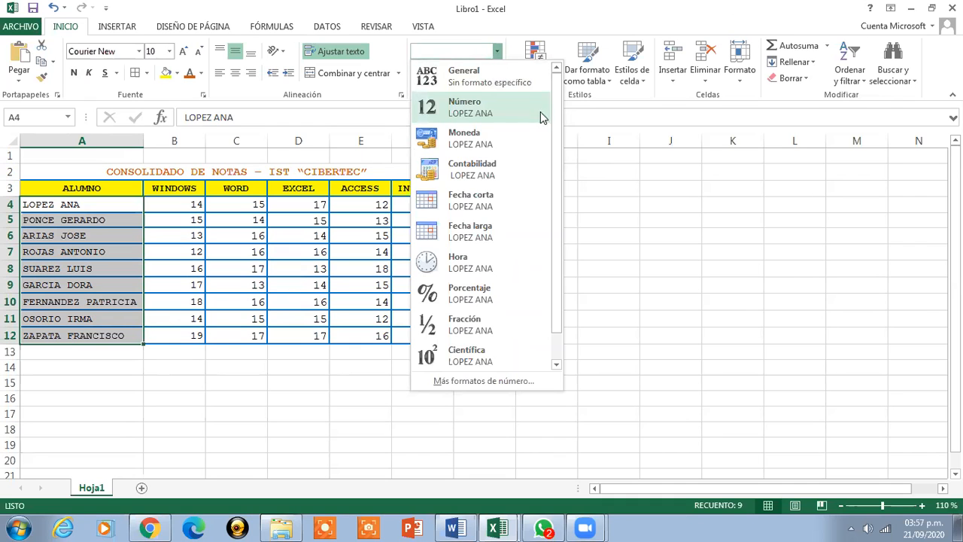
pyautogui.scroll(-1, 557, 178)
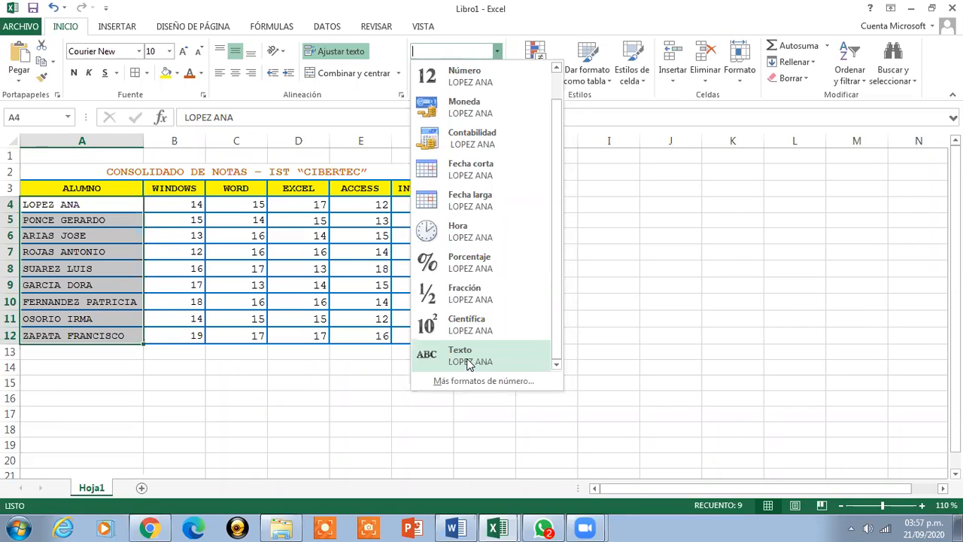
pyautogui.press('Escape')
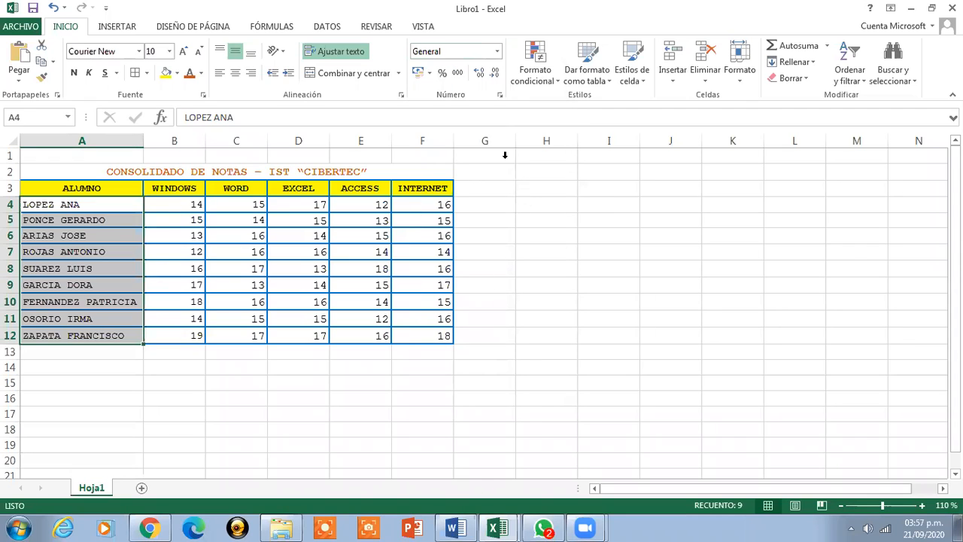
pyautogui.click(499, 95)
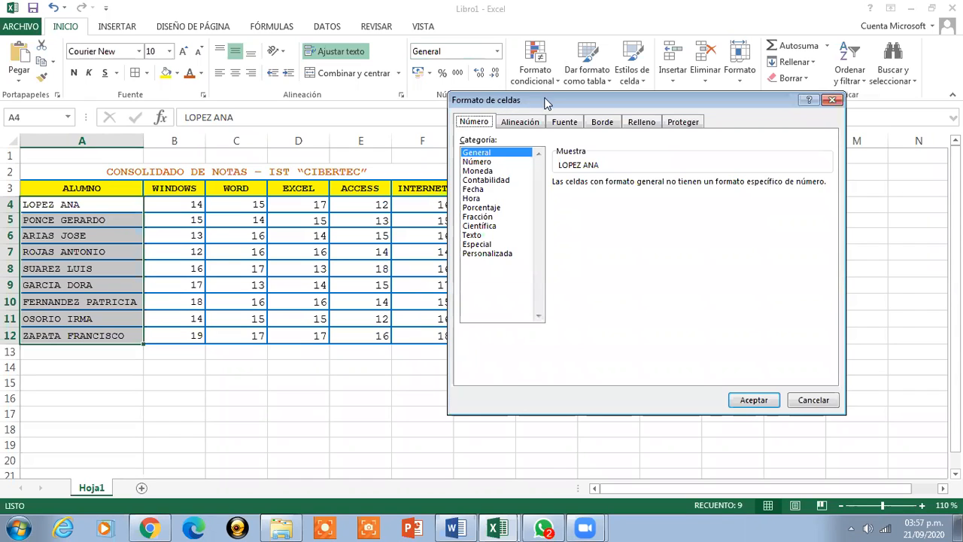
pyautogui.moveTo(547, 98); pyautogui.dragTo(505, 100)
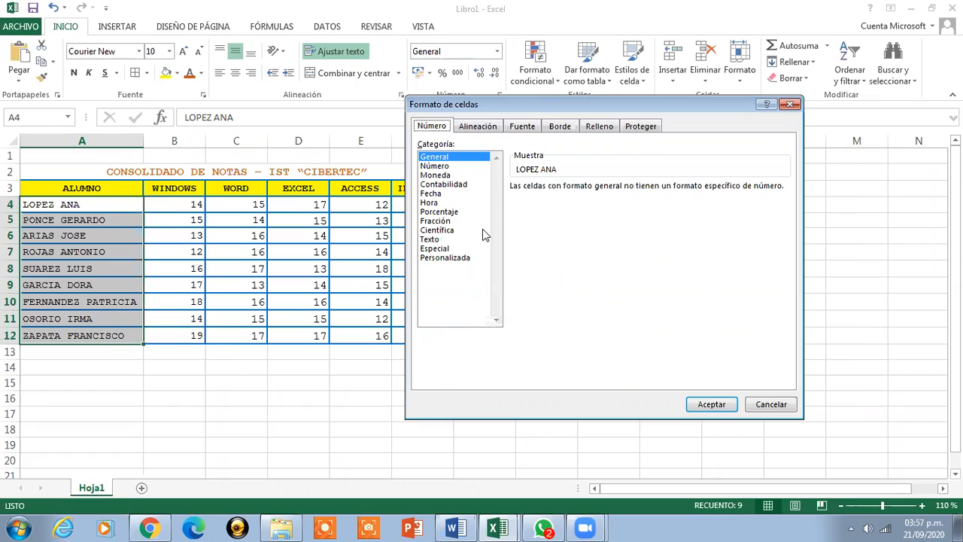
pyautogui.click(438, 239)
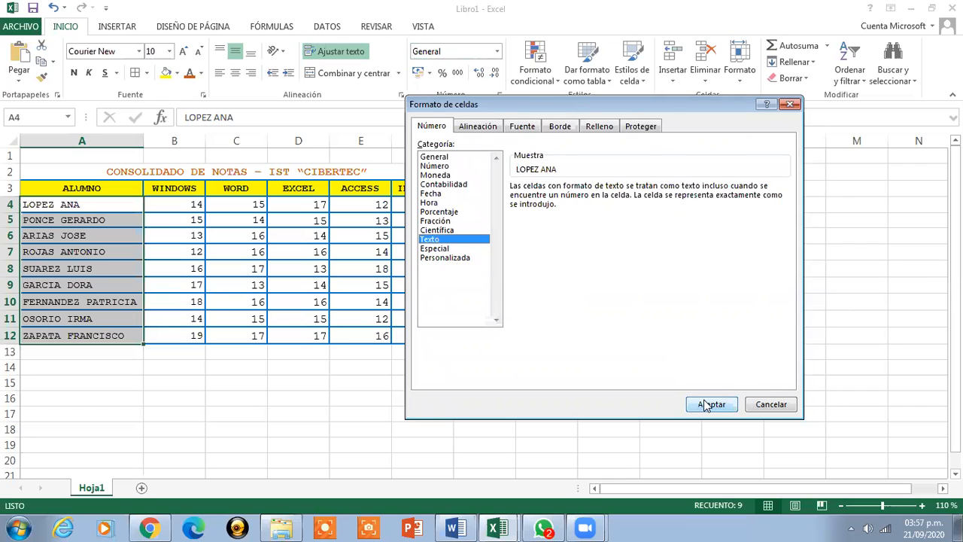
pyautogui.click(768, 404)
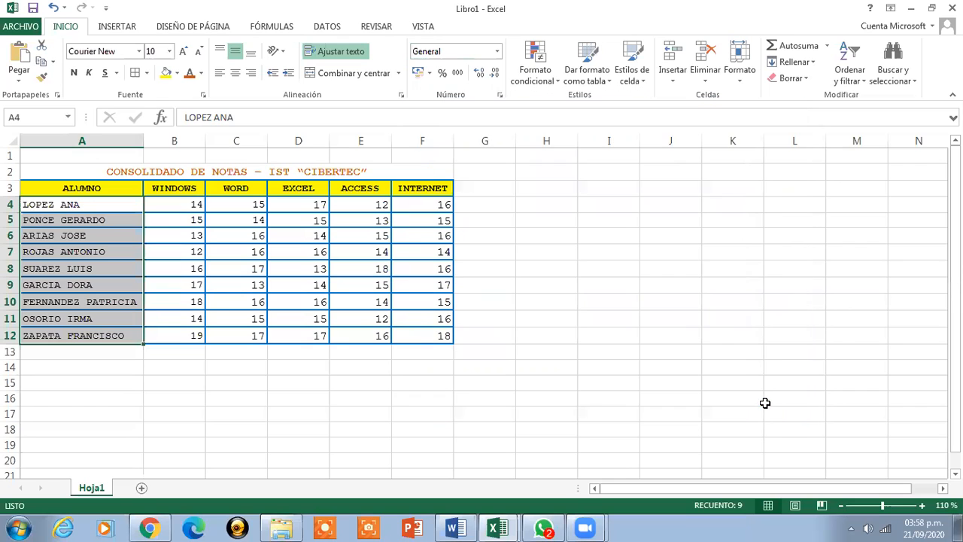
# Step: Apply the Texto number format to the selected student names in A4:A12
pyautogui.click(497, 52)
pyautogui.scroll(-1, 555, 134)
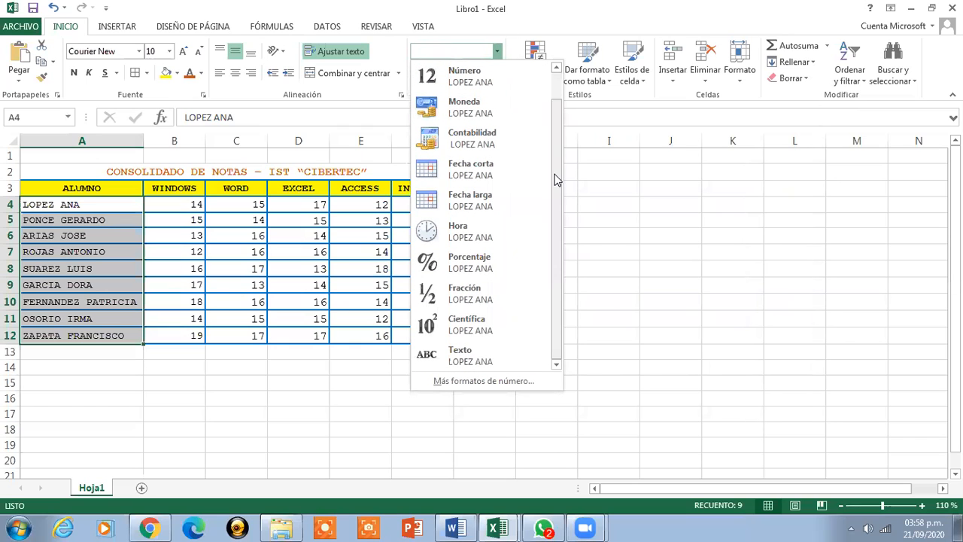
pyautogui.click(473, 358)
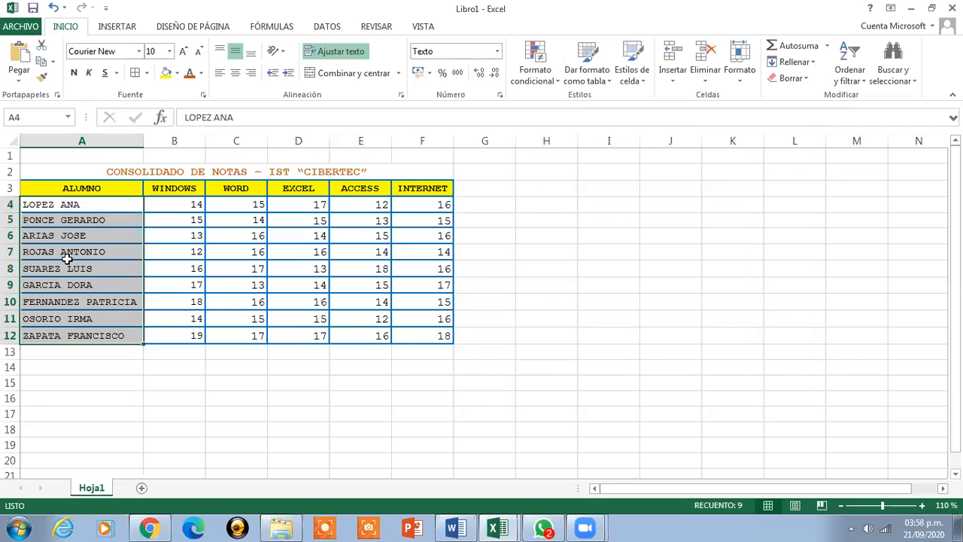
# Step: Go through the student name cells in column A one by one to check their number format
pyautogui.click(90, 205)
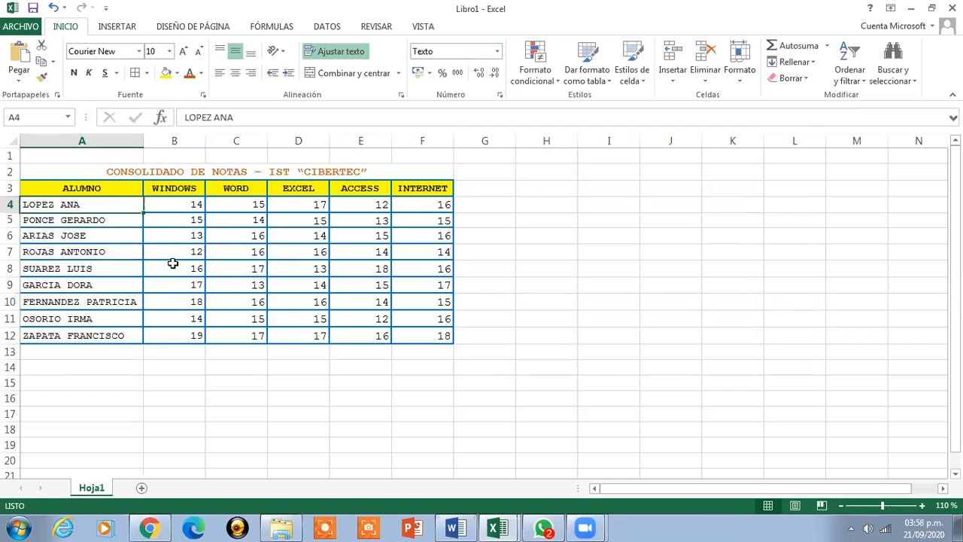
pyautogui.press('Down')
pyautogui.press('Down')
pyautogui.press('Down')
pyautogui.press('Down')
pyautogui.press('Down')
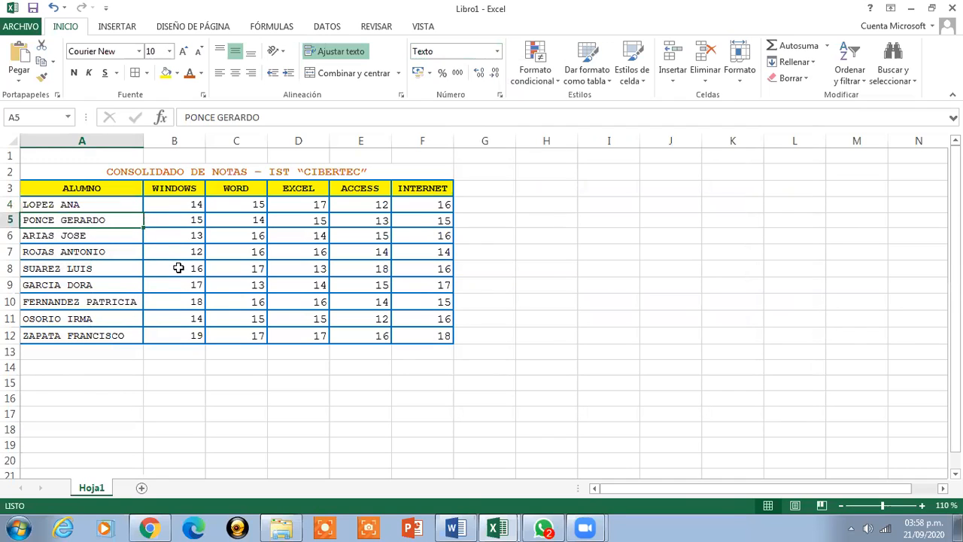
pyautogui.press('Down')
pyautogui.press('Down')
pyautogui.press('Down')
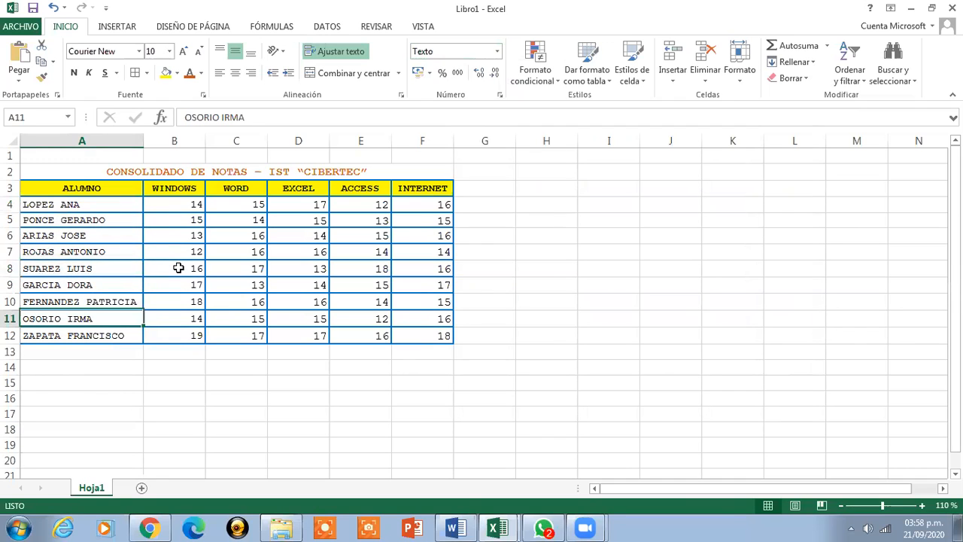
pyautogui.press('Up')
pyautogui.press('Up')
pyautogui.press('Up')
pyautogui.press('Up')
pyautogui.press('Up')
pyautogui.press('Up')
pyautogui.press('Up')
pyautogui.press('Up')
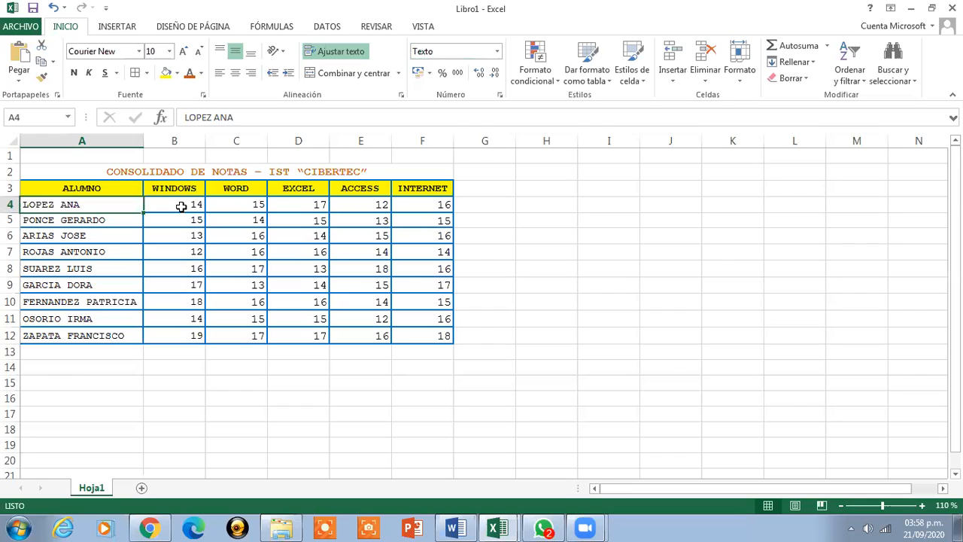
# Step: Select all the grade cells B4:F12, from WINDOWS to INTERNET
pyautogui.moveTo(181, 206); pyautogui.dragTo(401, 332)
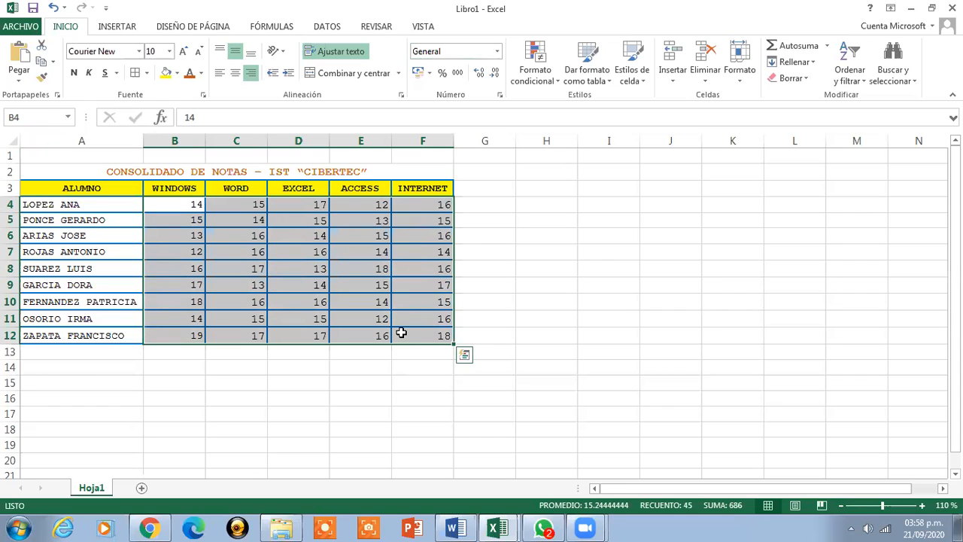
pyautogui.click(496, 53)
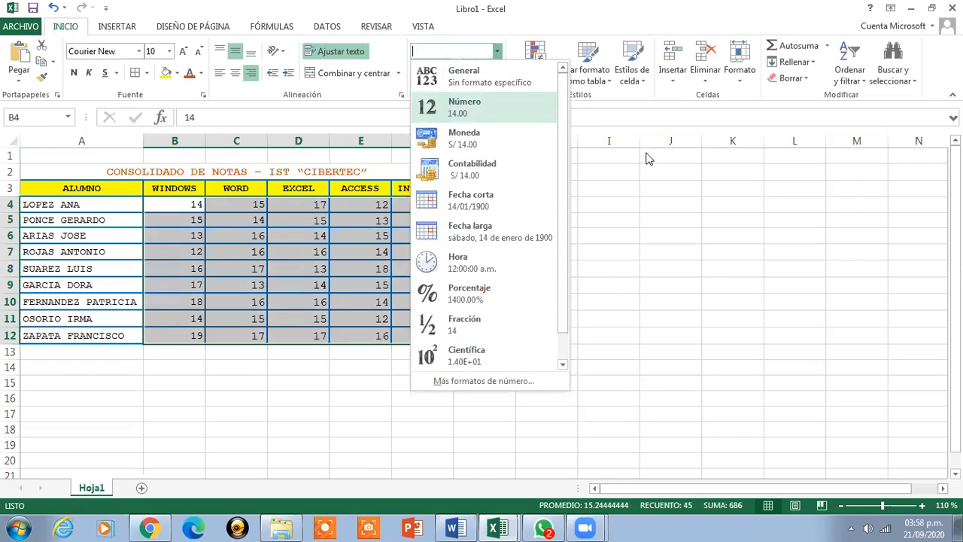
pyautogui.click(665, 186)
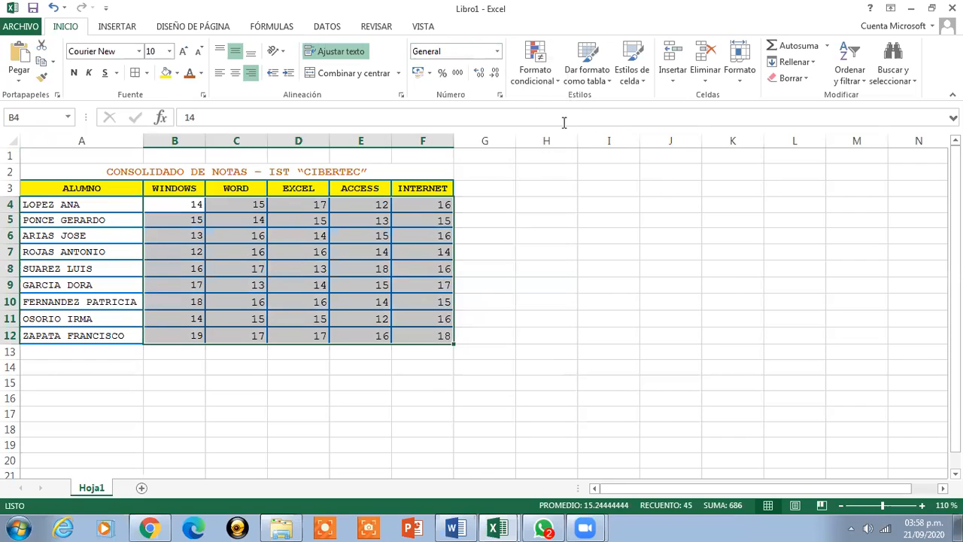
pyautogui.click(501, 96)
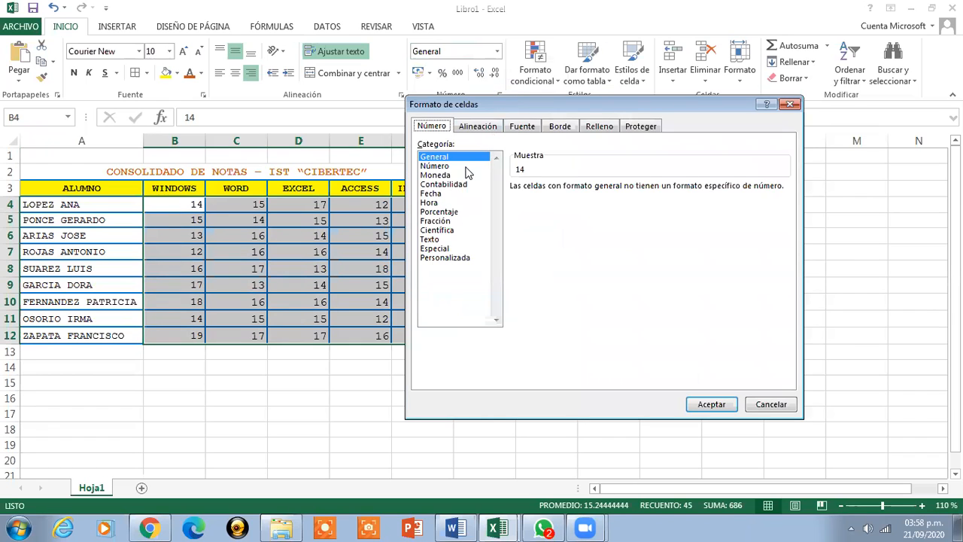
pyautogui.click(469, 166)
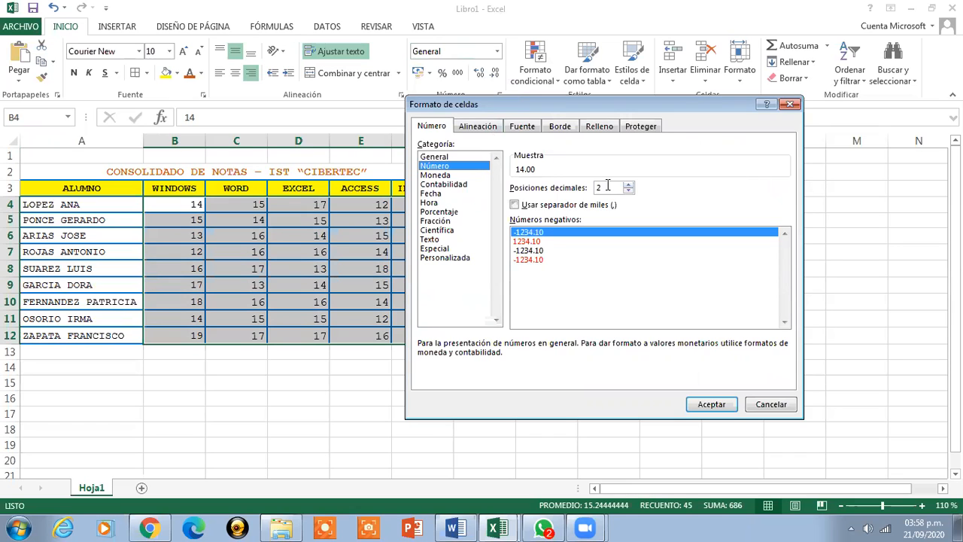
pyautogui.click(771, 404)
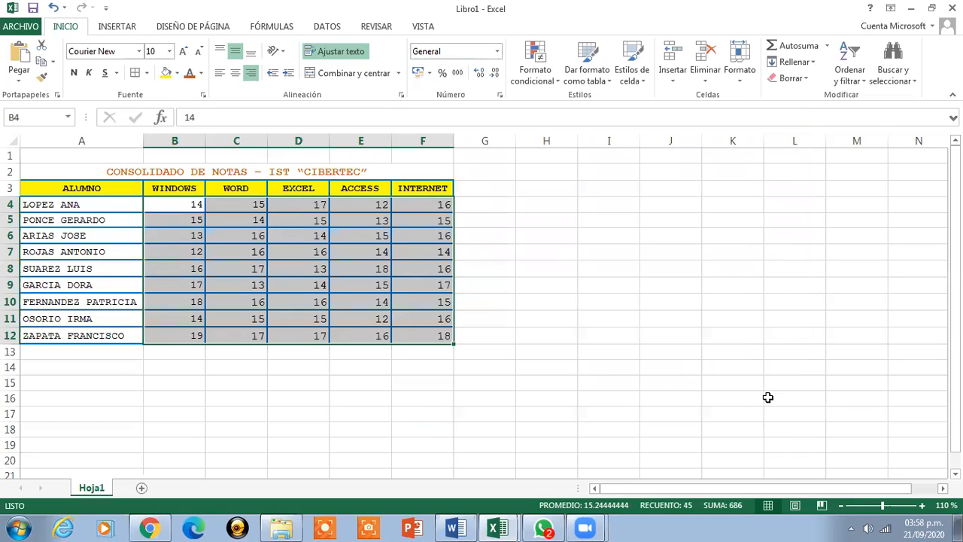
# Step: Apply the Número format with two decimals to the selected grade cells B4:F12
pyautogui.click(497, 51)
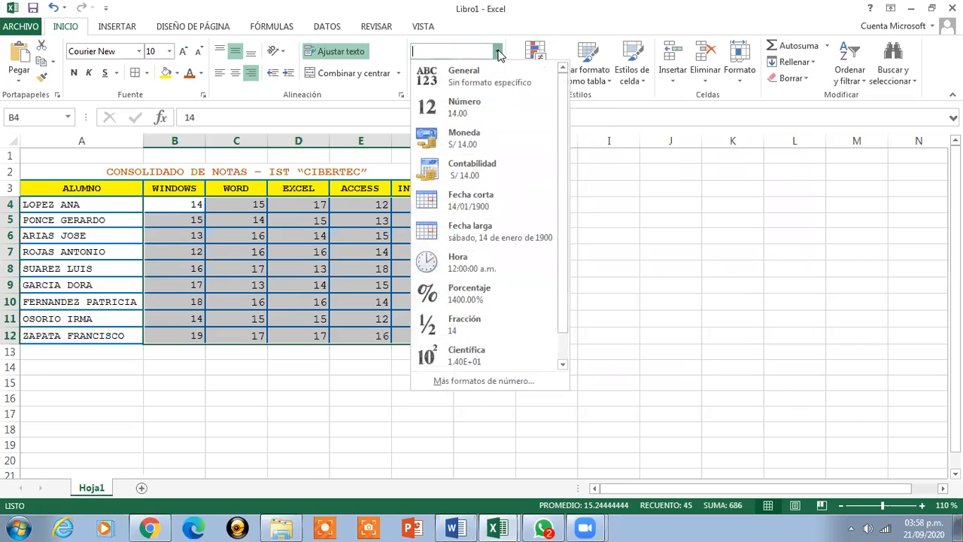
pyautogui.click(483, 115)
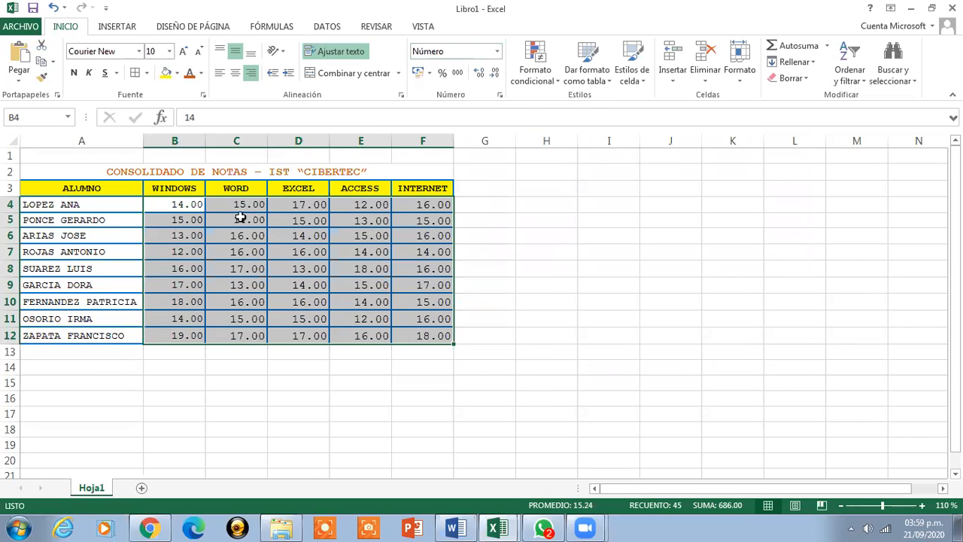
pyautogui.click(183, 205)
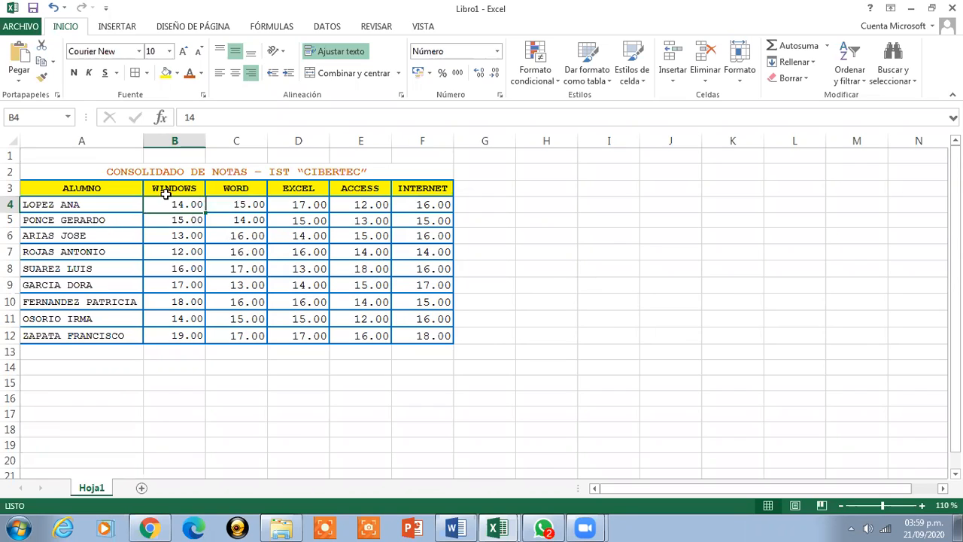
pyautogui.click(109, 173)
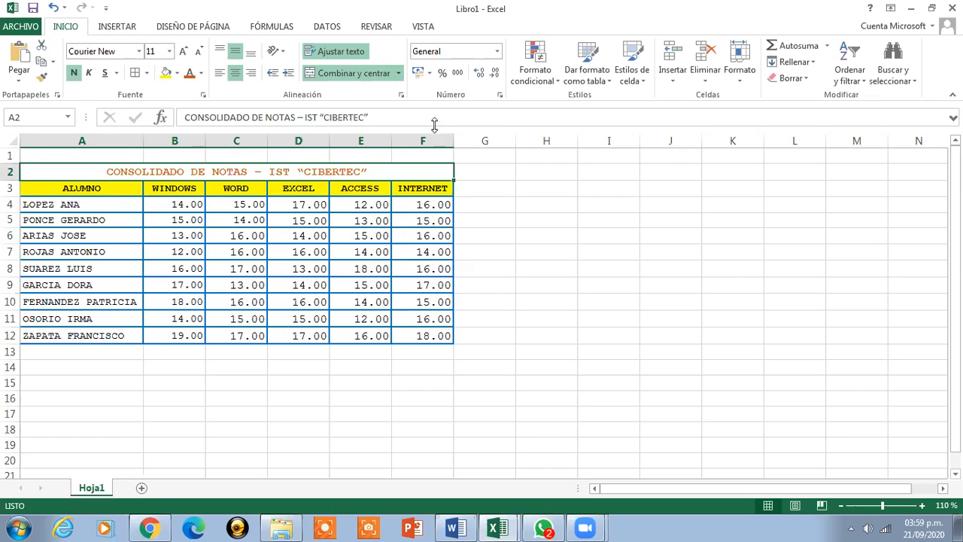
# Step: Rename the sheet Hoja1 as CONSOLIDADO DE NOTAS
pyautogui.rightClick(93, 491)
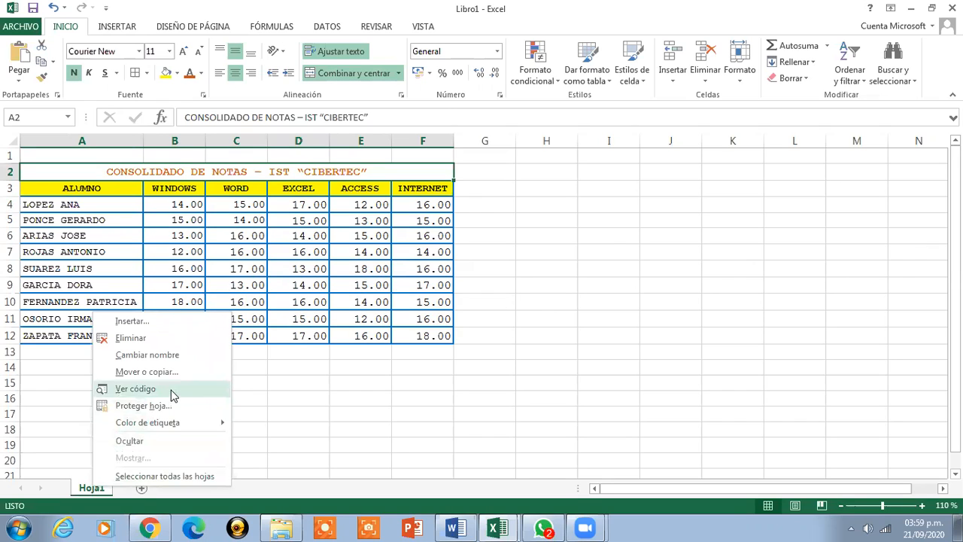
pyautogui.click(318, 424)
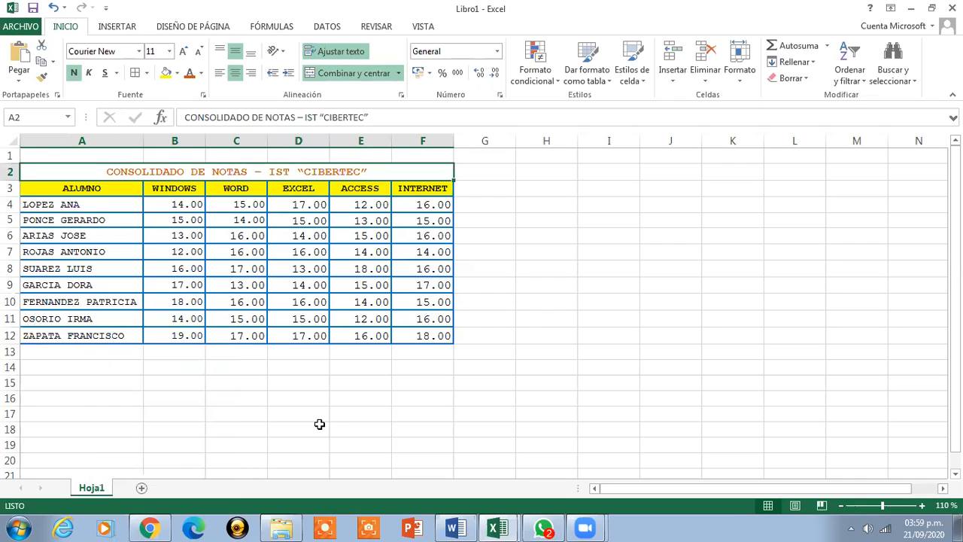
pyautogui.doubleClick(92, 490)
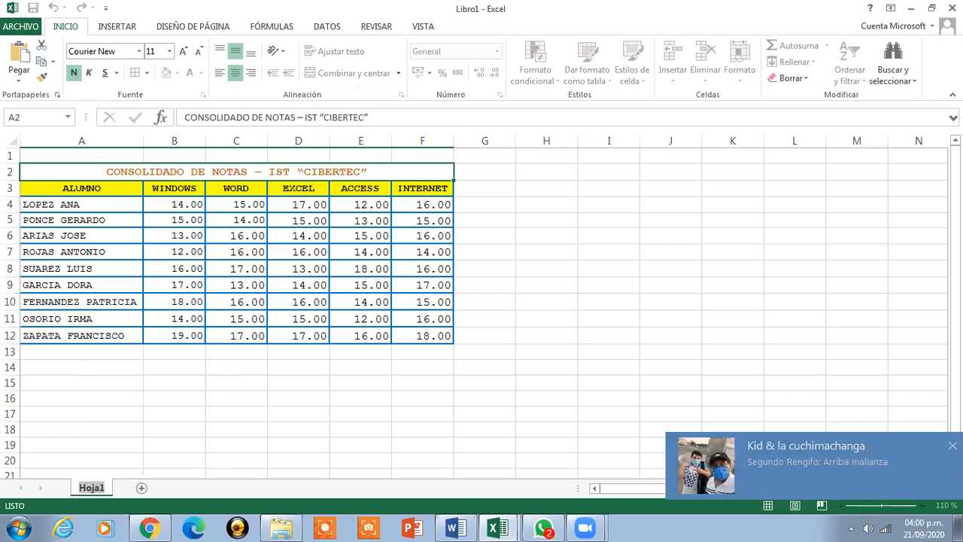
pyautogui.click(953, 446)
pyautogui.press('Return')
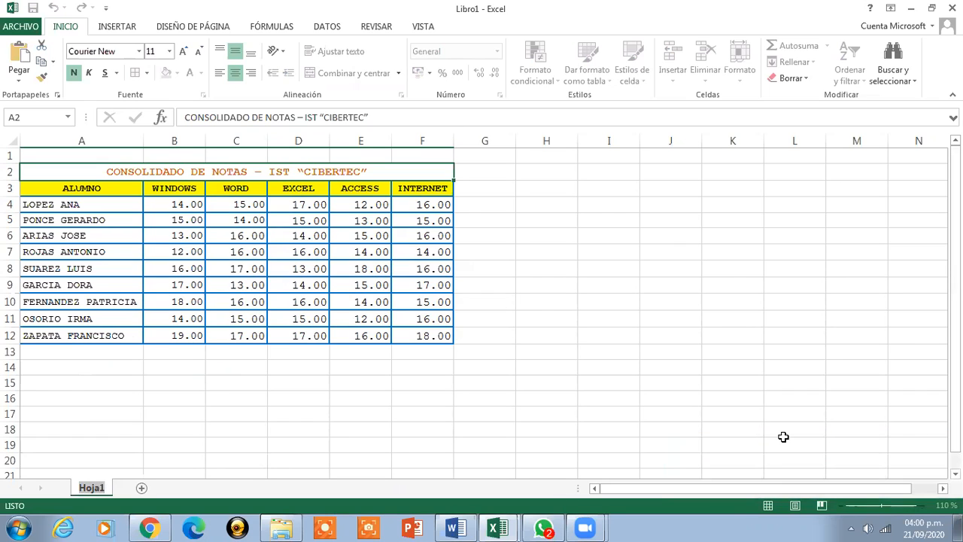
pyautogui.write('CONSOLIDADO DE NOTAS')
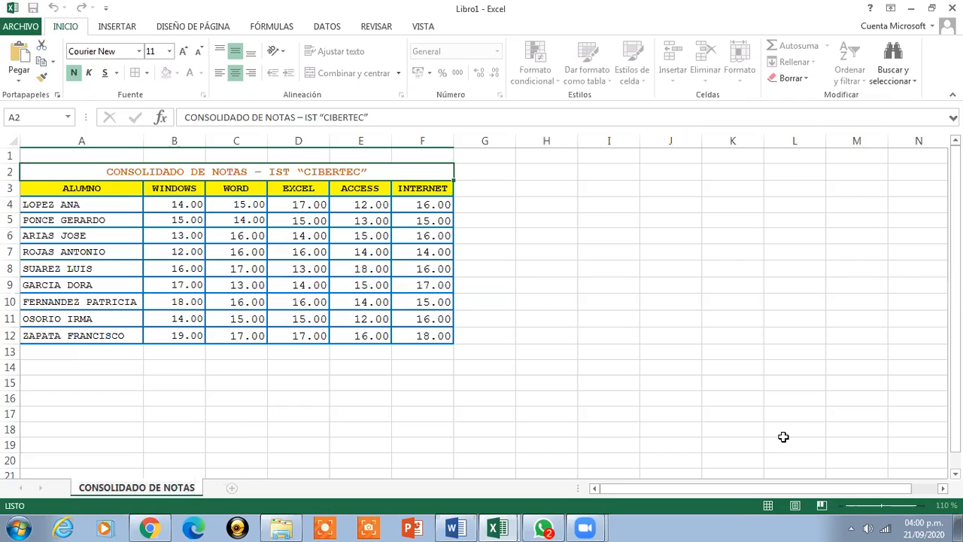
pyautogui.press('Return')
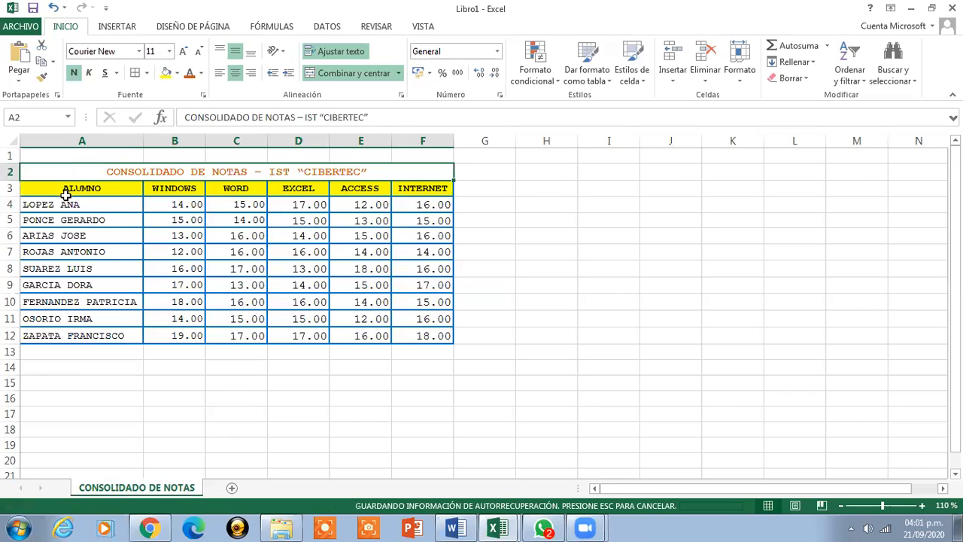
# Step: Review the number formats applied to the student names A4:A12 and the grades B4:F12
pyautogui.moveTo(62, 206); pyautogui.dragTo(55, 330)
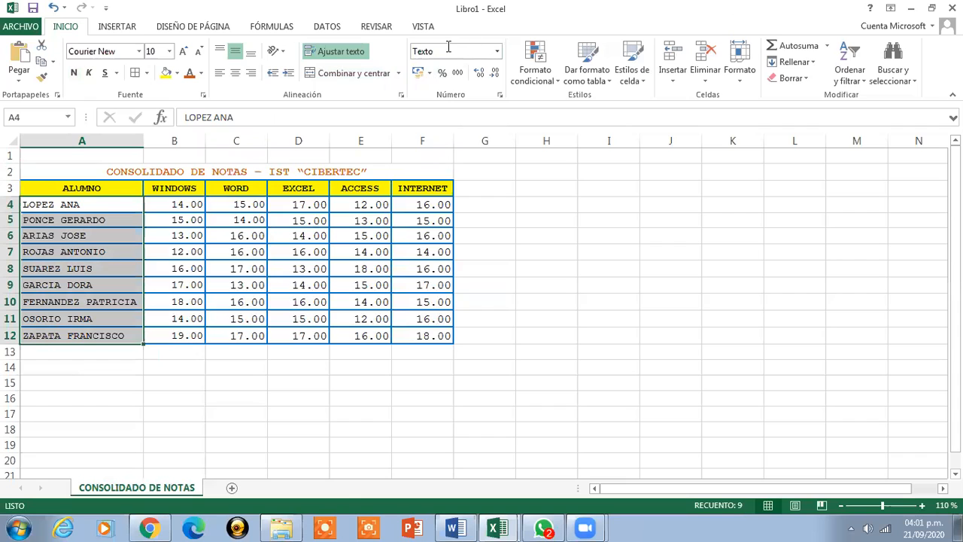
pyautogui.click(169, 207)
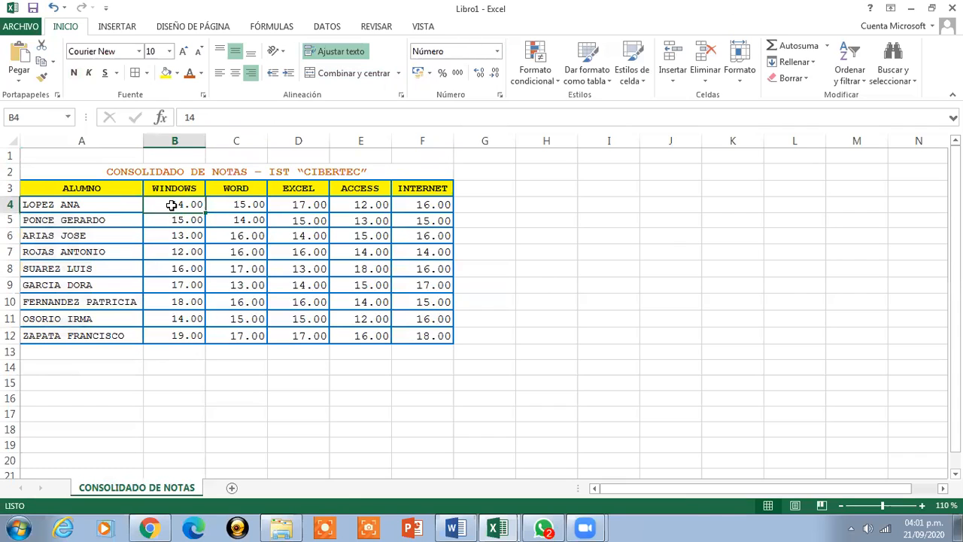
pyautogui.moveTo(191, 212); pyautogui.dragTo(402, 334)
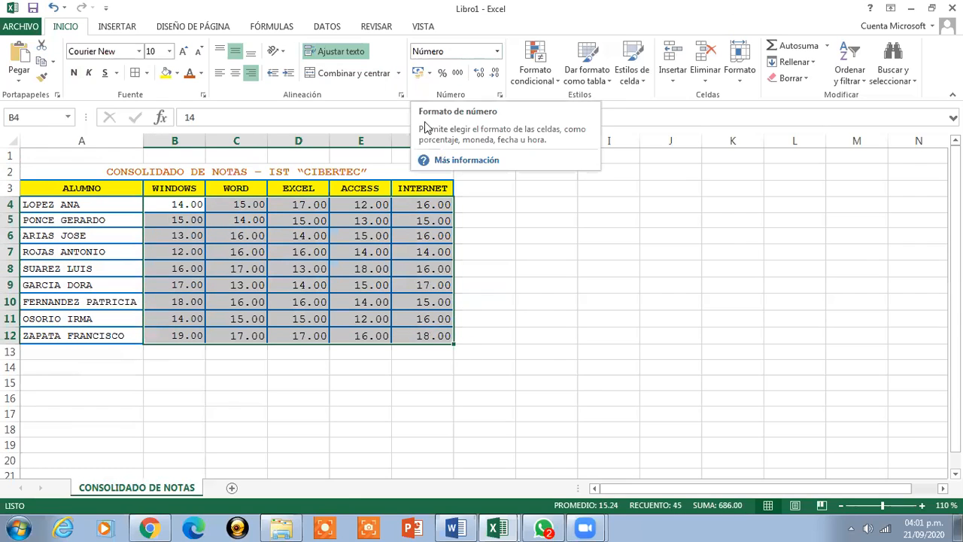
pyautogui.click(82, 172)
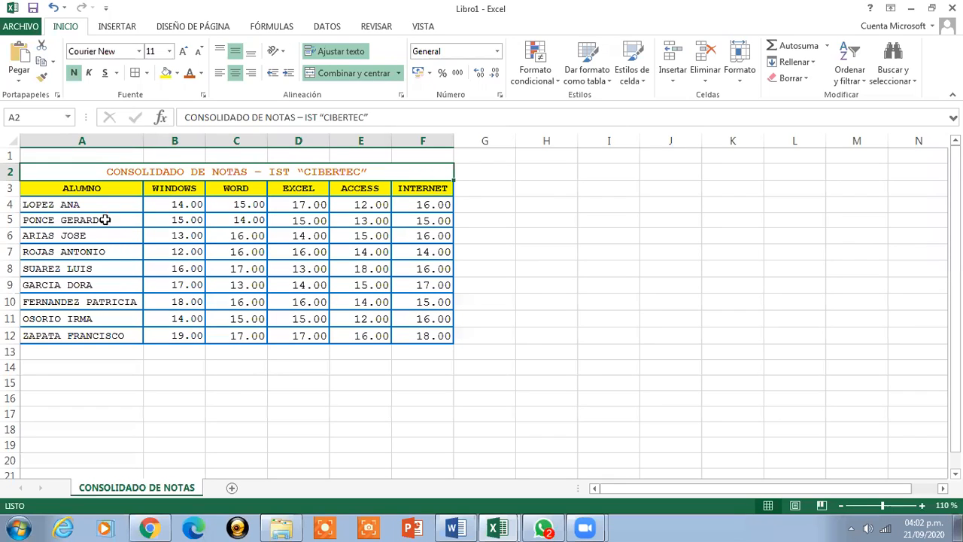
# Step: Consult the summary table instructions in the Practica Dirigida Word document, then return to the Libro1 workbook
pyautogui.moveTo(91, 185); pyautogui.dragTo(88, 272)
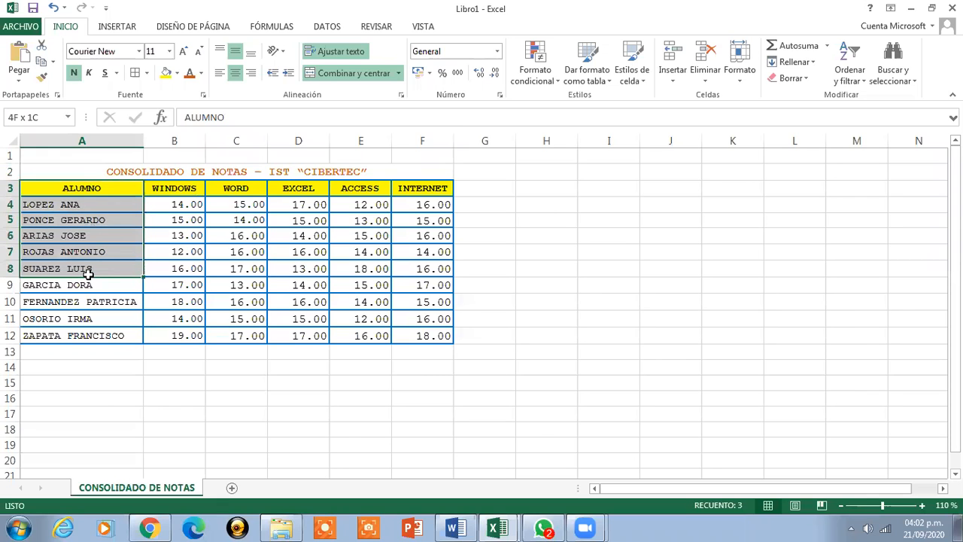
pyautogui.click(72, 188)
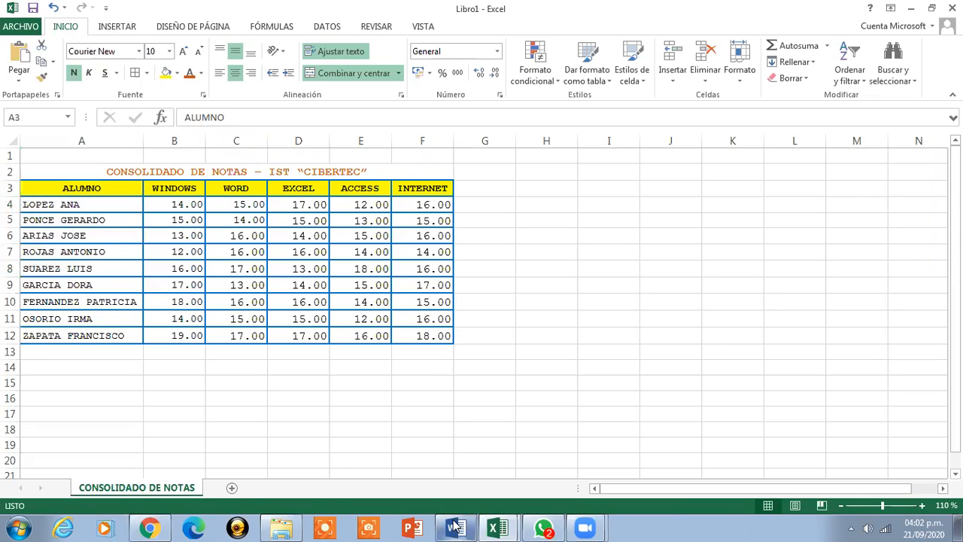
pyautogui.click(455, 527)
pyautogui.moveTo(957, 173); pyautogui.dragTo(956, 266)
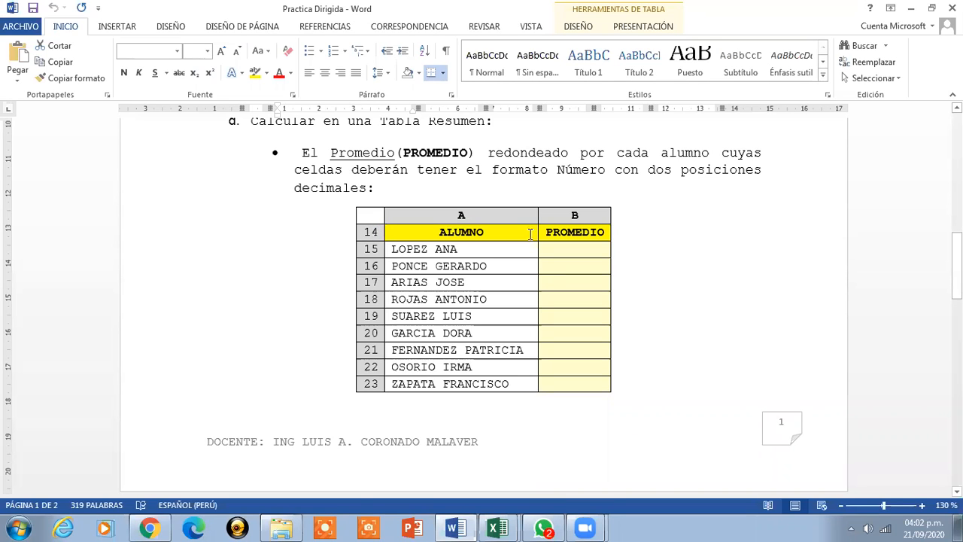
pyautogui.click(498, 527)
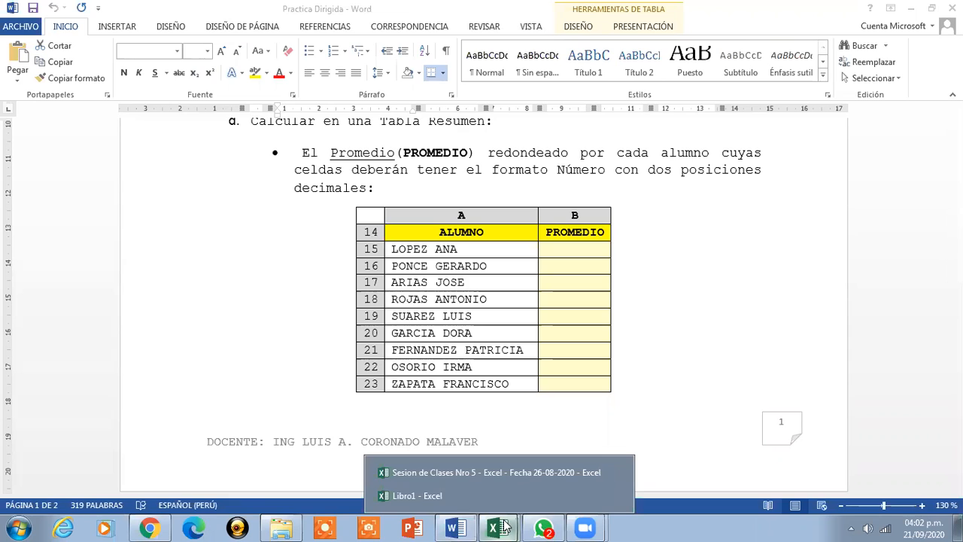
pyautogui.click(460, 496)
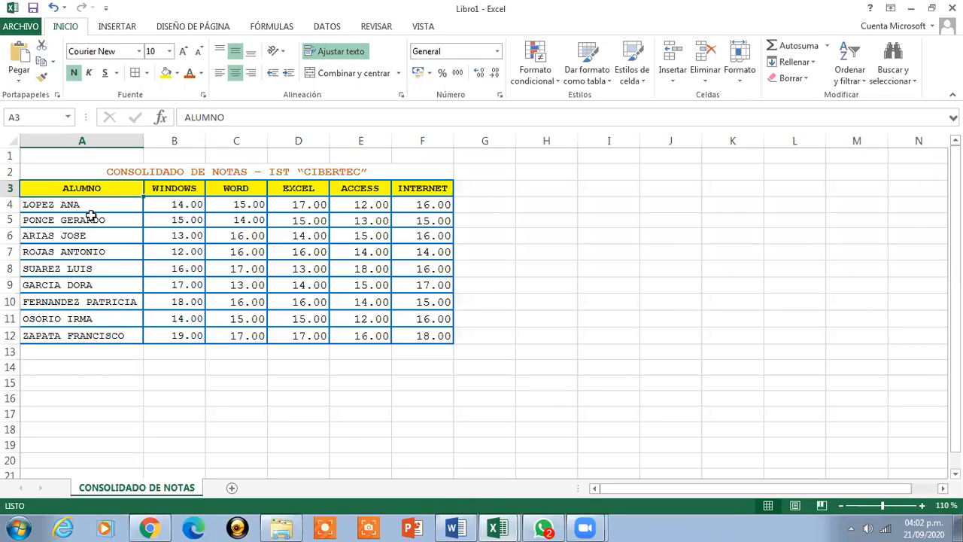
# Step: Copy the ALUMNO column A3:A12 and paste it at A14 to start the summary table
pyautogui.moveTo(65, 189); pyautogui.dragTo(65, 334)
pyautogui.hotkey('ctrl', 'c')
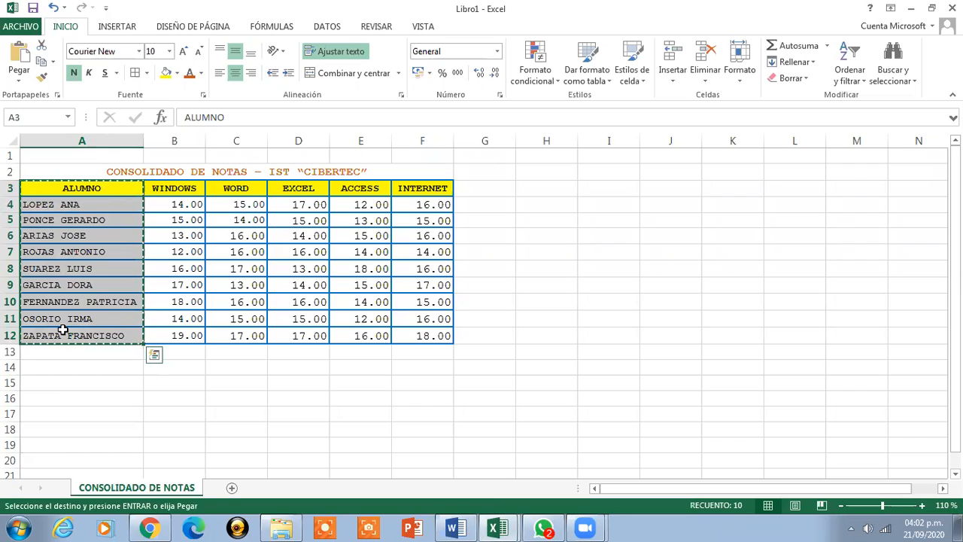
pyautogui.click(50, 369)
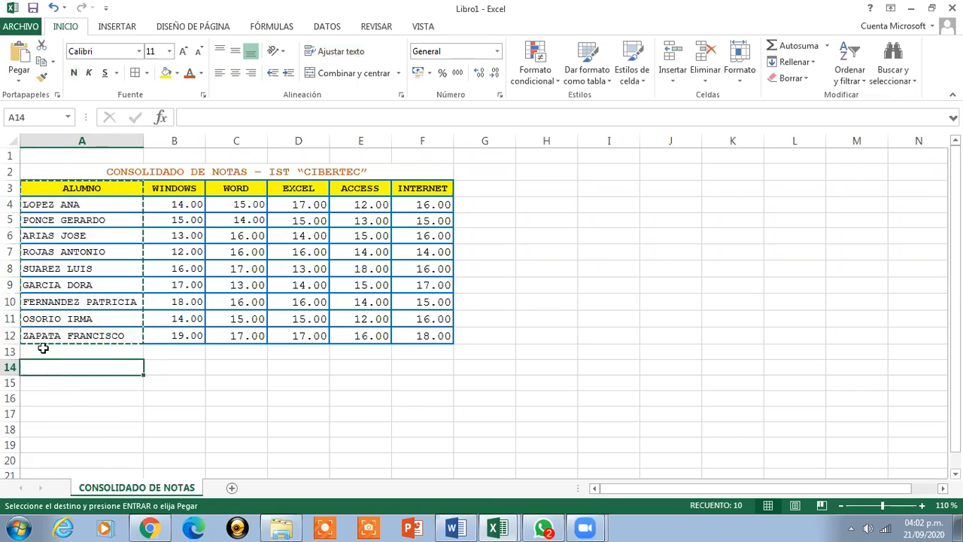
pyautogui.hotkey('ctrl', 'v')
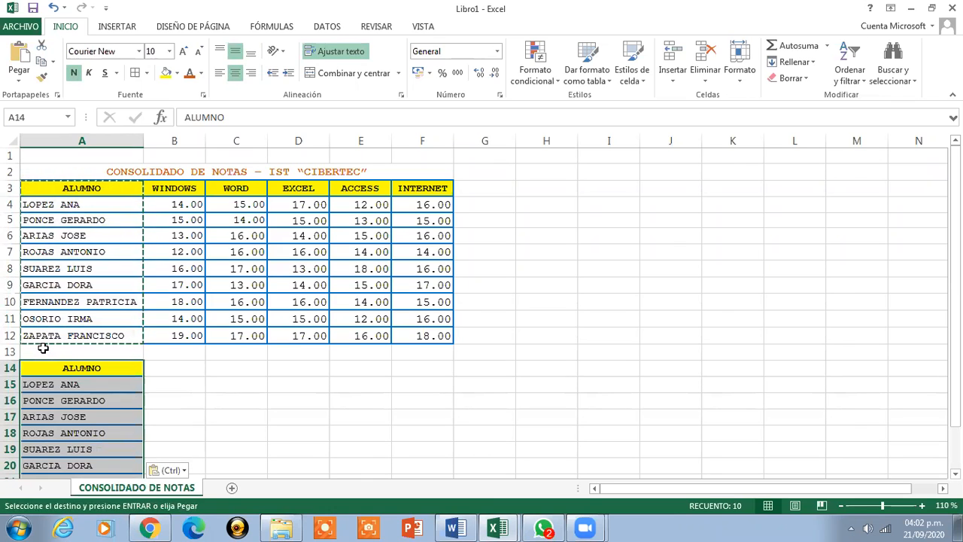
pyautogui.press('Escape')
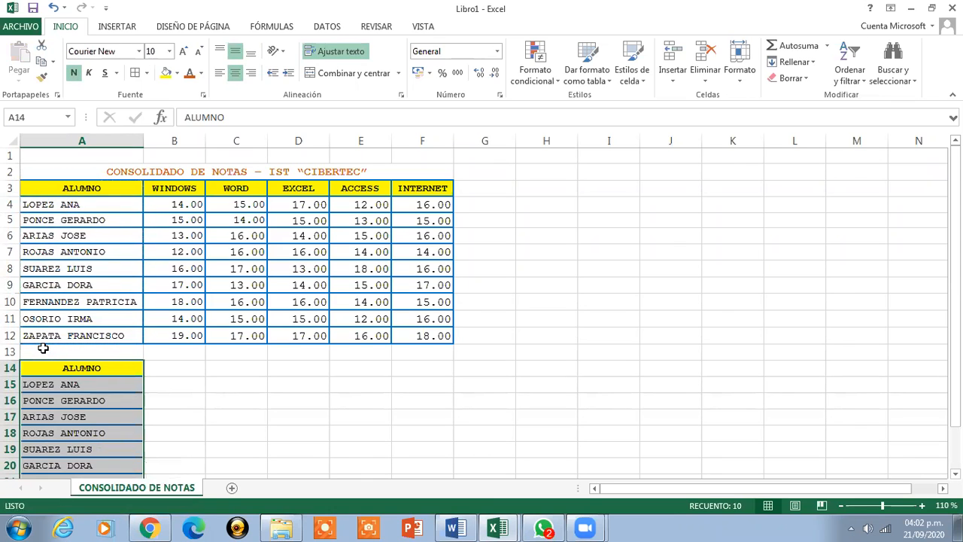
pyautogui.moveTo(956, 251); pyautogui.dragTo(956, 251)
# Step: Check the summary table layout in the Word document and apply blue borders to all cells in B14:B23 in Excel
pyautogui.click(455, 528)
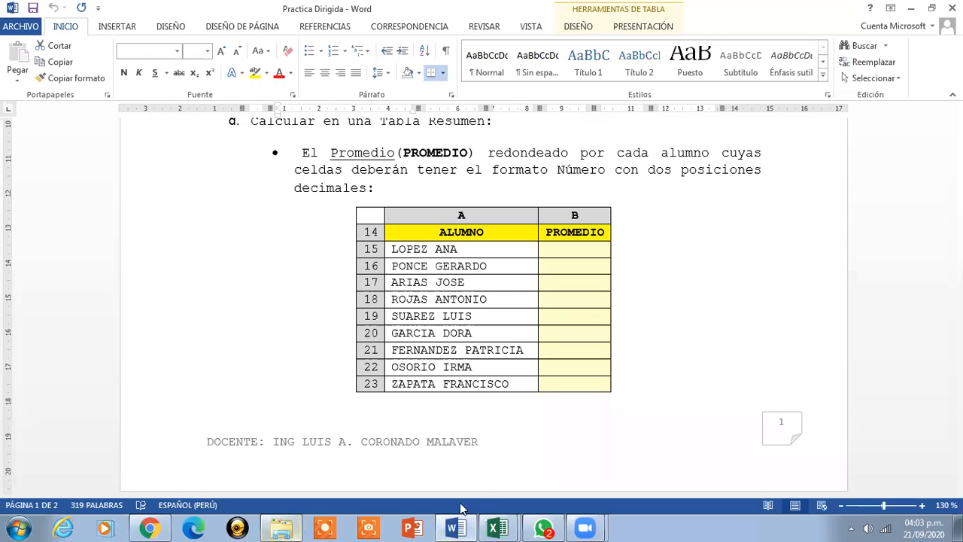
pyautogui.click(455, 527)
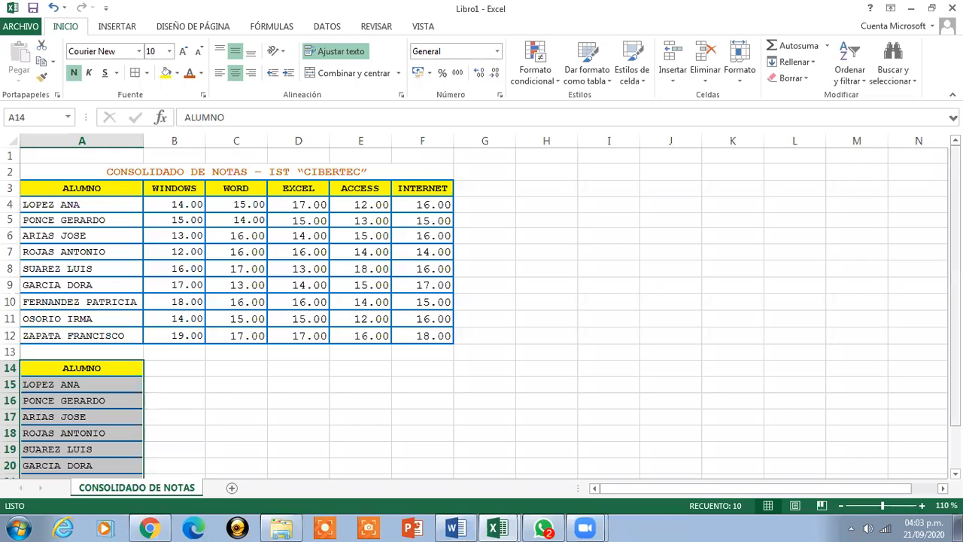
pyautogui.moveTo(955, 303); pyautogui.dragTo(956, 346)
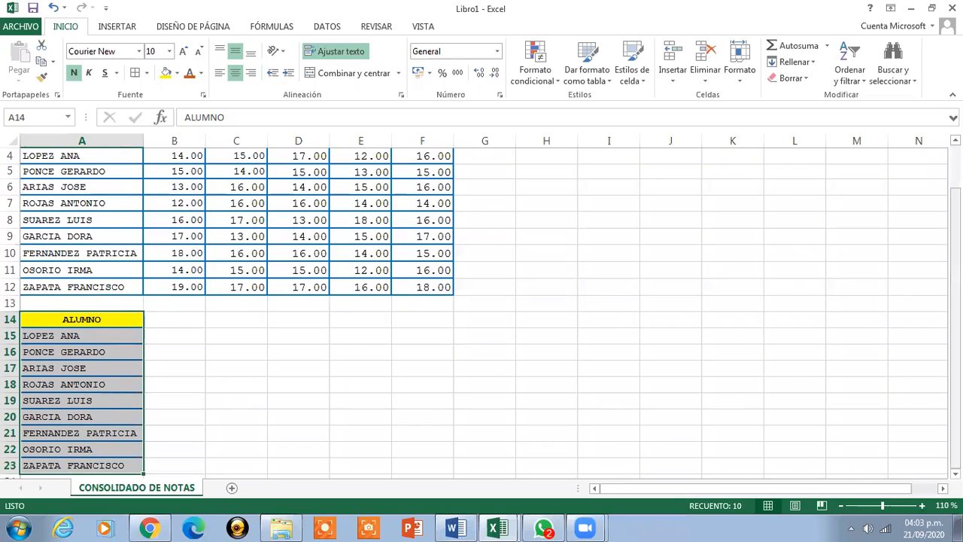
pyautogui.click(167, 319)
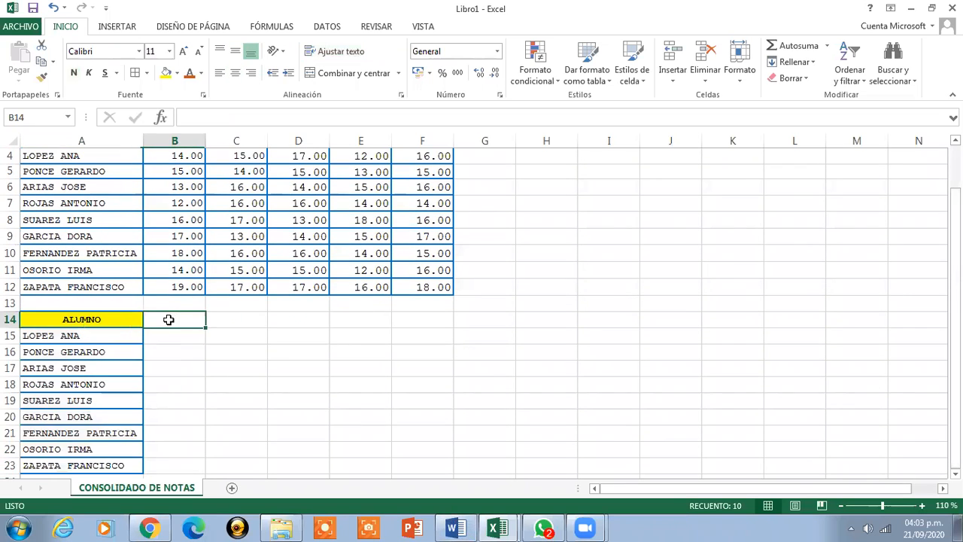
pyautogui.moveTo(169, 318); pyautogui.dragTo(165, 465)
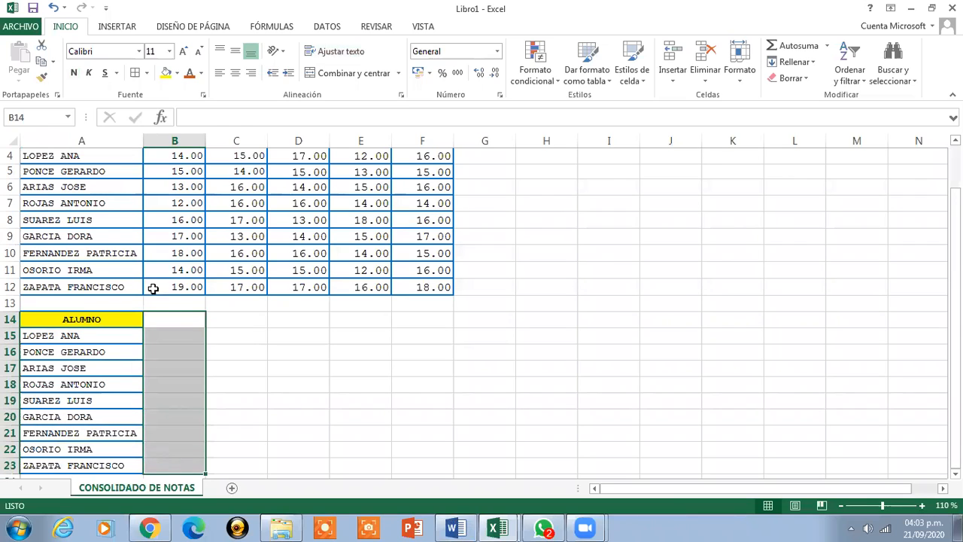
pyautogui.click(135, 74)
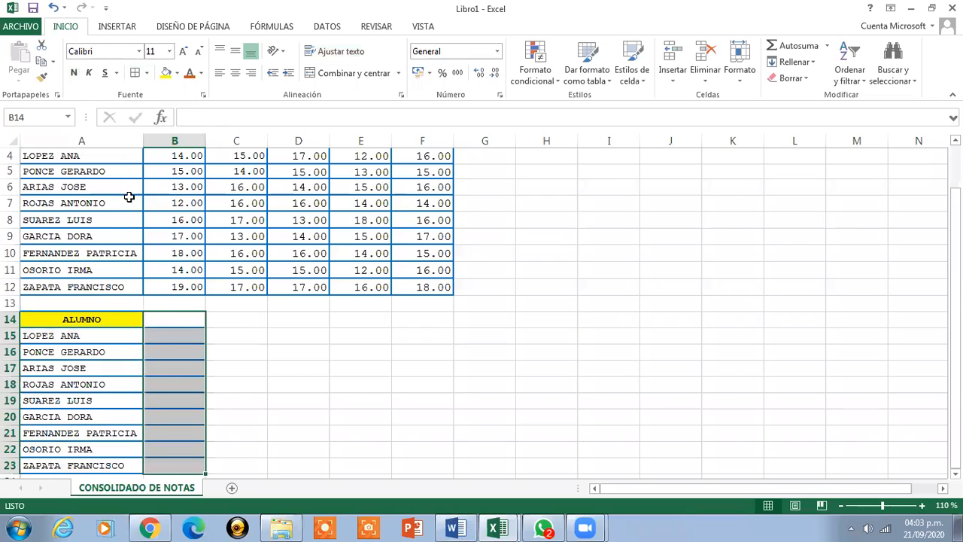
# Step: Check the PROMEDIO header in the Word summary table and set the font of cell B14 in Excel to Courier New
pyautogui.click(166, 320)
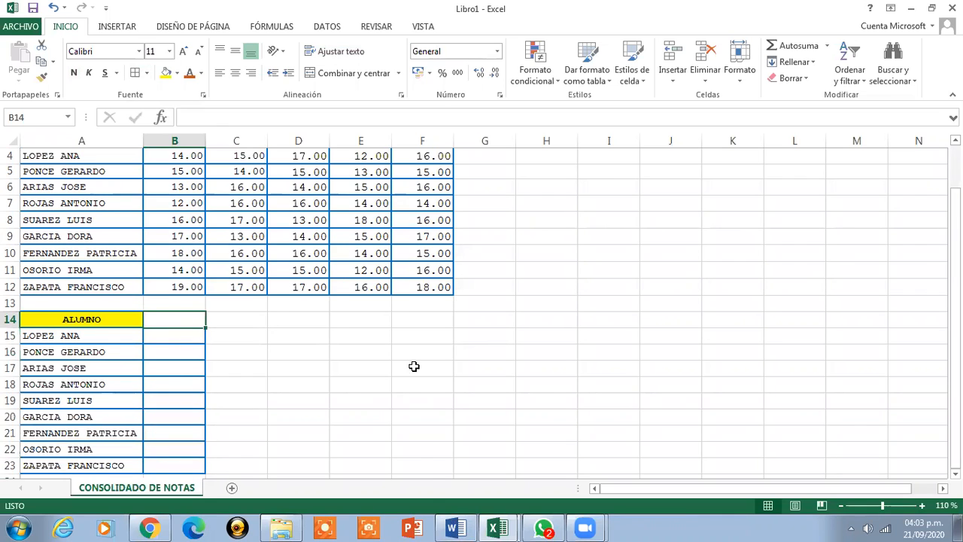
pyautogui.click(455, 528)
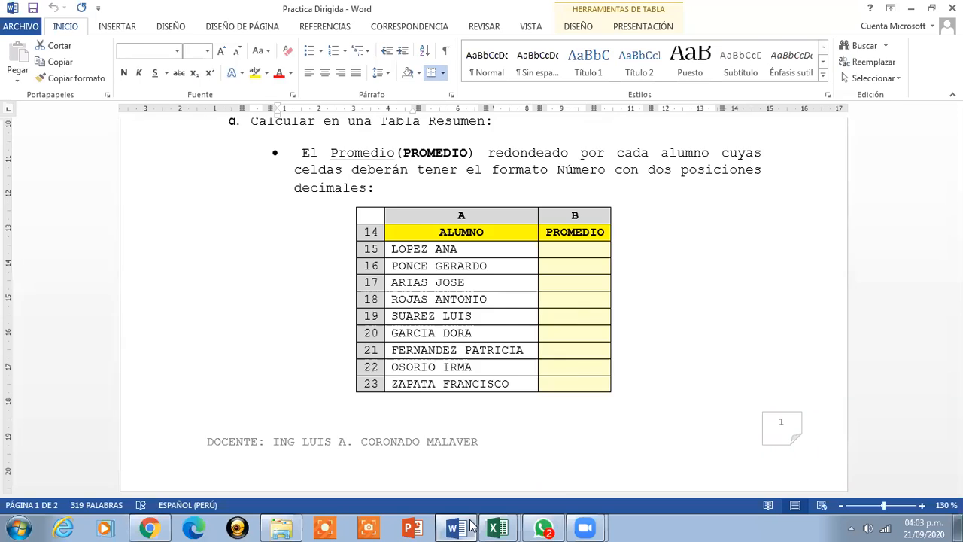
pyautogui.click(497, 527)
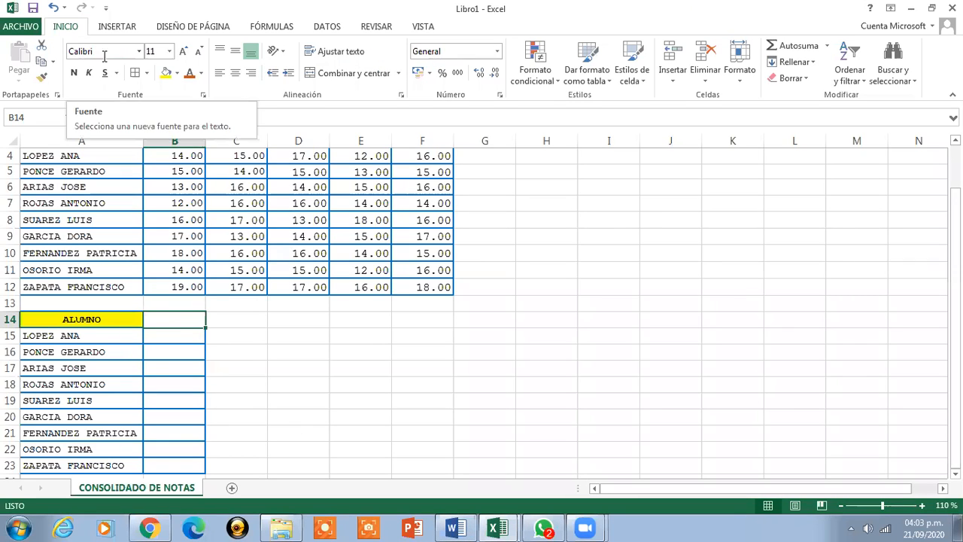
pyautogui.click(114, 319)
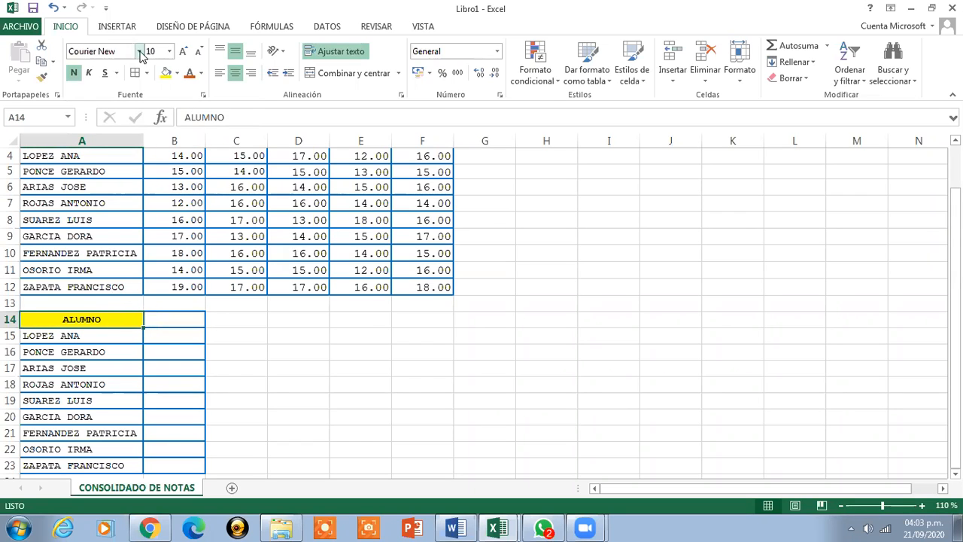
pyautogui.click(158, 316)
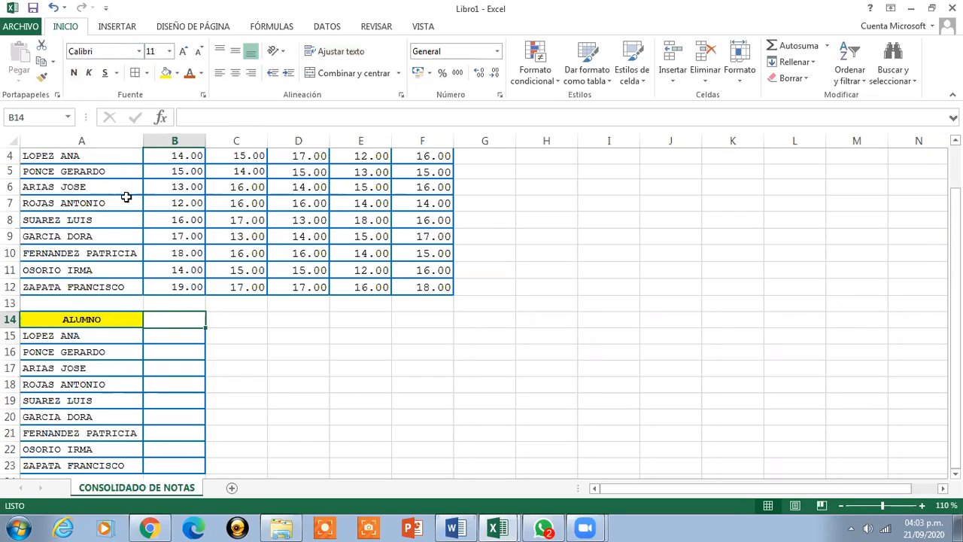
pyautogui.click(138, 52)
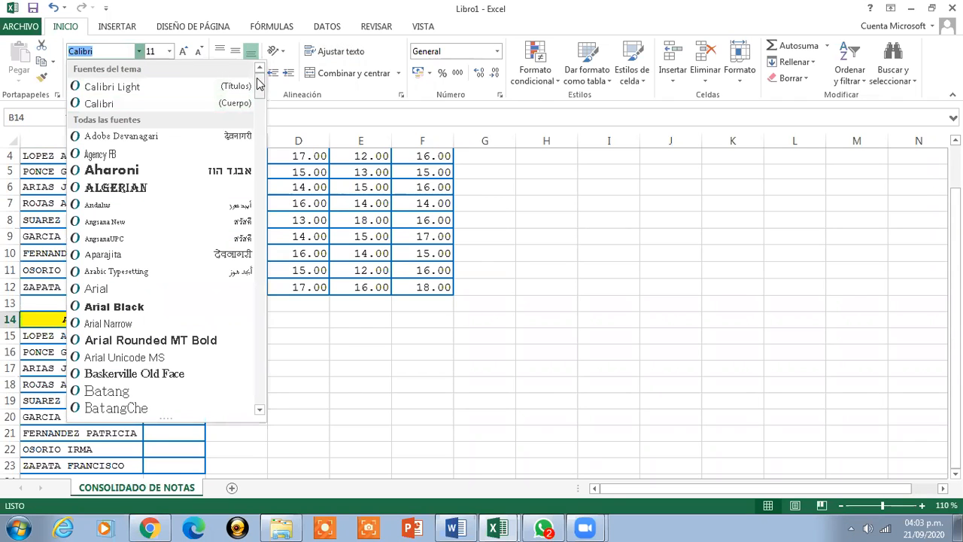
pyautogui.moveTo(259, 89); pyautogui.dragTo(264, 156)
pyautogui.click(183, 227)
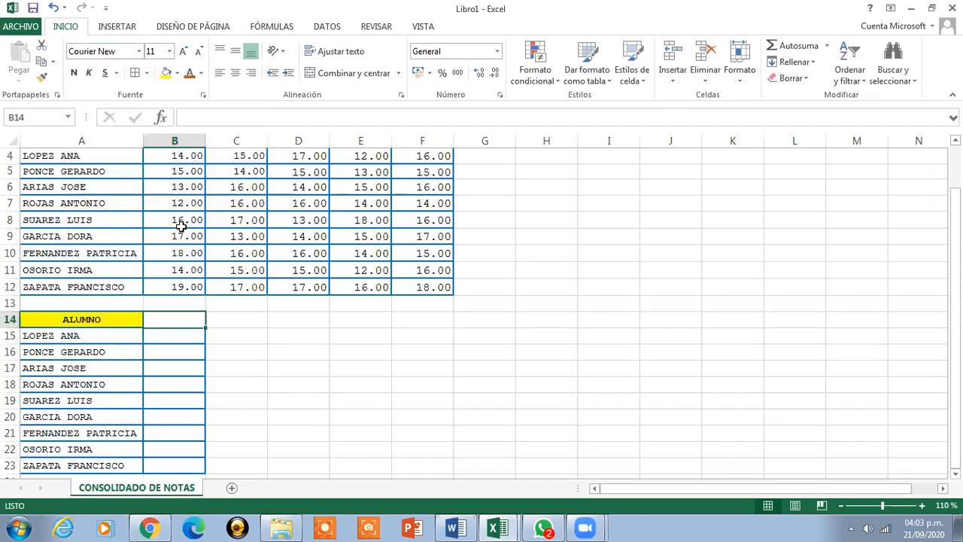
# Step: Fill cell B14 with yellow and apply bold formatting to it
pyautogui.click(177, 73)
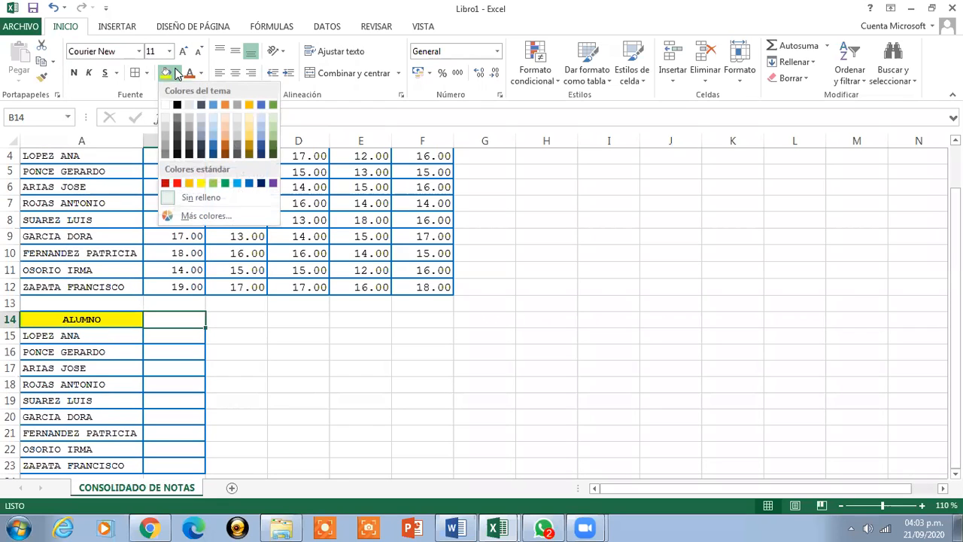
pyautogui.click(201, 182)
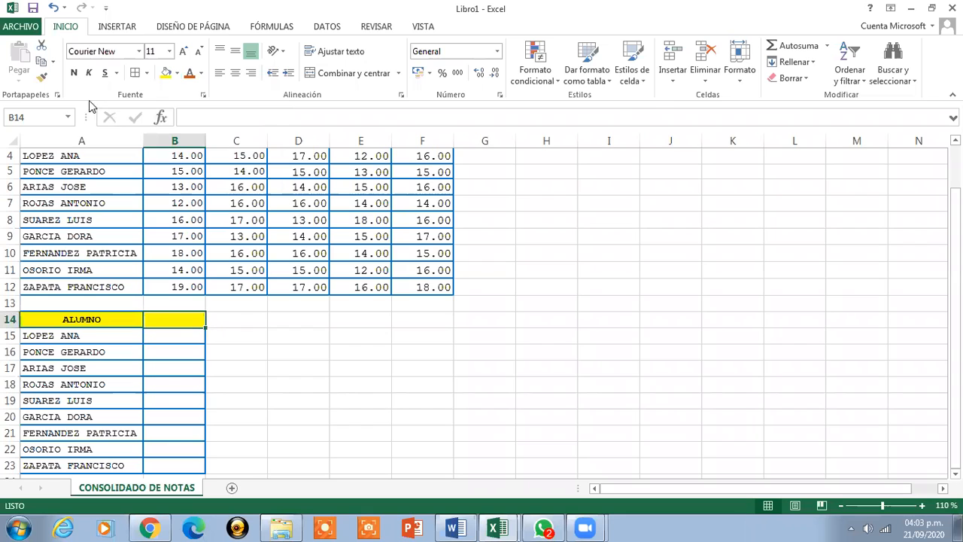
pyautogui.click(73, 73)
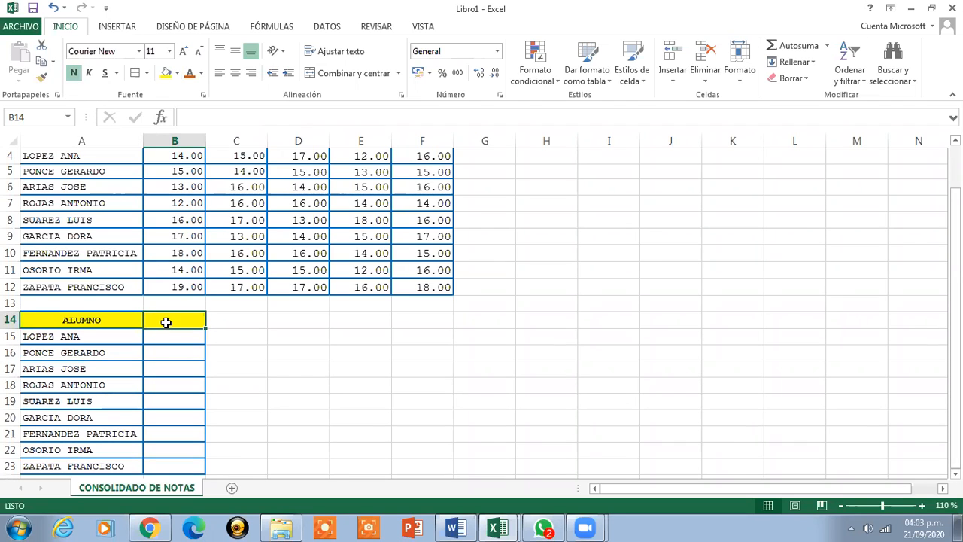
# Step: Enter the header PROMEDIO in B14 and center it horizontally and vertically
pyautogui.write('PRO')
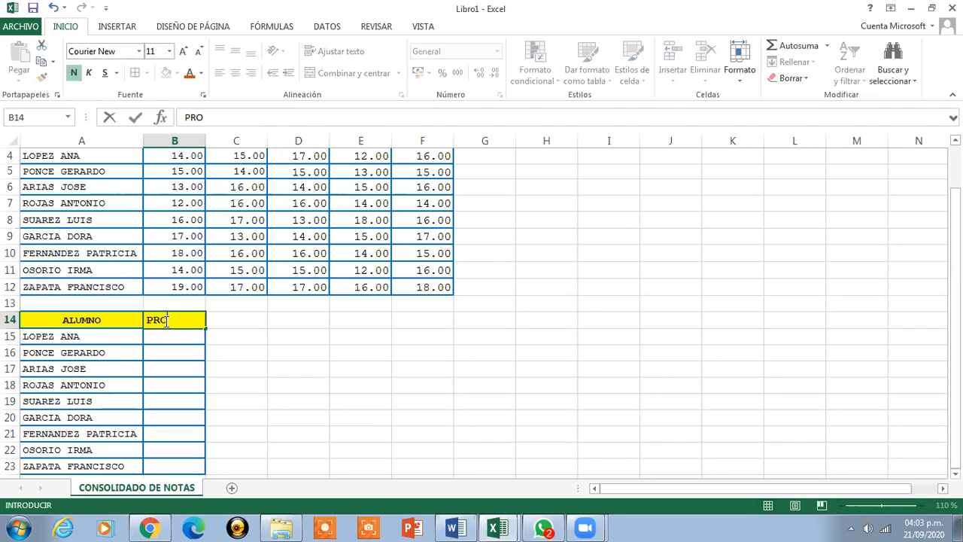
pyautogui.write('MEDIO')
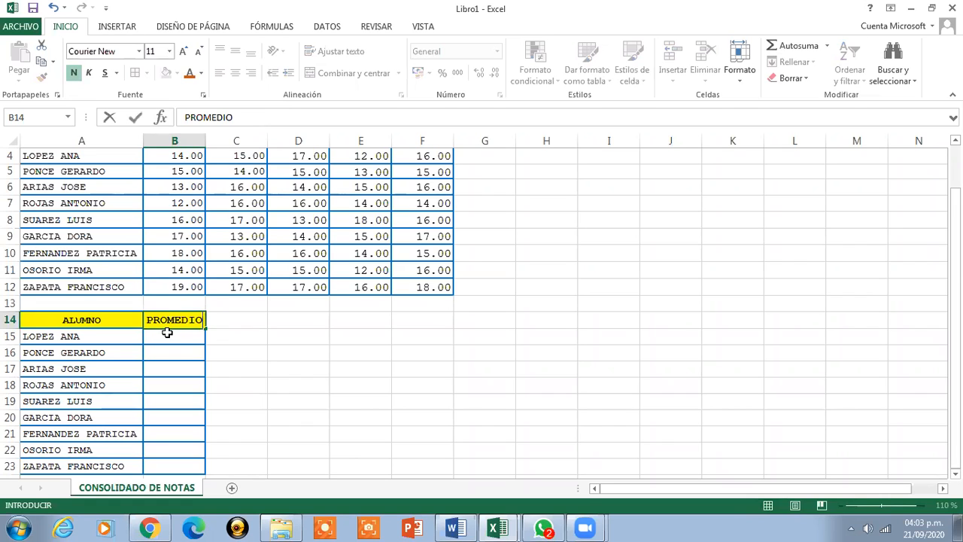
pyautogui.press('Return')
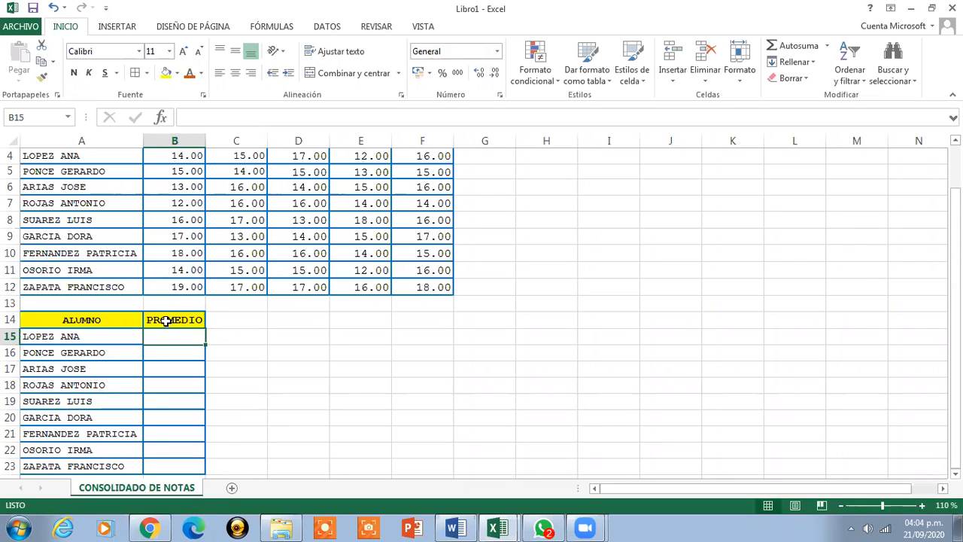
pyautogui.click(167, 322)
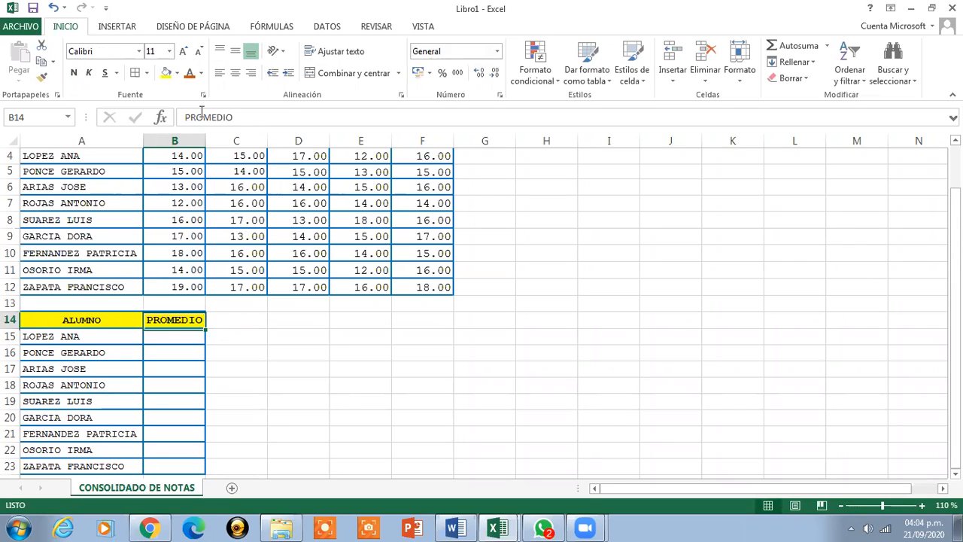
pyautogui.click(240, 74)
pyautogui.click(236, 52)
pyautogui.click(167, 335)
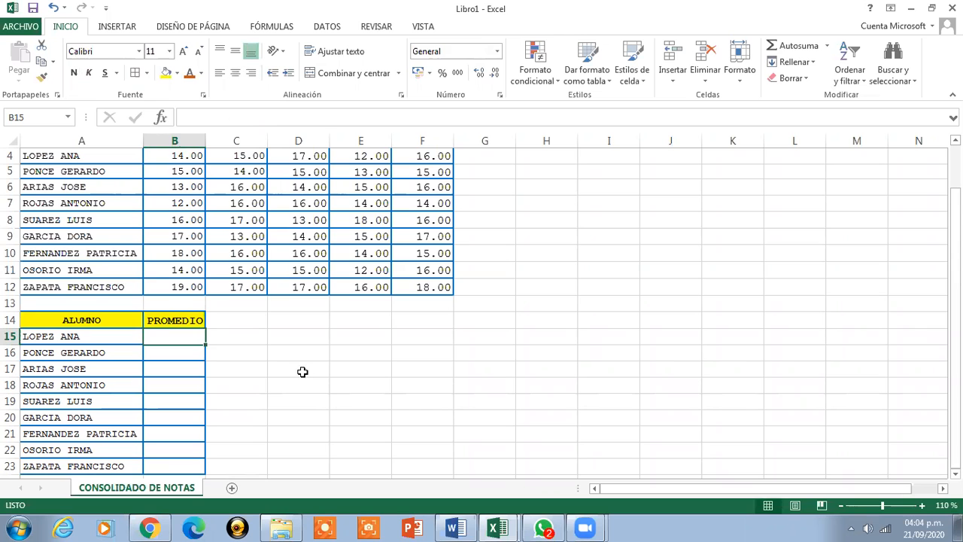
pyautogui.moveTo(956, 335); pyautogui.dragTo(956, 328)
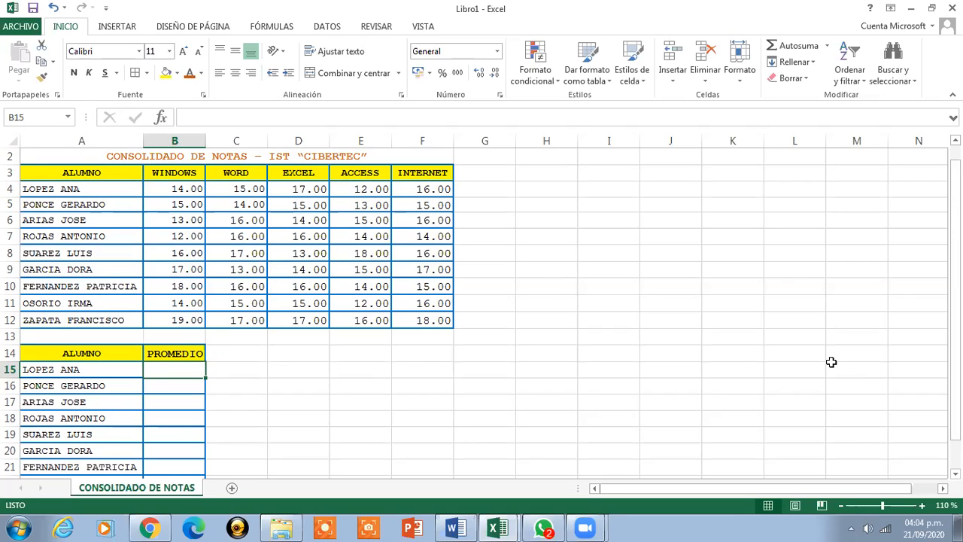
pyautogui.write('=')
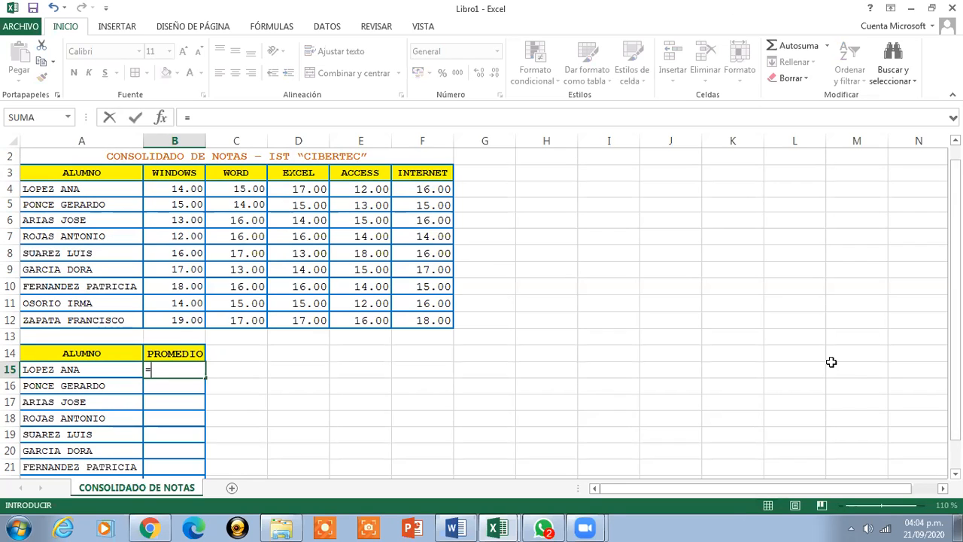
pyautogui.press('Escape')
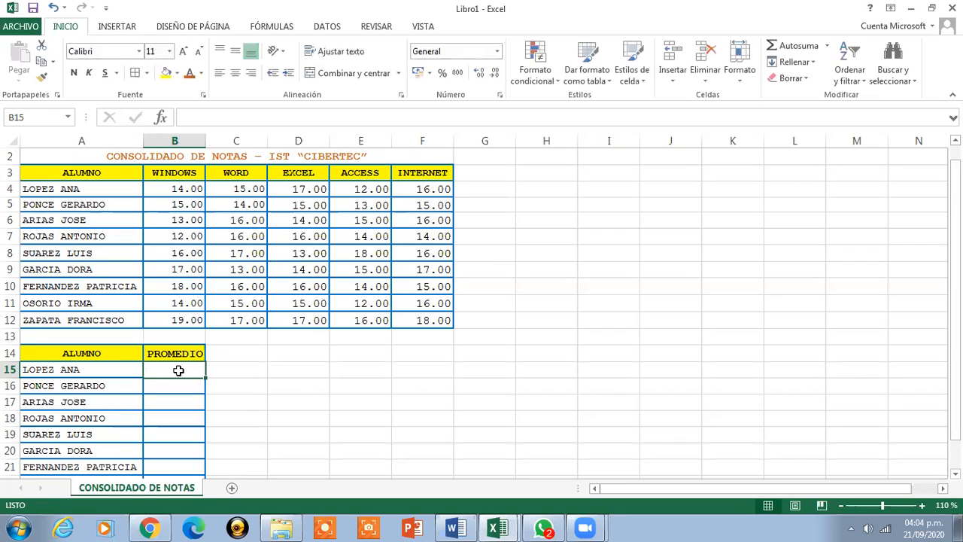
# Step: Align the average cells B15:B23 to the right and middle them vertically
pyautogui.moveTo(179, 377); pyautogui.dragTo(183, 444)
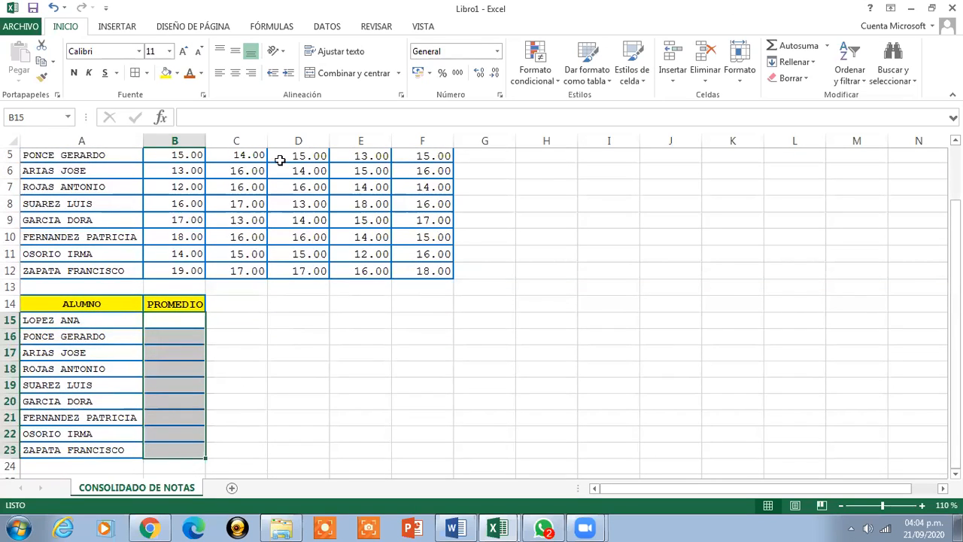
pyautogui.click(250, 73)
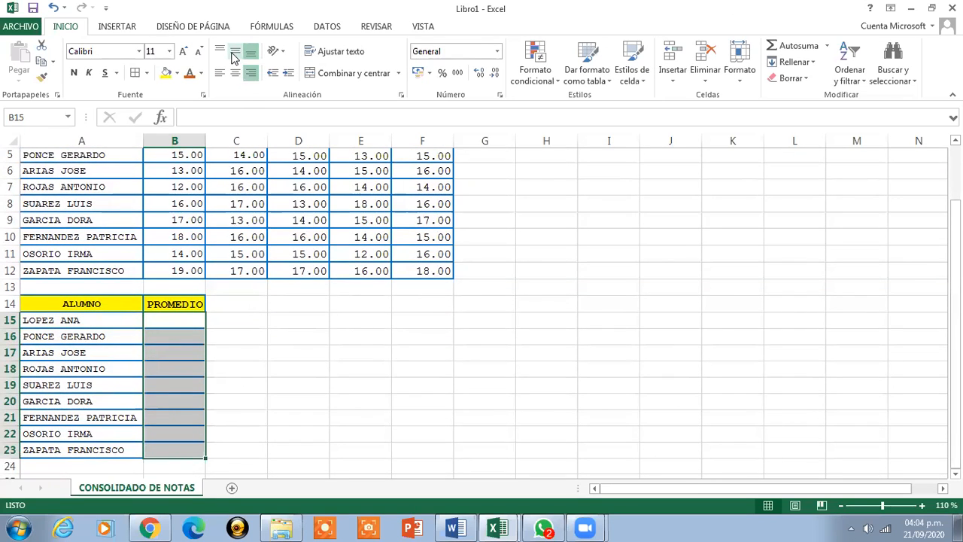
pyautogui.click(234, 57)
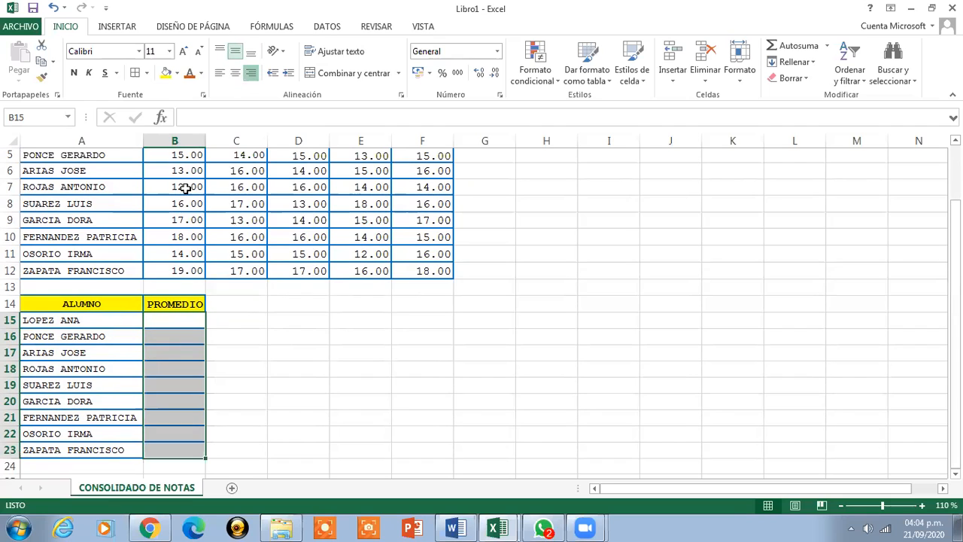
# Step: Begin the average formula in B15 with =(B4
pyautogui.click(170, 322)
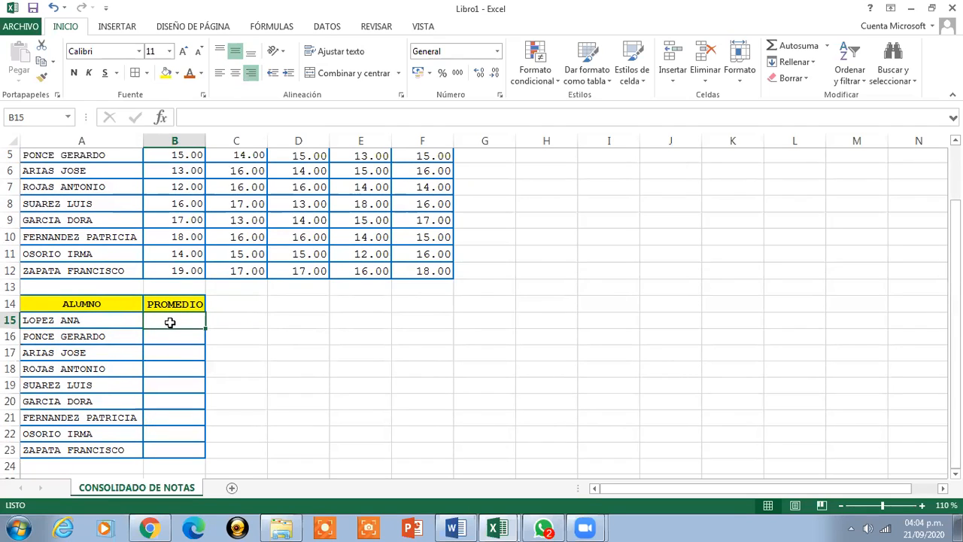
pyautogui.write('=')
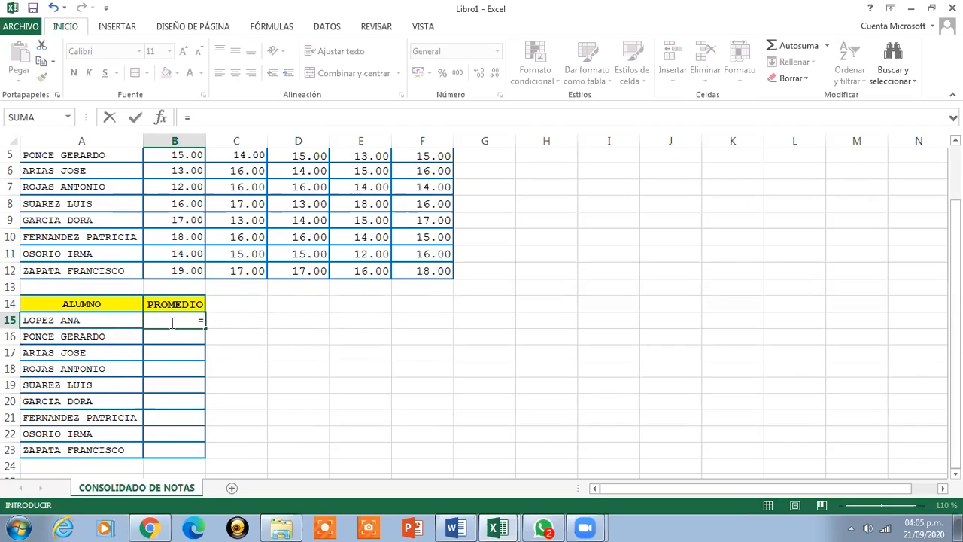
pyautogui.write('(')
pyautogui.moveTo(955, 354)
pyautogui.mouseDown()
pyautogui.moveTo(955, 321)
pyautogui.moveTo(955, 356)
pyautogui.mouseUp()
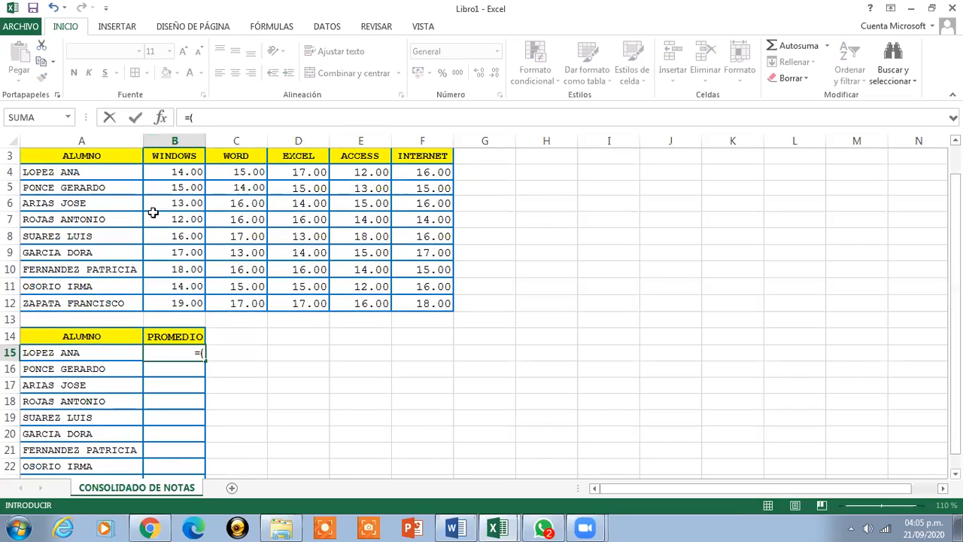
pyautogui.write('B4')
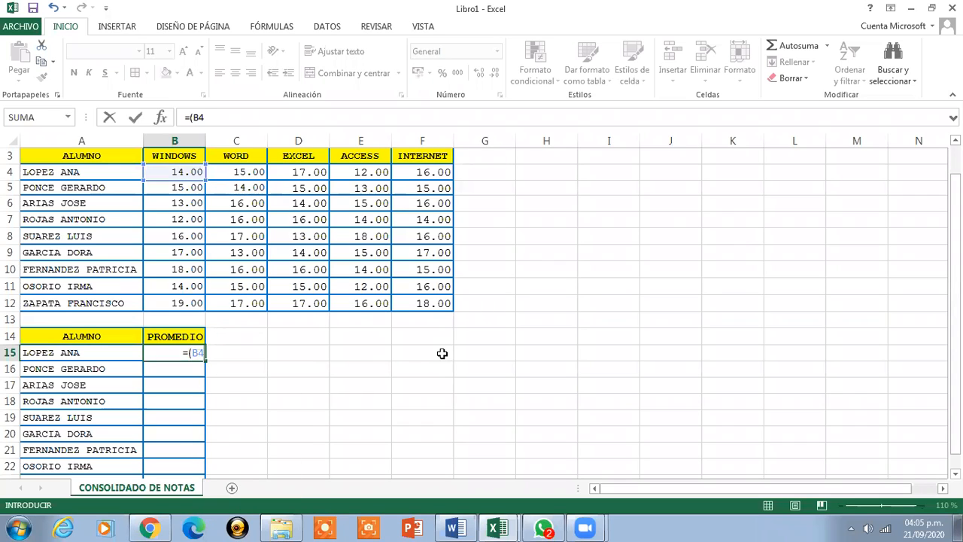
# Step: Try to extend the sum in the B15 formula with cells B5 through B10
pyautogui.write('+B5+B6+')
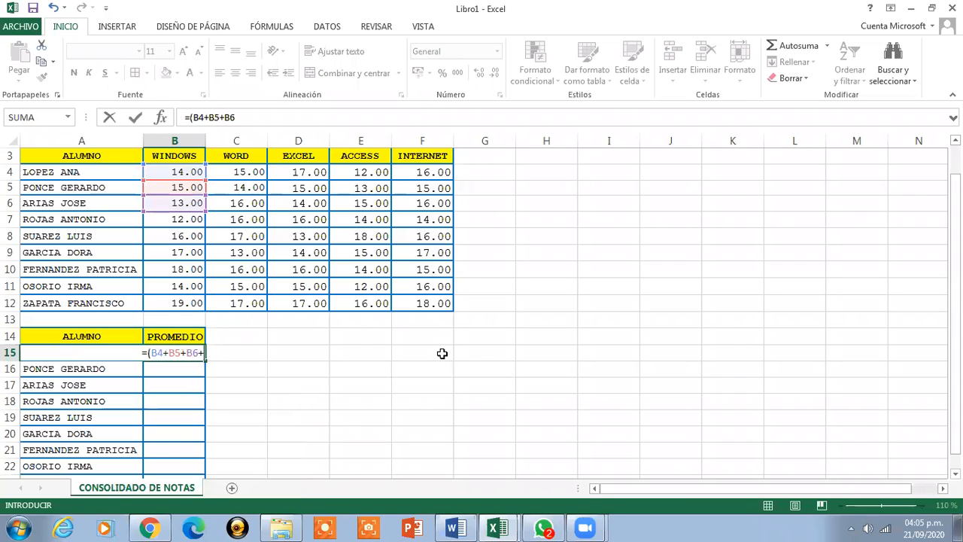
pyautogui.write('B7')
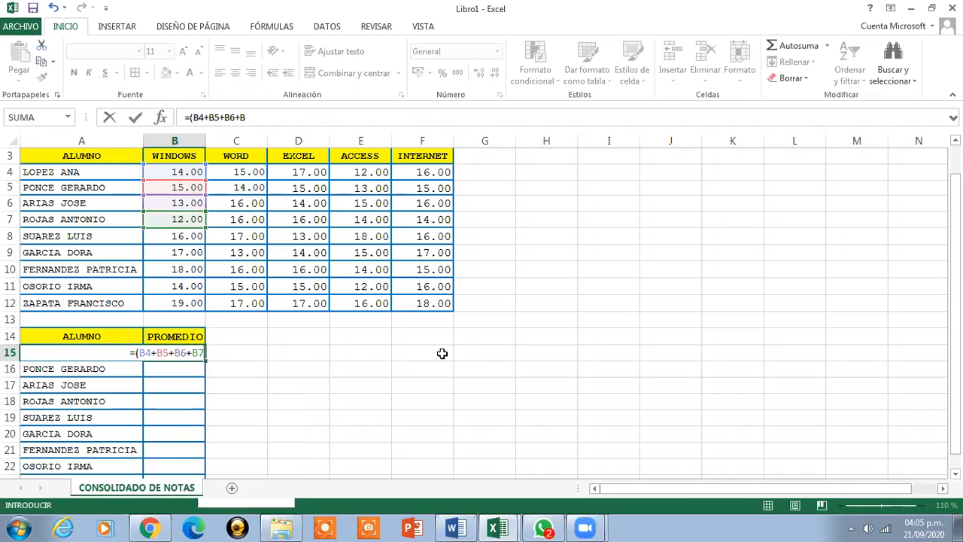
pyautogui.write('+')
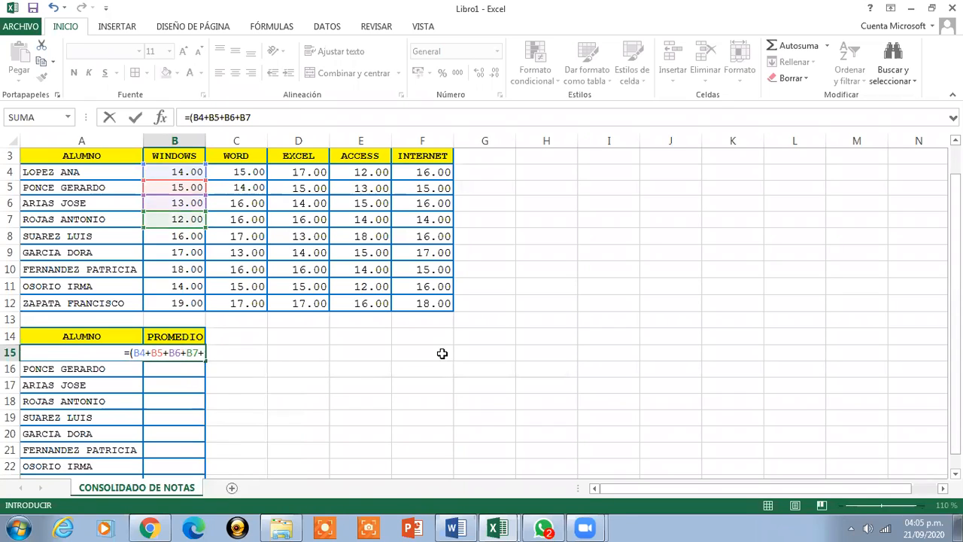
pyautogui.write('B8+')
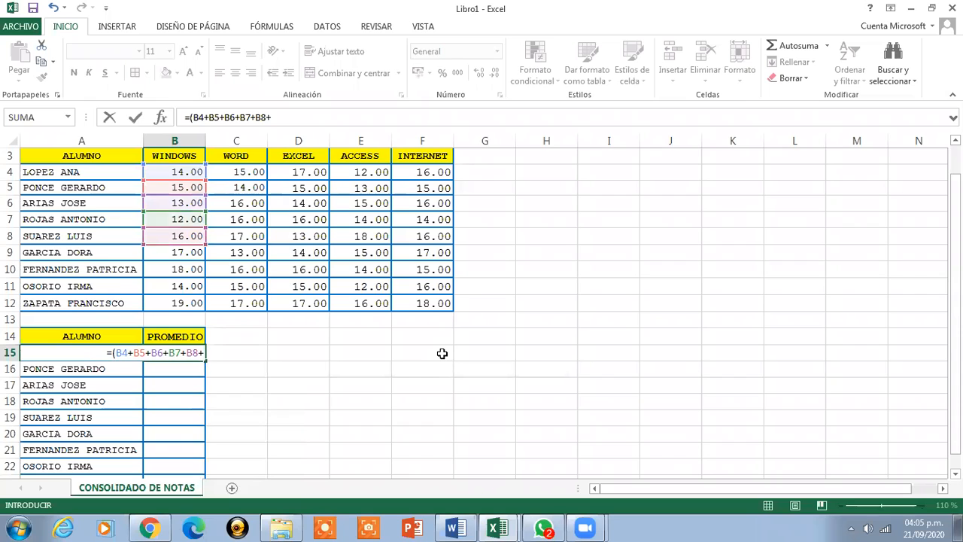
pyautogui.write('B')
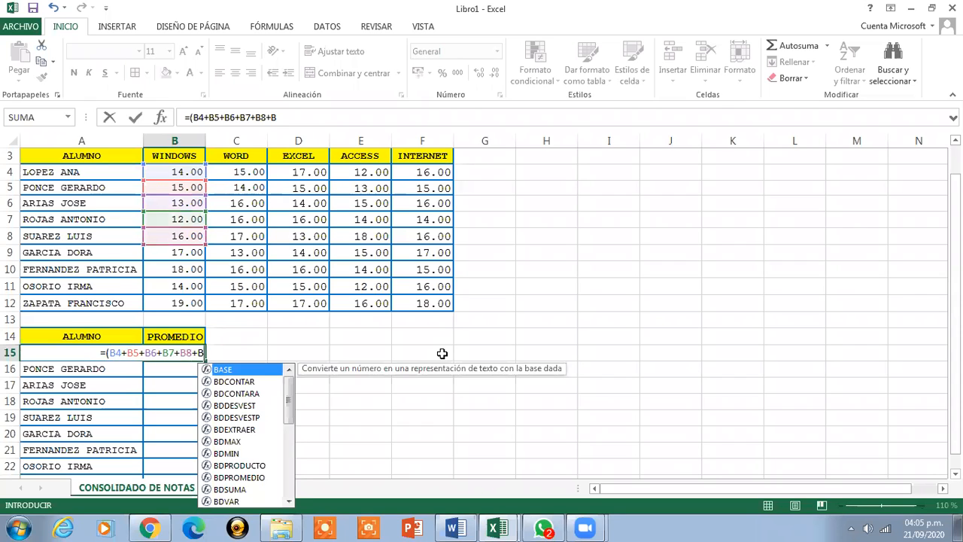
pyautogui.write('9+')
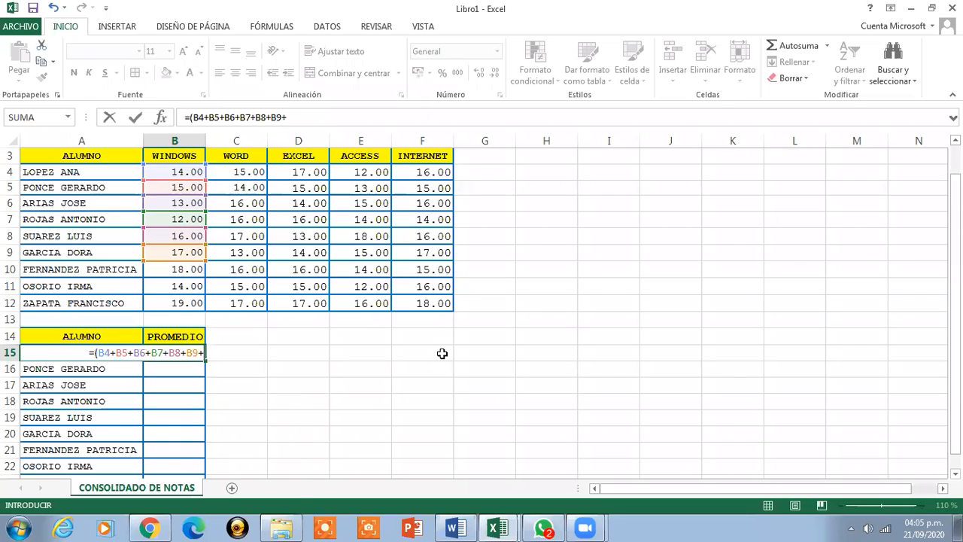
pyautogui.write('B')
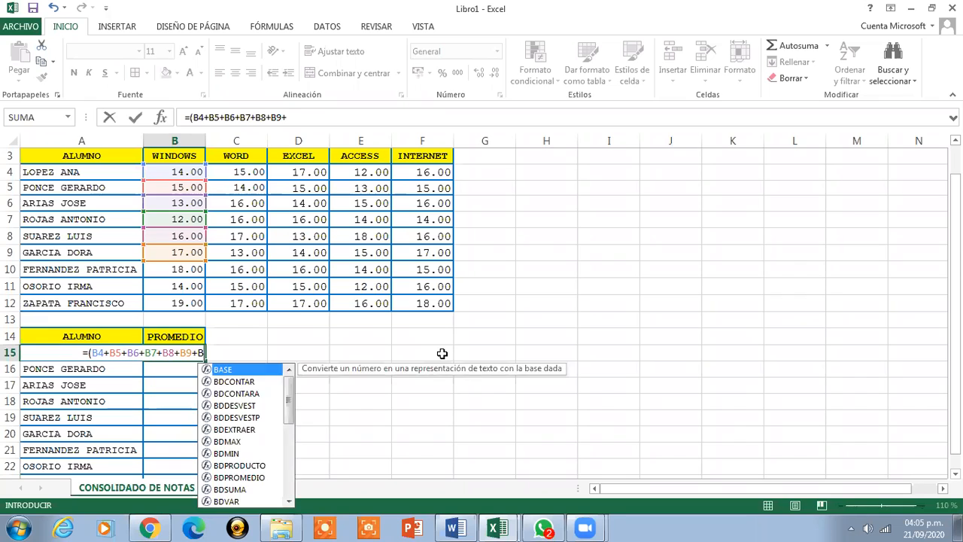
pyautogui.write('10+')
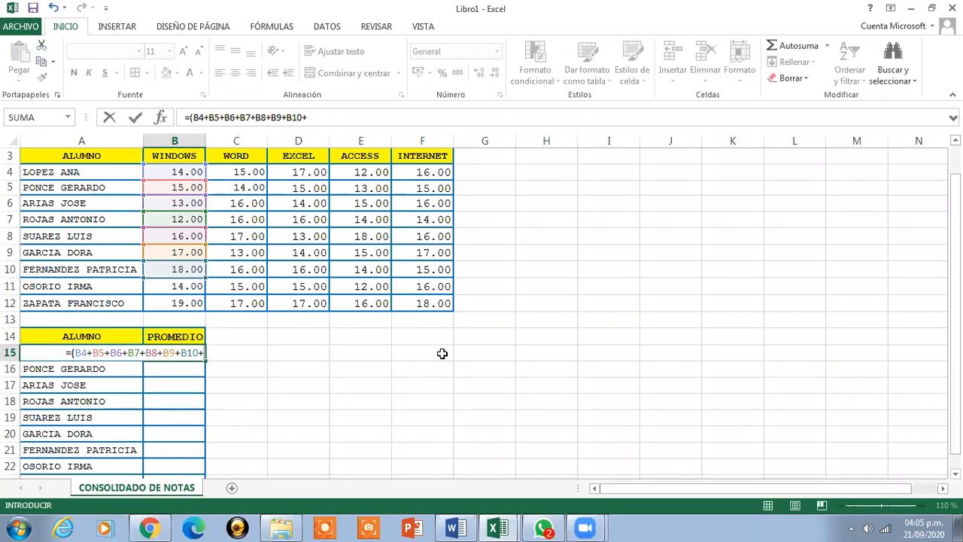
# Step: Erase the added terms from the B15 formula back to =(B4+
pyautogui.press('BackSpace')
pyautogui.press('BackSpace')
pyautogui.press('BackSpace')
pyautogui.press('BackSpace')
pyautogui.press('BackSpace')
pyautogui.press('BackSpace')
pyautogui.press('BackSpace')
pyautogui.press('BackSpace')
pyautogui.press('BackSpace')
pyautogui.press('BackSpace')
pyautogui.press('BackSpace')
pyautogui.press('BackSpace')
pyautogui.press('BackSpace')
pyautogui.press('BackSpace')
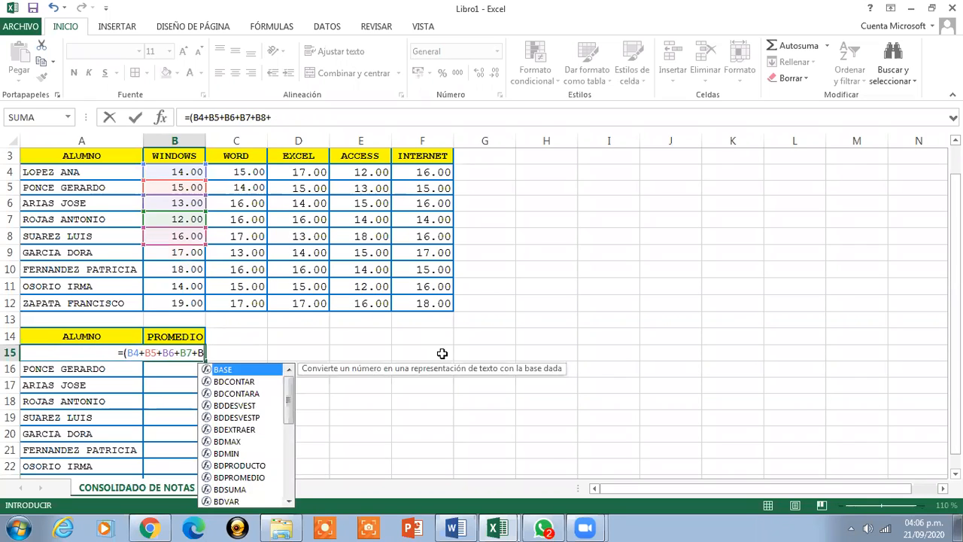
pyautogui.press('BackSpace')
pyautogui.press('BackSpace')
pyautogui.press('BackSpace')
pyautogui.press('BackSpace')
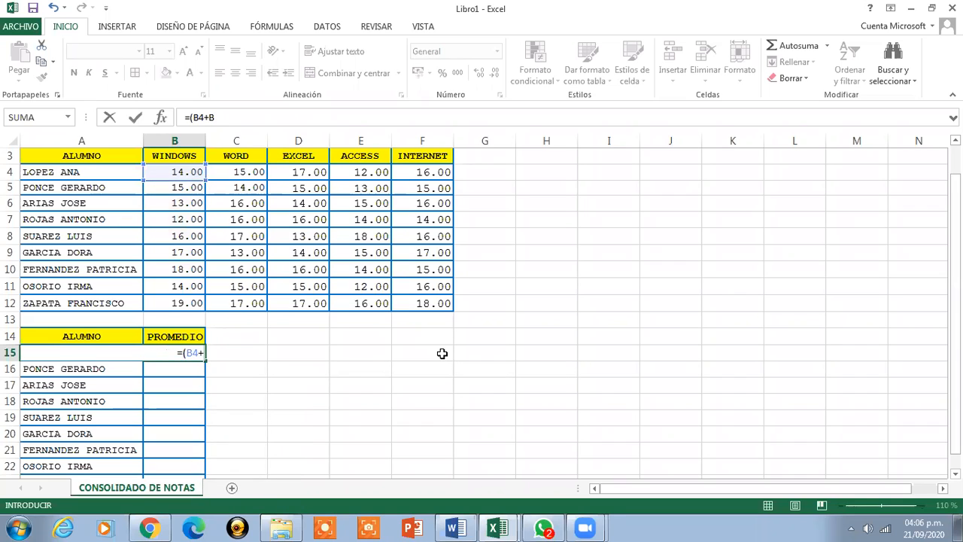
# Step: Extend the unfinished sum in the B15 average formula with cells C4, D4, E4 and F4
pyautogui.press('BackSpace')
pyautogui.write('C4')
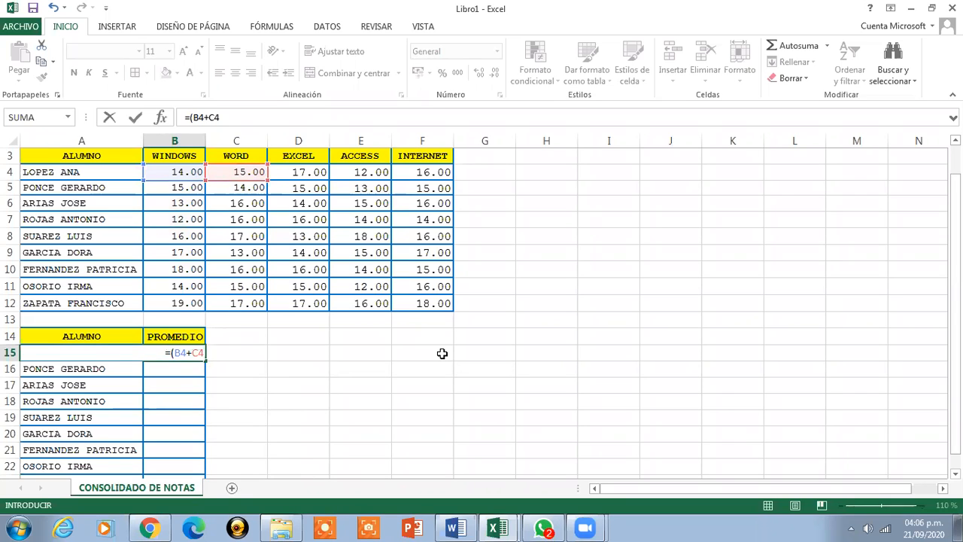
pyautogui.write('+E')
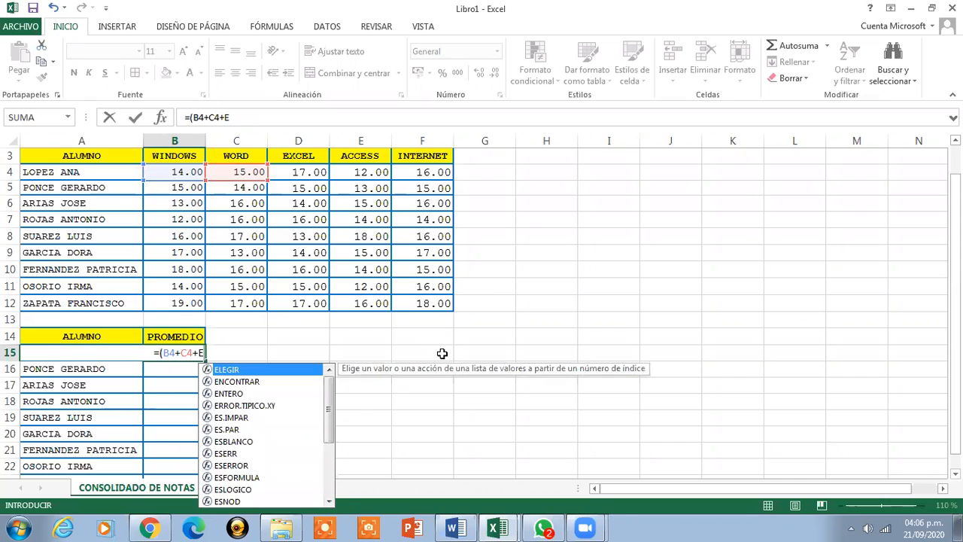
pyautogui.write('4')
pyautogui.press('BackSpace')
pyautogui.press('BackSpace')
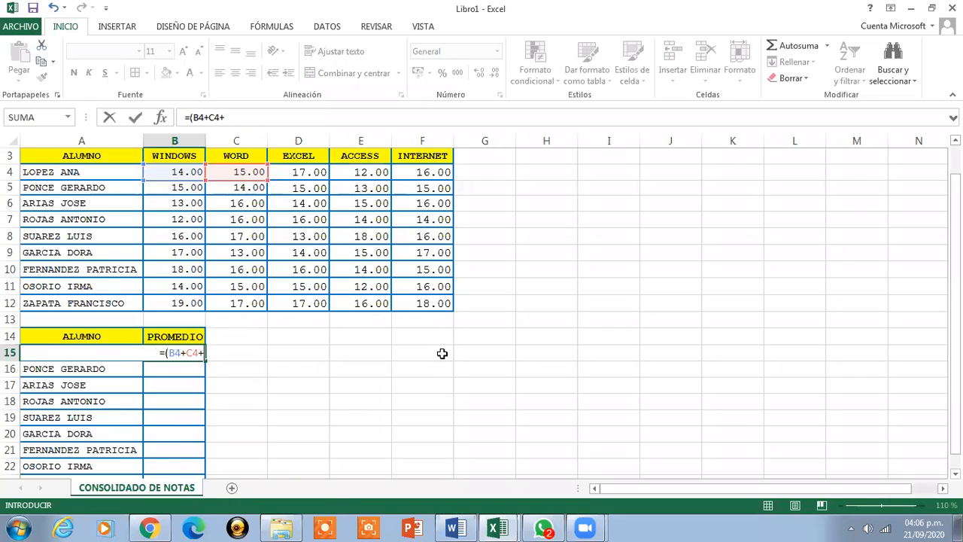
pyautogui.write('D4')
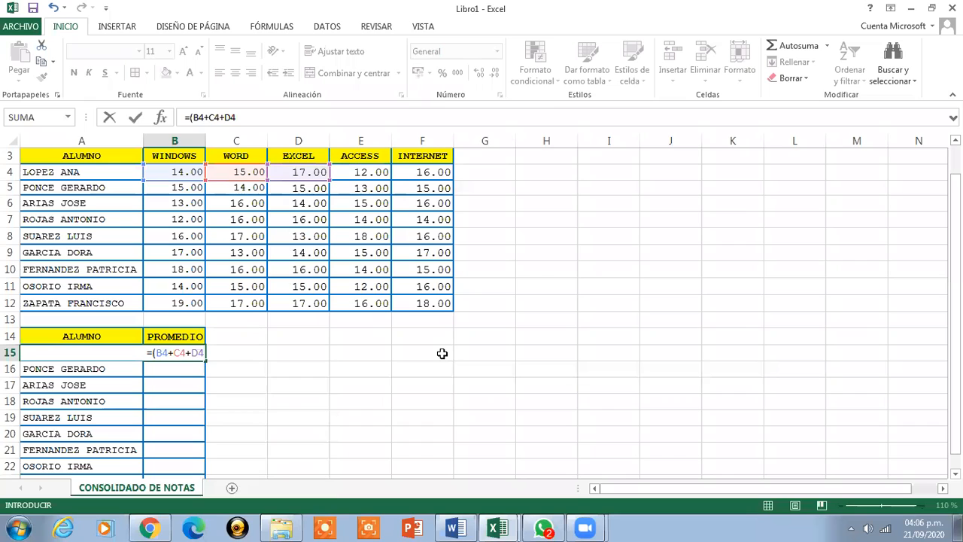
pyautogui.write('+E4')
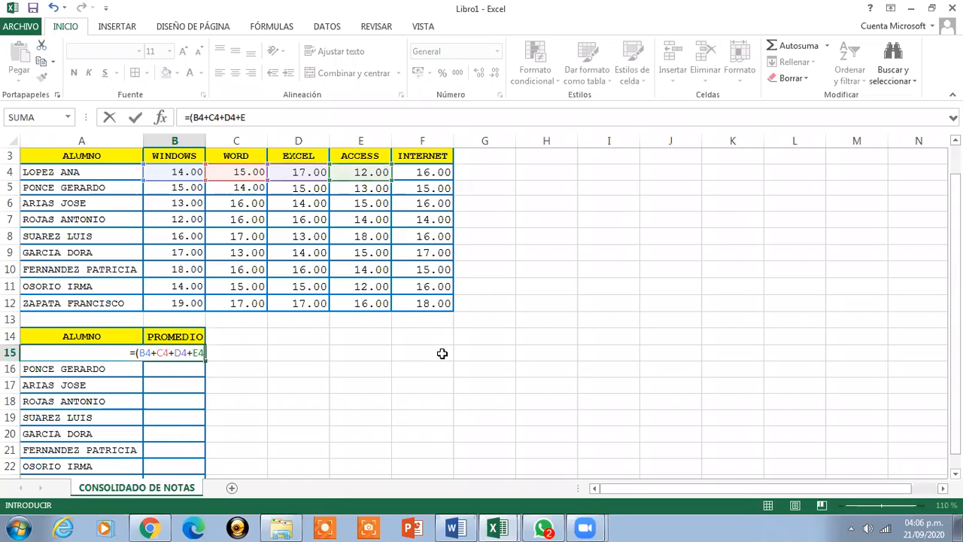
pyautogui.write('+')
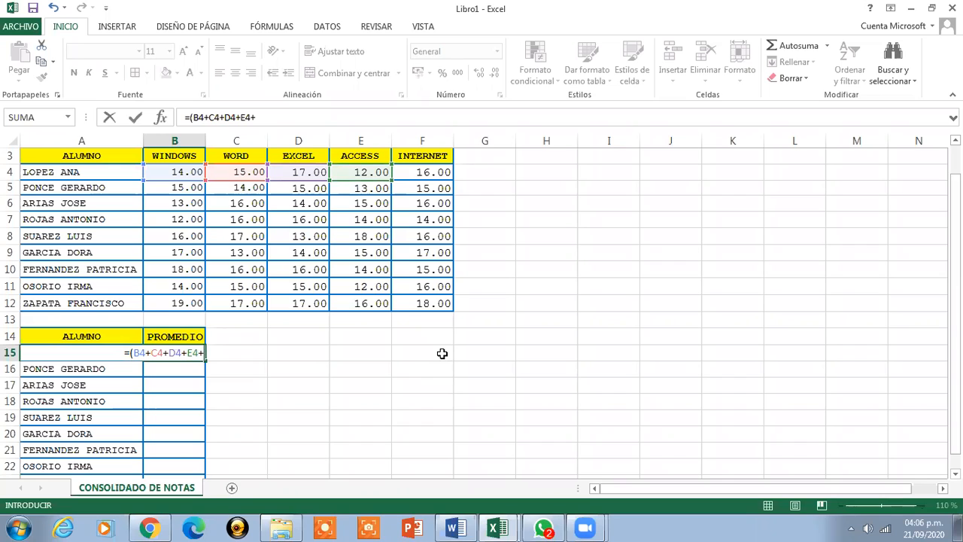
pyautogui.write('F4')
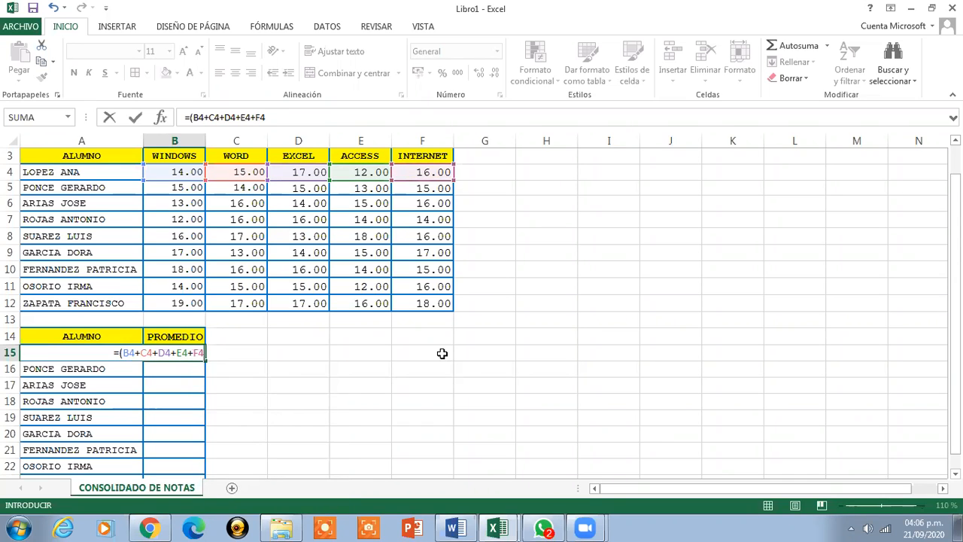
# Step: Close the parenthesis of the sum in B15, divide it by 5, and enter the formula =(B4+C4+D4+E4+F4)/5
pyautogui.write(')')
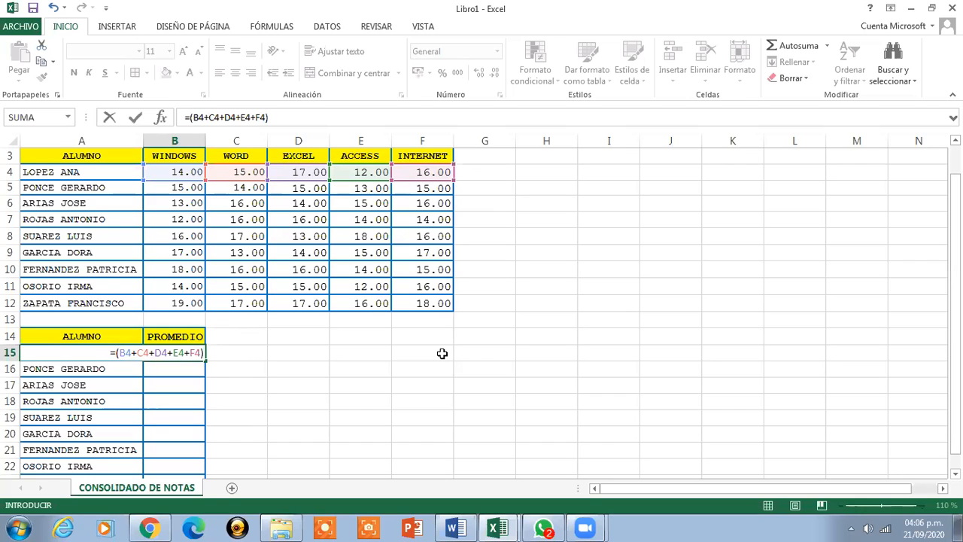
pyautogui.write('/')
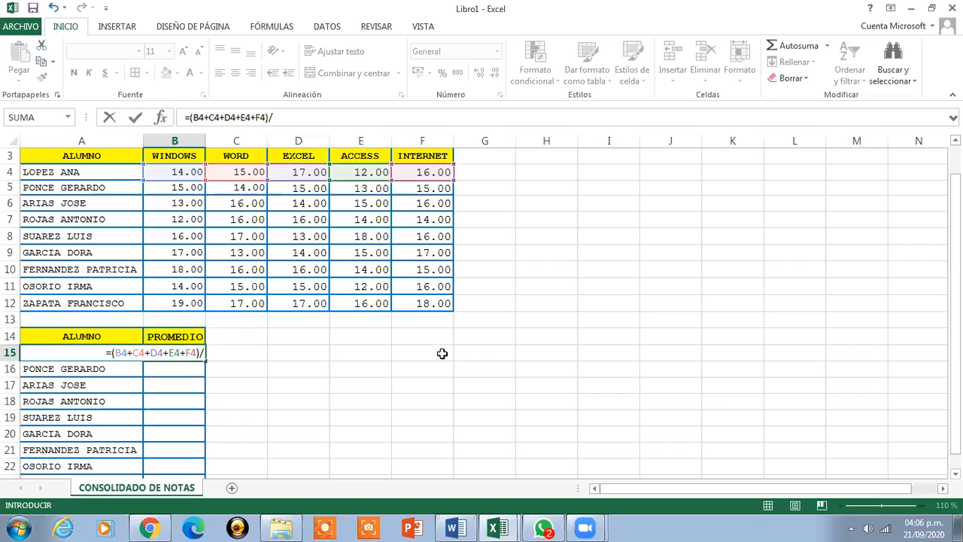
pyautogui.write('5')
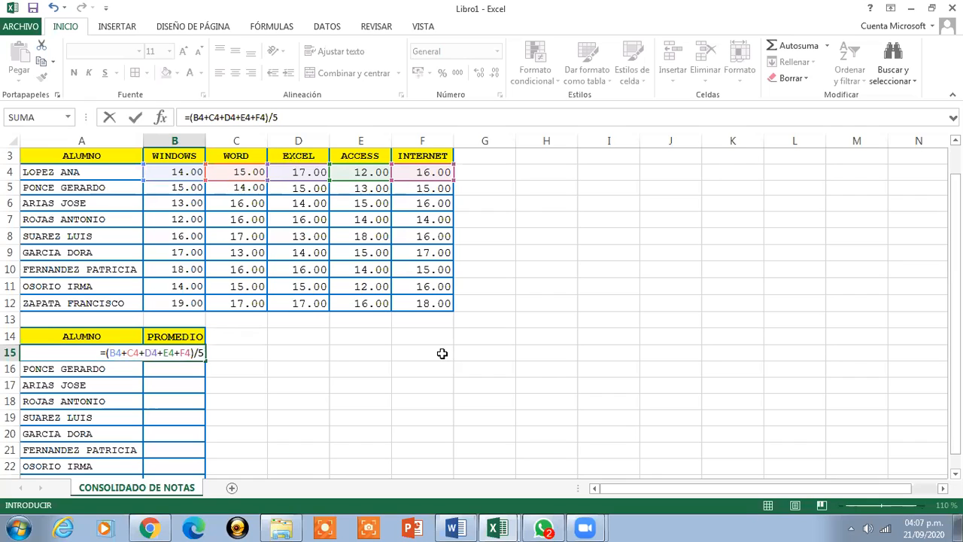
pyautogui.press('Return')
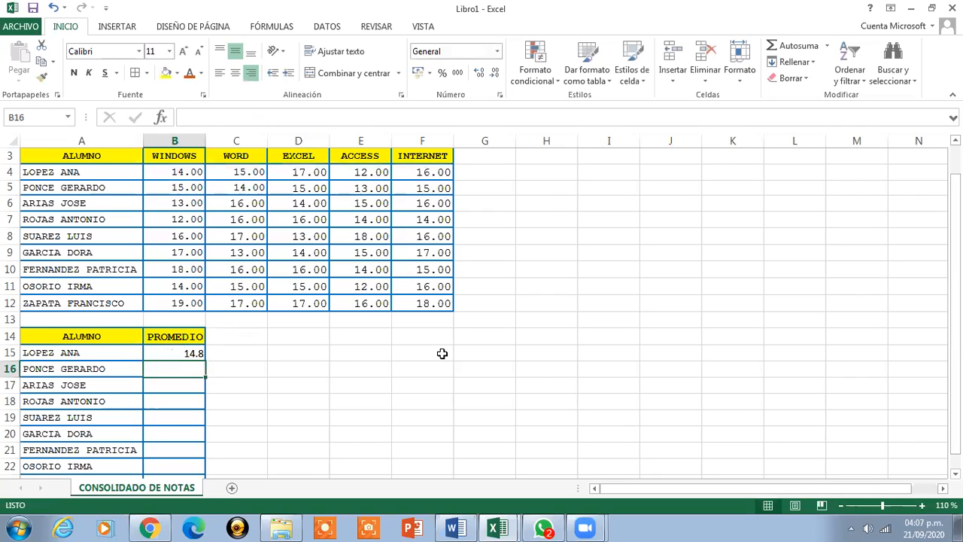
# Step: Apply the Número format to the average cells B15:B23
pyautogui.click(189, 353)
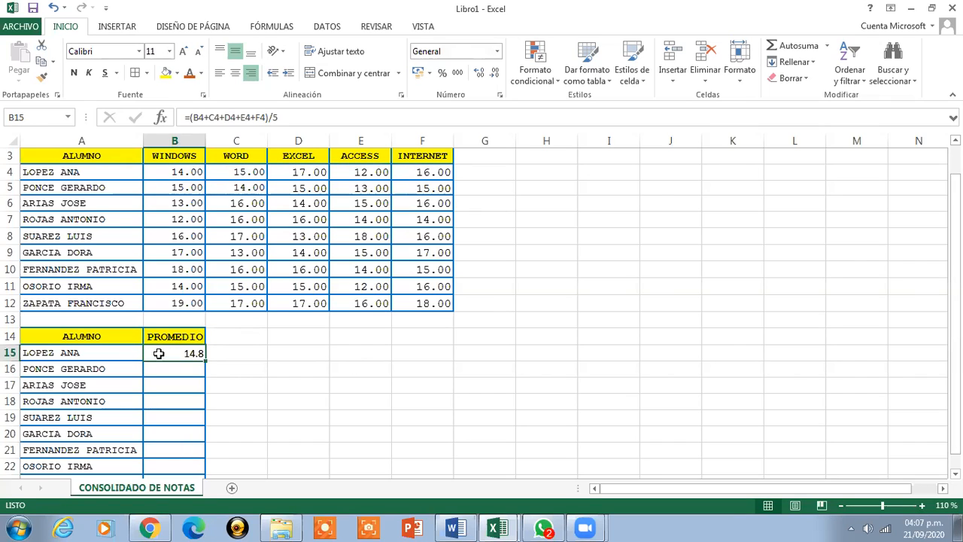
pyautogui.moveTo(161, 352)
pyautogui.mouseDown()
pyautogui.moveTo(158, 484)
pyautogui.moveTo(168, 435)
pyautogui.moveTo(168, 444)
pyautogui.mouseUp()
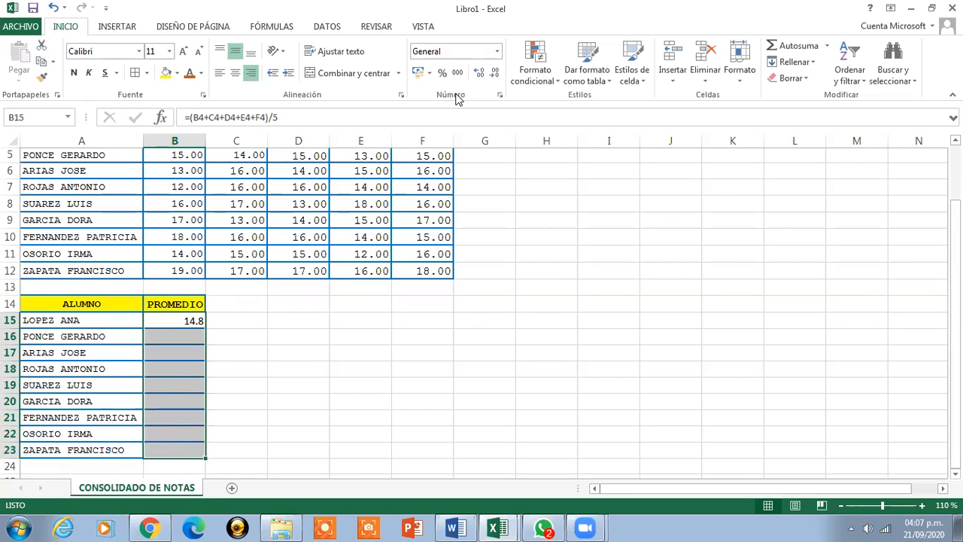
pyautogui.click(499, 55)
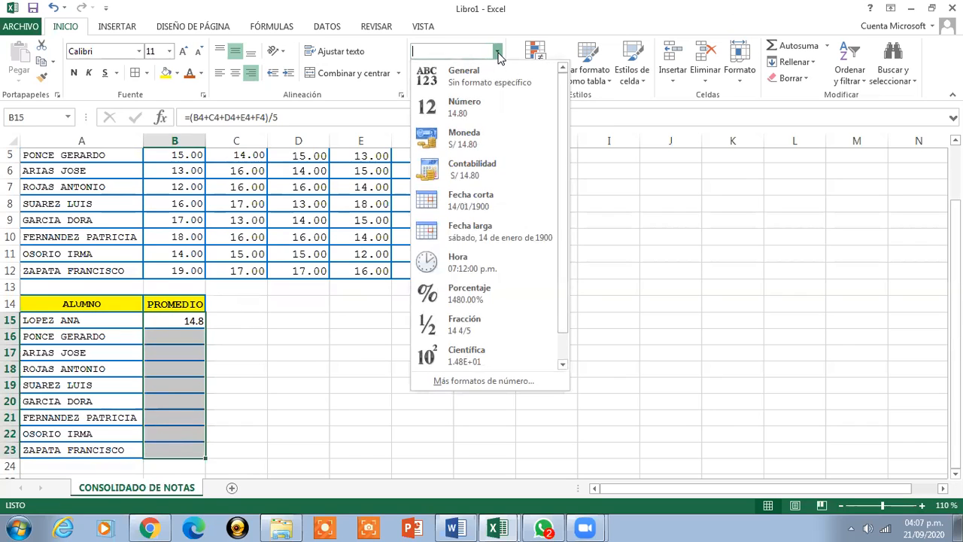
pyautogui.click(487, 118)
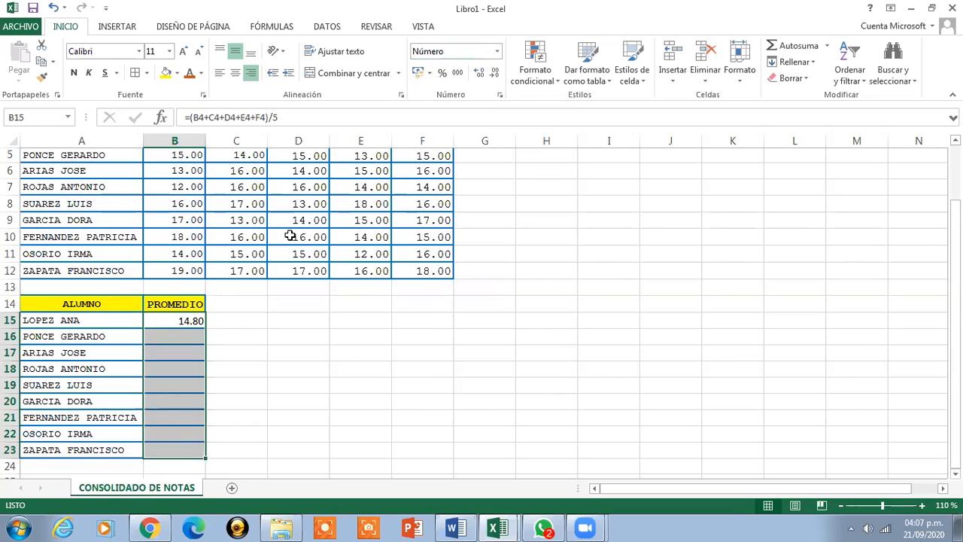
# Step: Change the font of the average cells B15:B23 to Courier New
pyautogui.click(139, 51)
pyautogui.moveTo(259, 90); pyautogui.dragTo(259, 156)
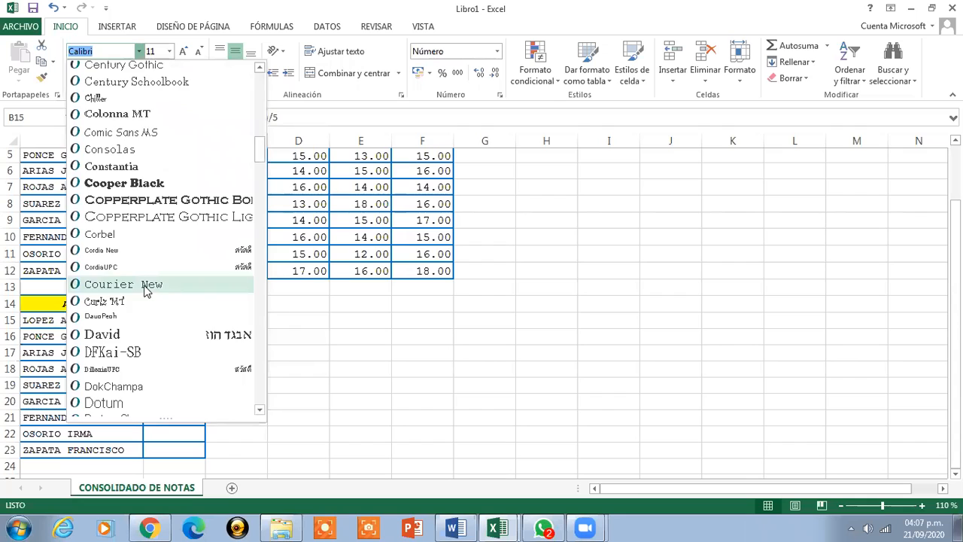
pyautogui.click(119, 281)
pyautogui.moveTo(174, 320); pyautogui.dragTo(174, 450)
pyautogui.click(180, 336)
pyautogui.click(181, 320)
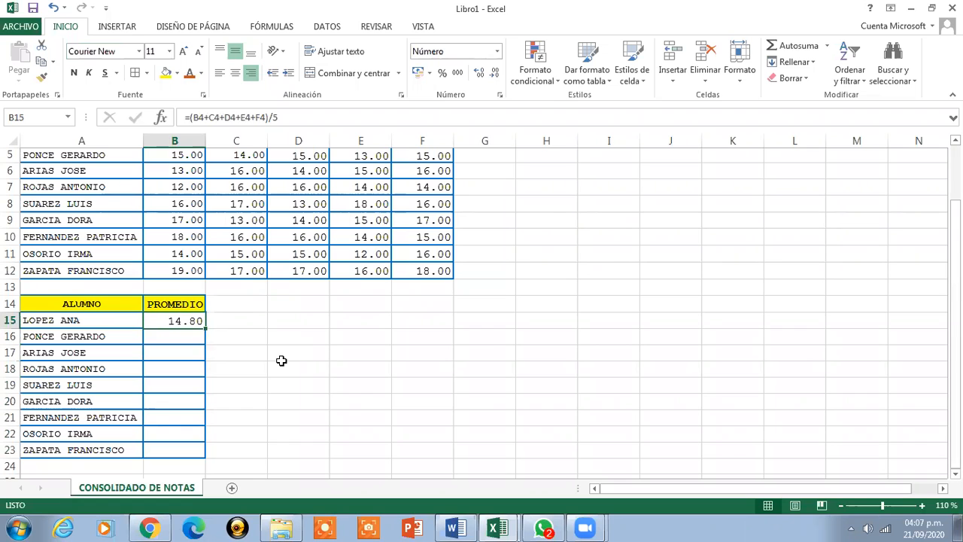
# Step: Review which grade cells the average formula in B15 refers to
pyautogui.moveTo(955, 369); pyautogui.dragTo(956, 319)
pyautogui.click(301, 119)
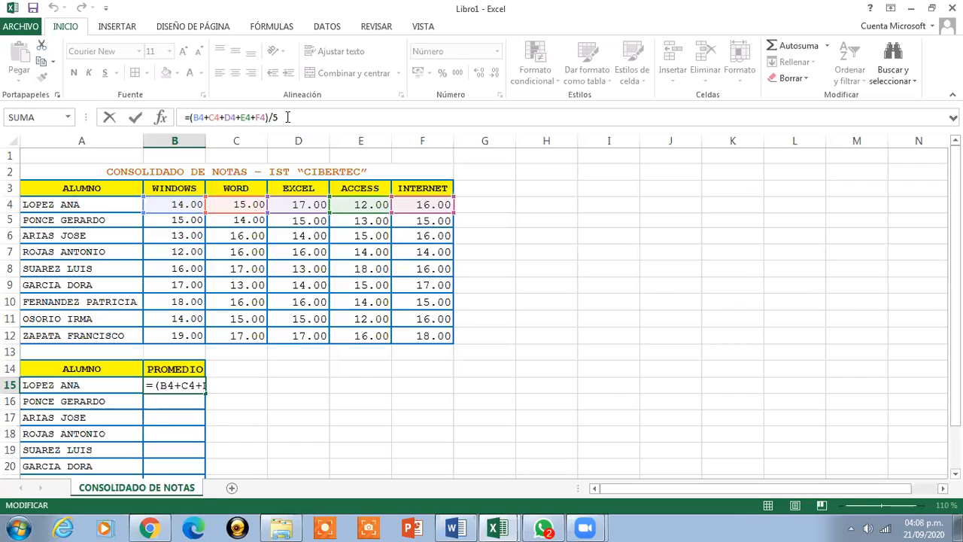
pyautogui.press('Return')
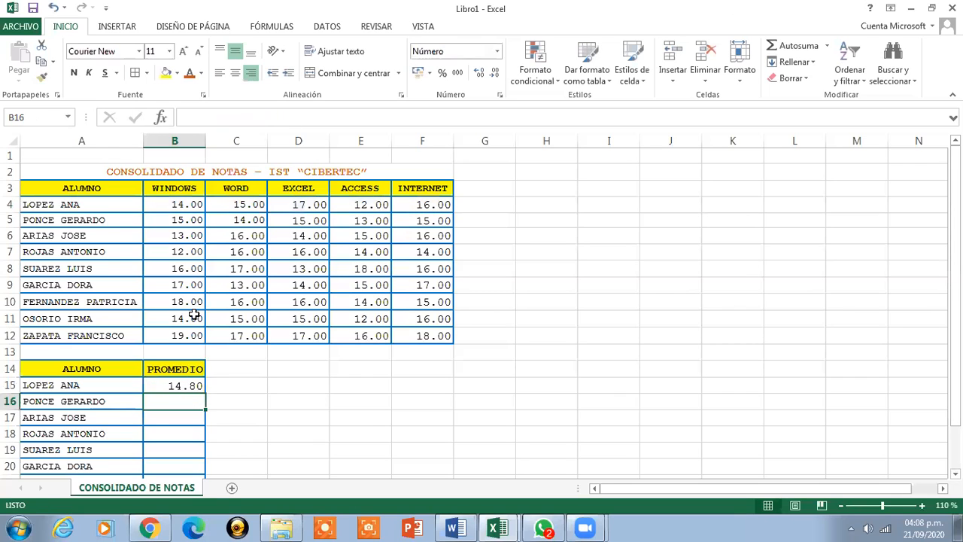
# Step: Fill the average formula from B15 down to B23
pyautogui.click(166, 384)
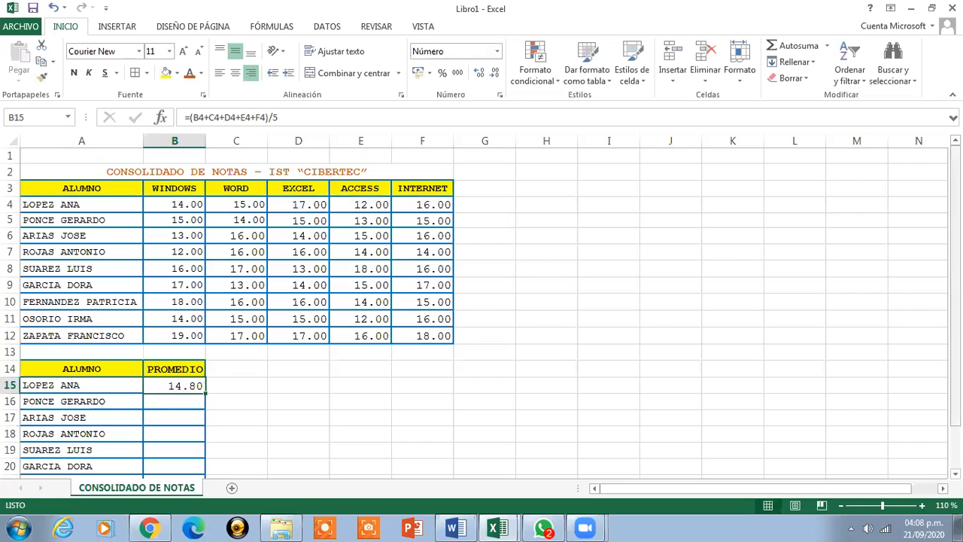
pyautogui.scroll(-1, 166, 384)
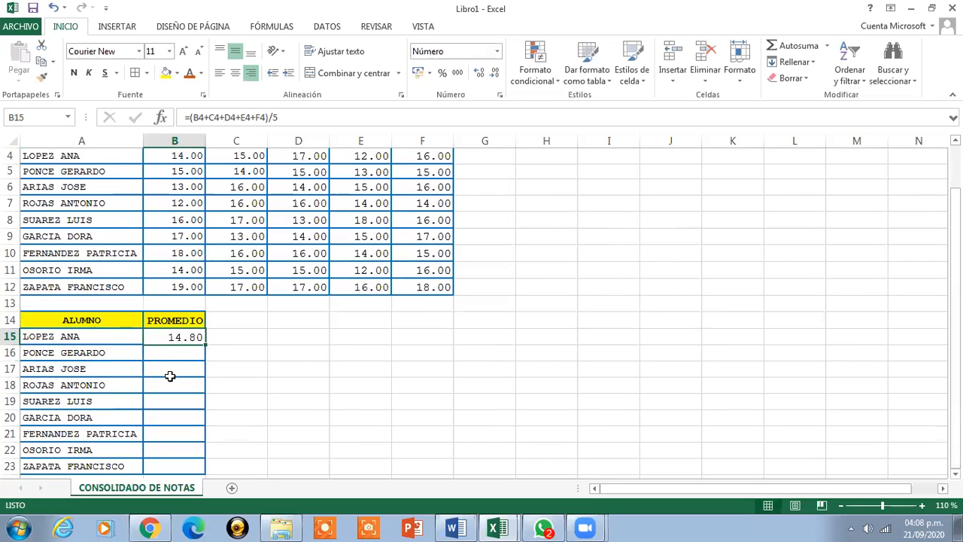
pyautogui.moveTo(206, 347); pyautogui.dragTo(199, 470)
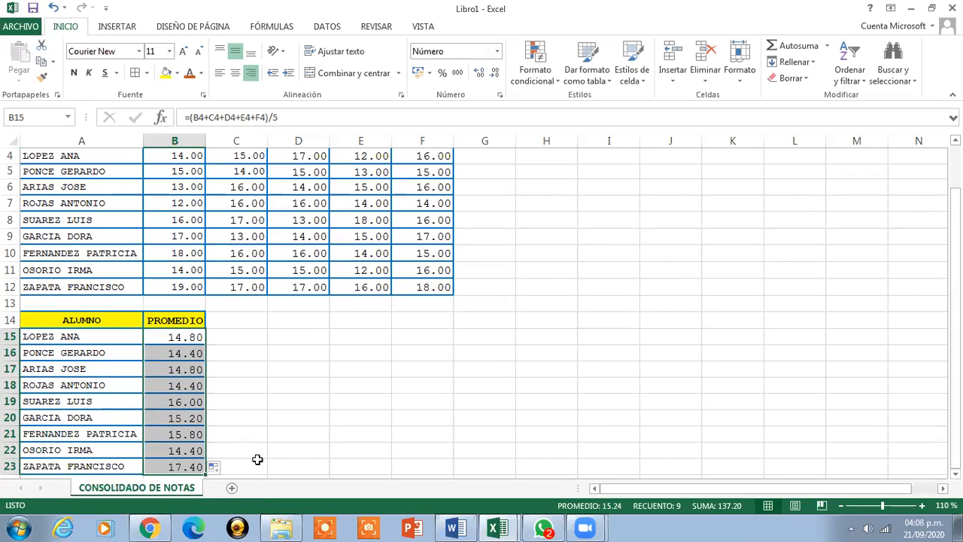
# Step: Examine the copied average formulas in B16 and B23 and the grade cells they reference, comparing them with B15
pyautogui.click(162, 338)
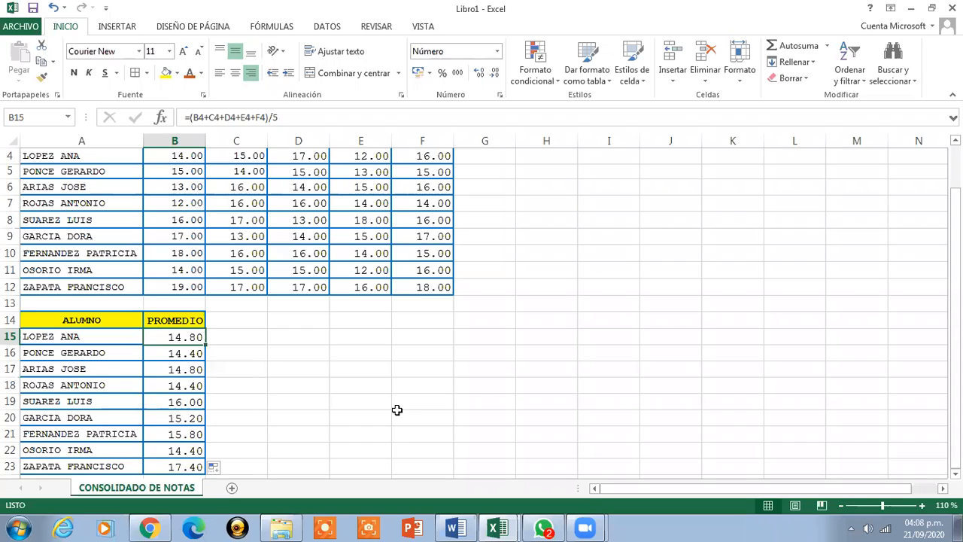
pyautogui.click(164, 352)
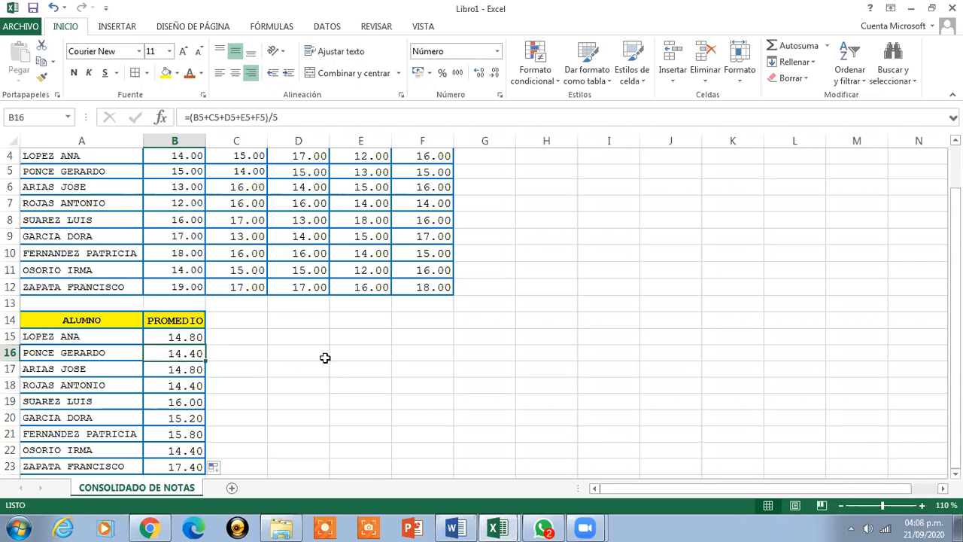
pyautogui.click(300, 119)
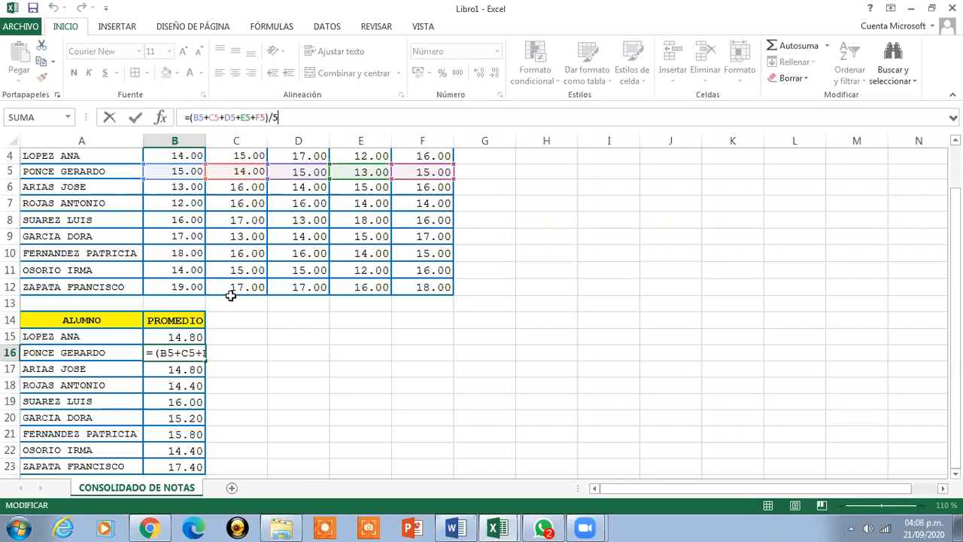
pyautogui.press('Escape')
pyautogui.click(162, 465)
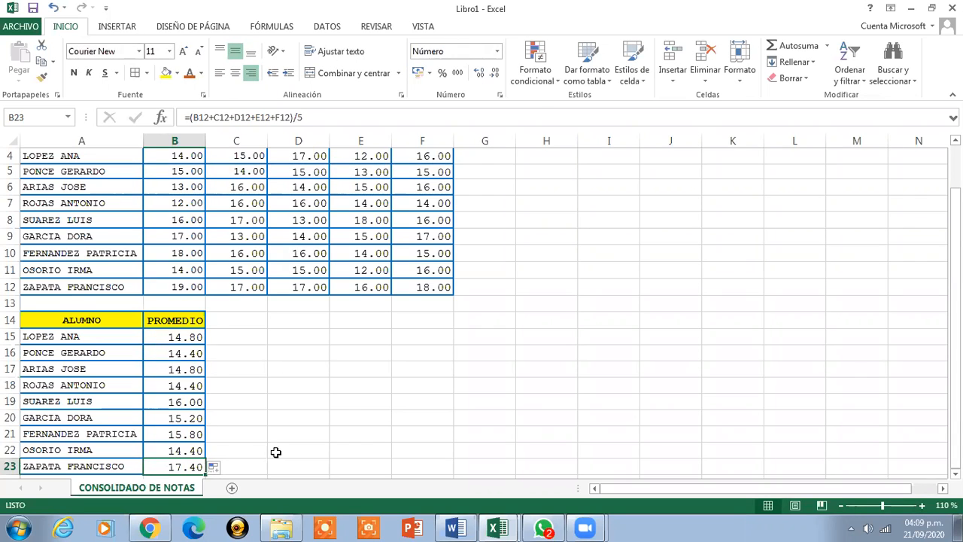
pyautogui.click(328, 116)
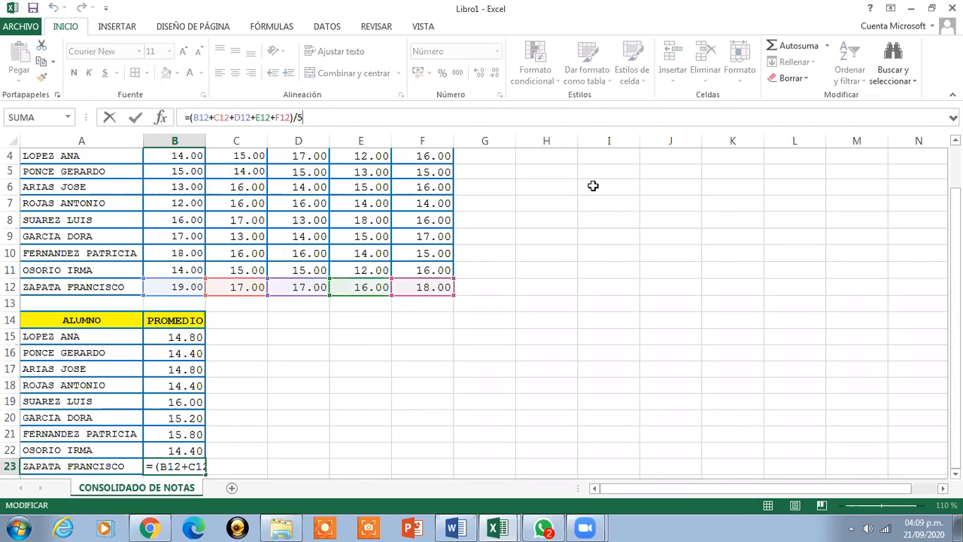
pyautogui.hotkey('ctrl', 'Return')
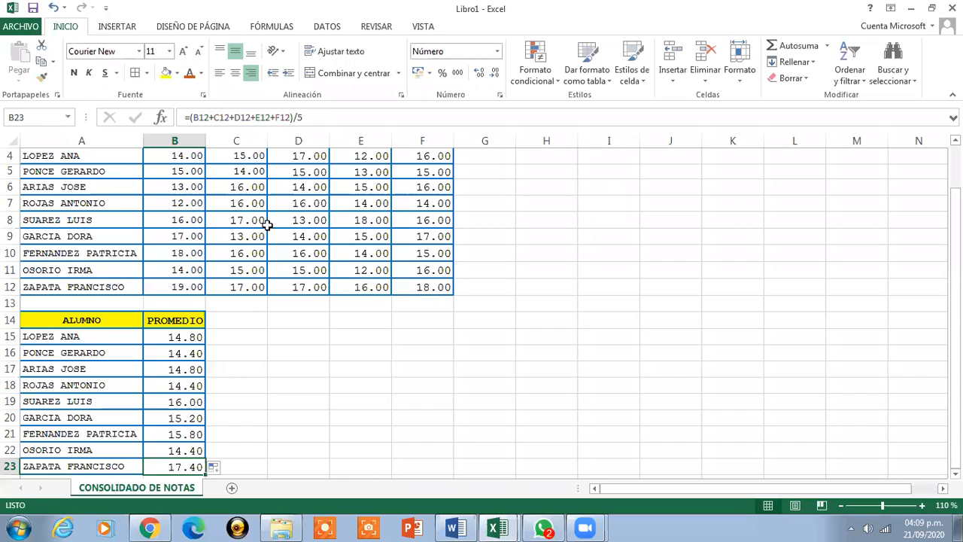
pyautogui.click(163, 338)
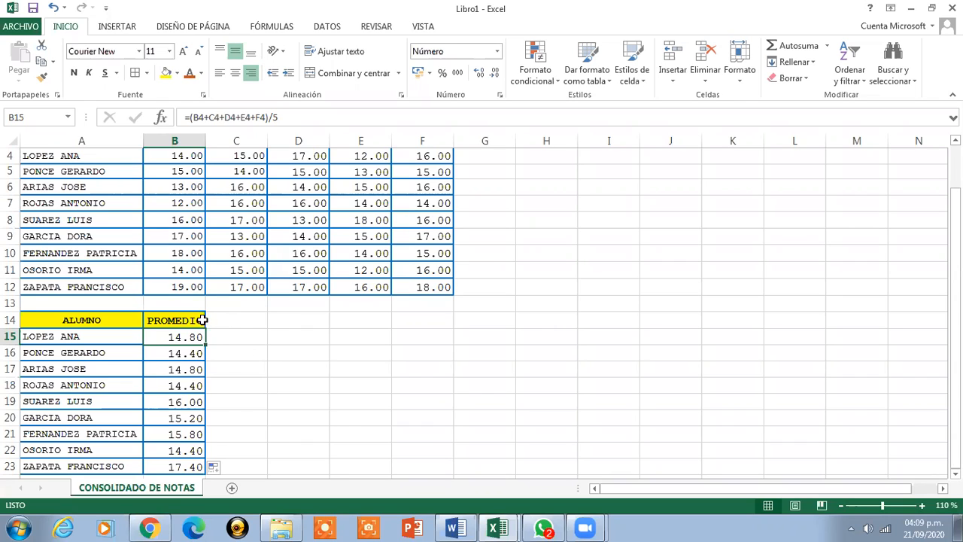
# Step: Add borders to C14:C23 beside the averages and enter REDONDEO as the column header in C14
pyautogui.moveTo(229, 320); pyautogui.dragTo(215, 465)
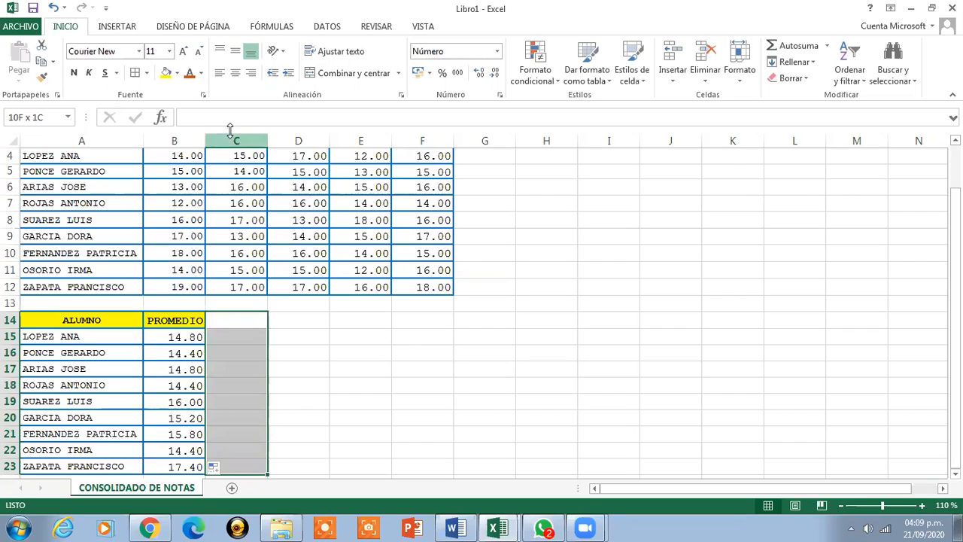
pyautogui.click(134, 72)
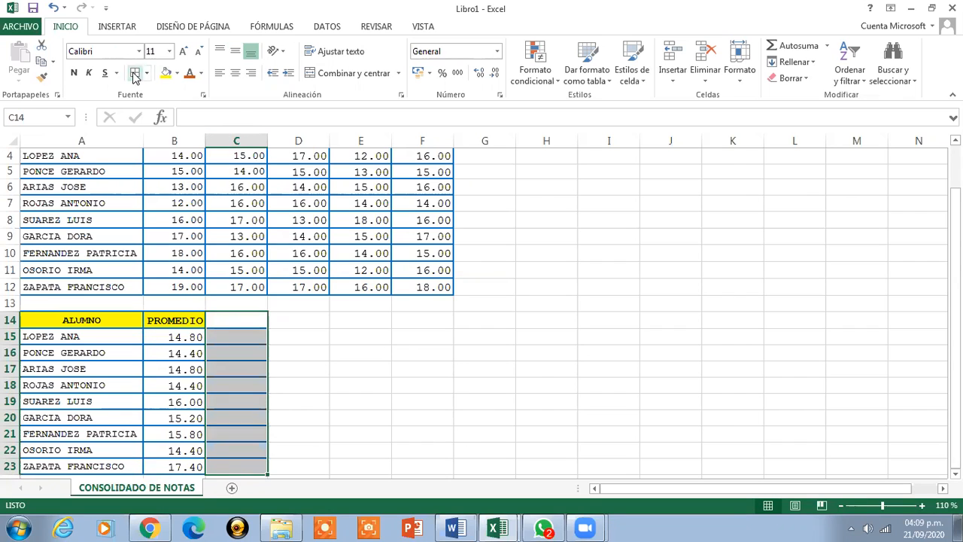
pyautogui.click(226, 319)
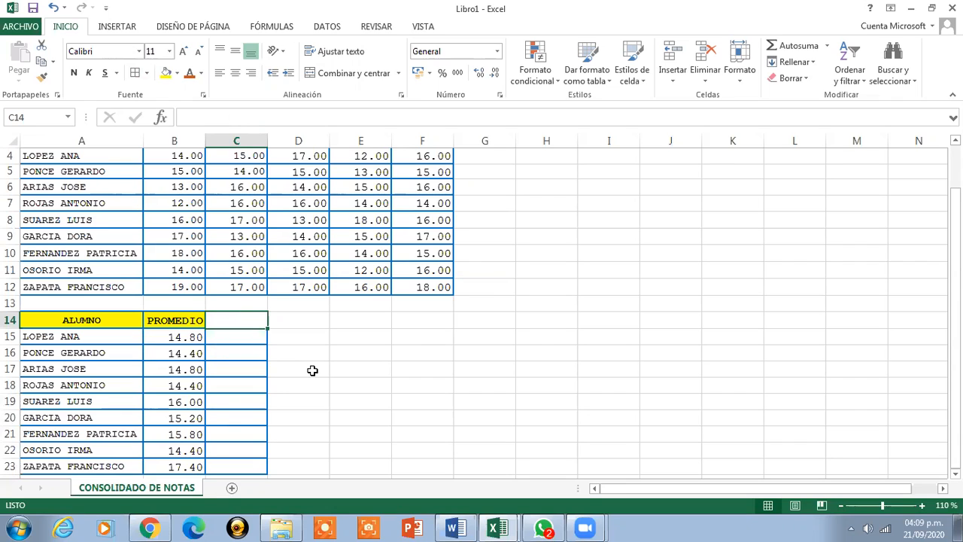
pyautogui.write('REDO')
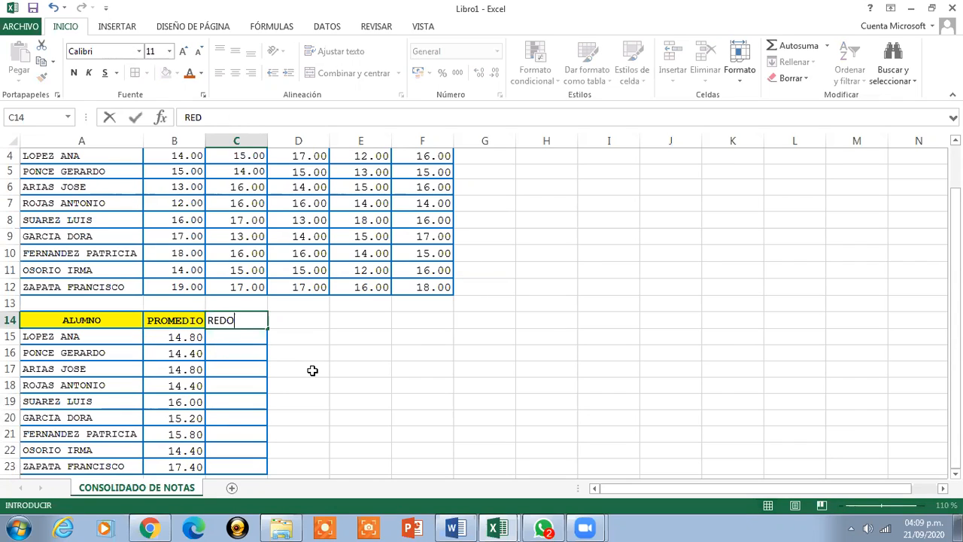
pyautogui.write('NDEO')
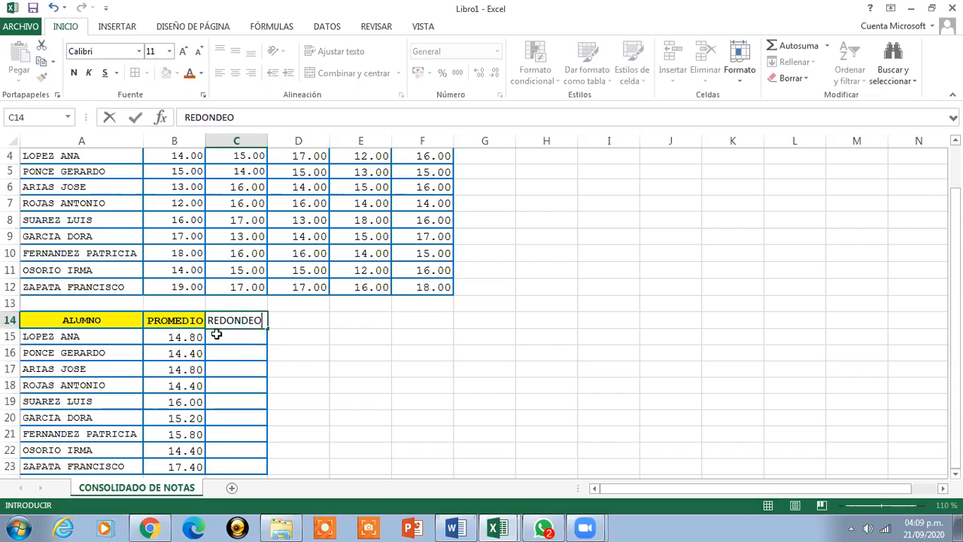
pyautogui.click(216, 335)
# Step: Set the font of the REDONDEO column, C14:C23, to Courier New
pyautogui.moveTo(217, 321); pyautogui.dragTo(230, 464)
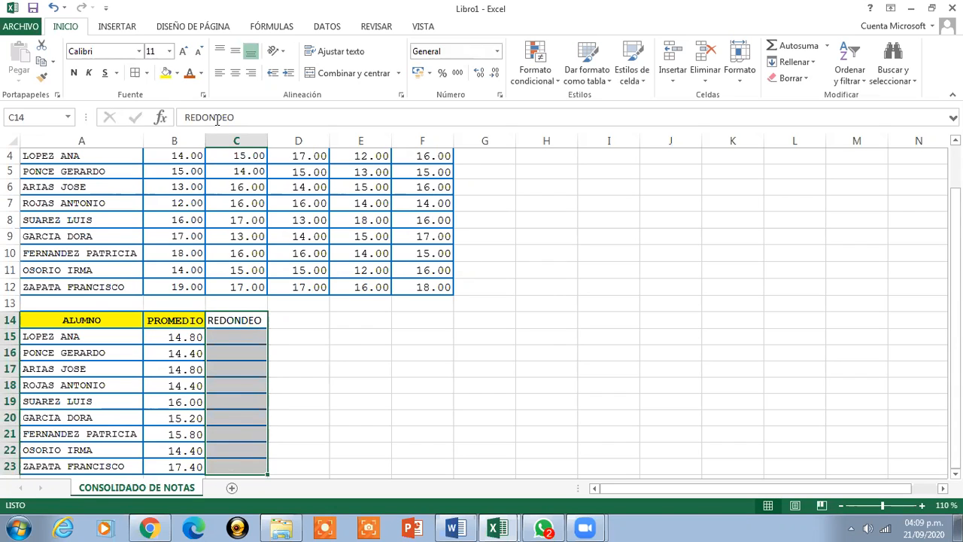
pyautogui.click(138, 53)
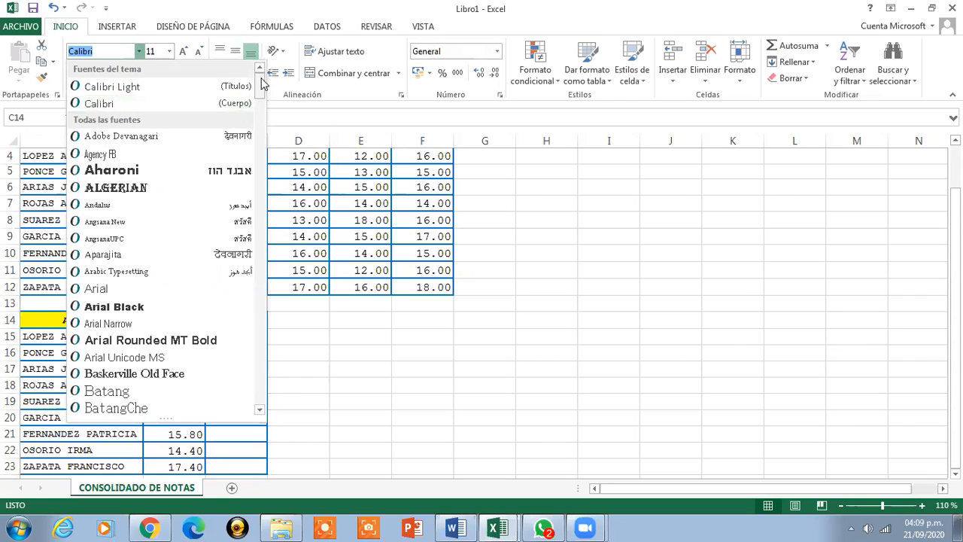
pyautogui.moveTo(261, 85); pyautogui.dragTo(261, 151)
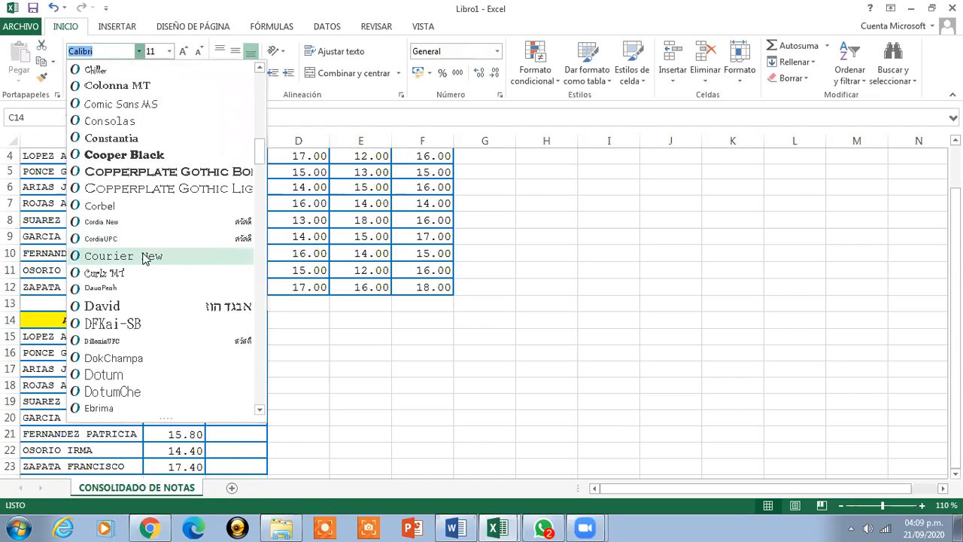
pyautogui.click(151, 254)
pyautogui.click(253, 337)
# Step: Make the REDONDEO header in C14 bold and fill its cell with yellow
pyautogui.click(253, 319)
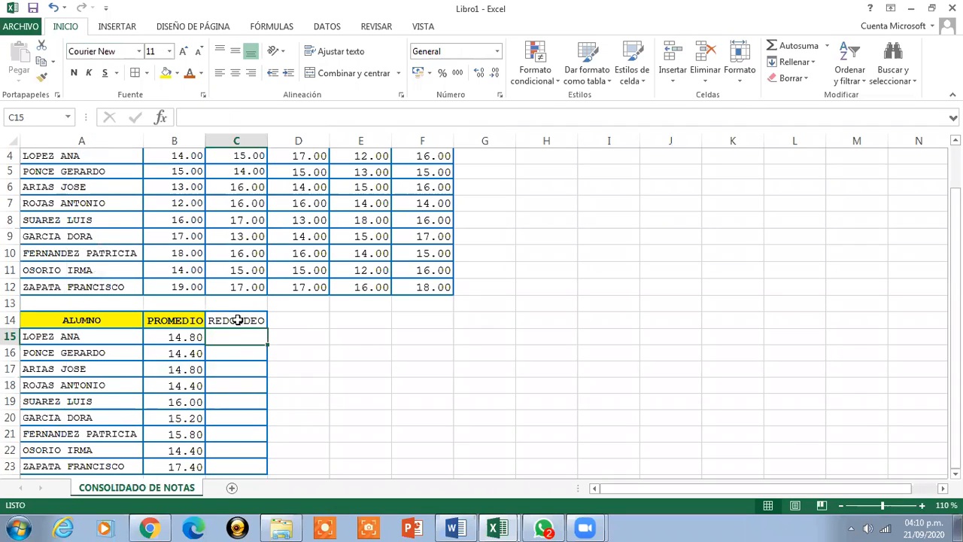
pyautogui.click(73, 73)
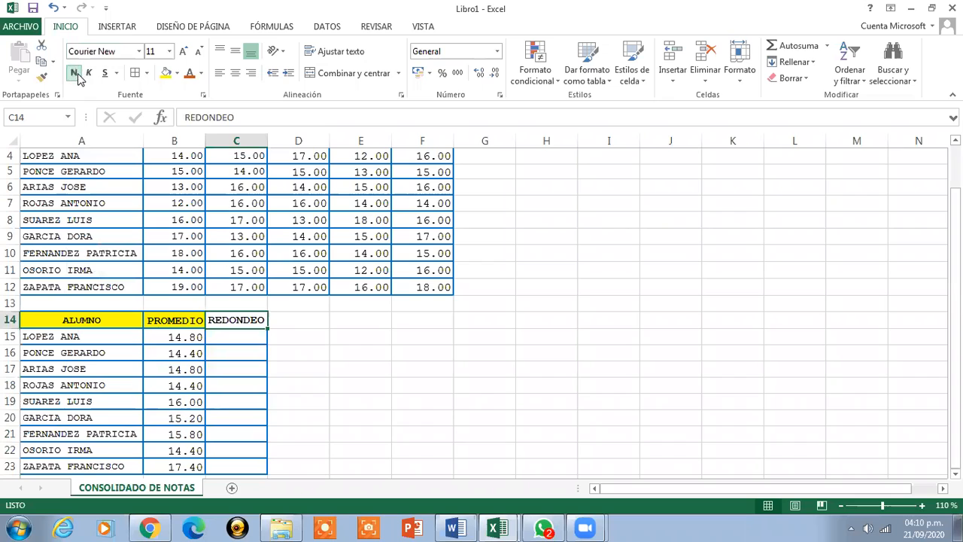
pyautogui.click(166, 73)
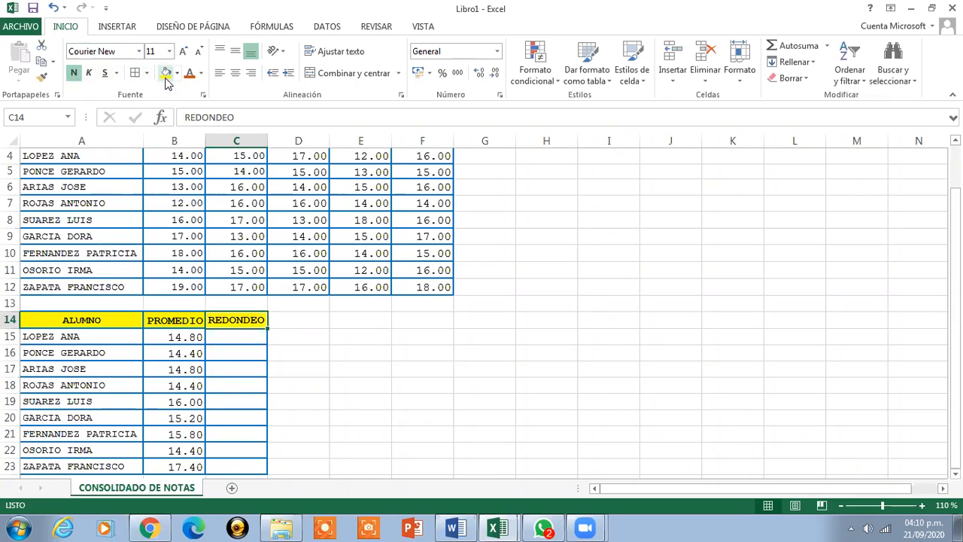
# Step: Apply the Número format to the empty REDONDEO cells C15:C23
pyautogui.click(230, 337)
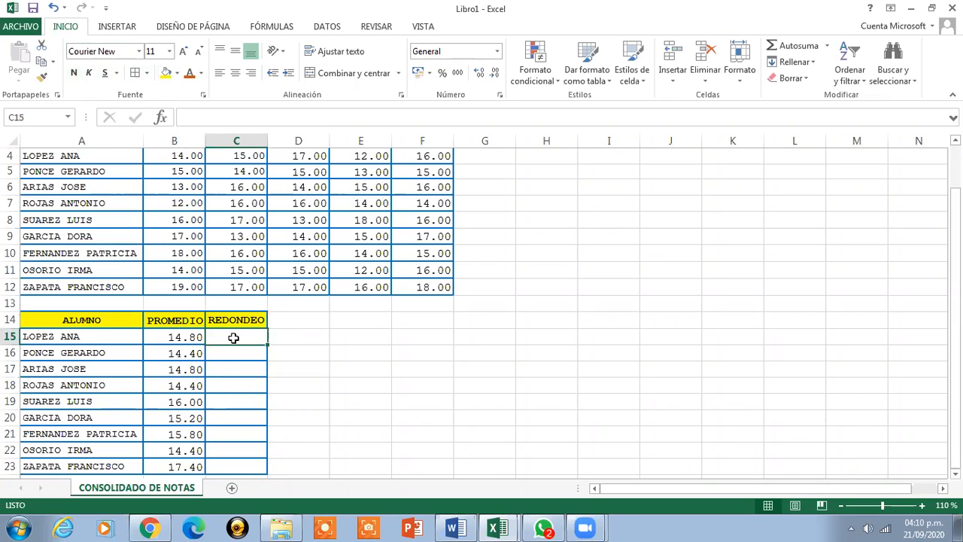
pyautogui.moveTo(233, 336); pyautogui.dragTo(239, 468)
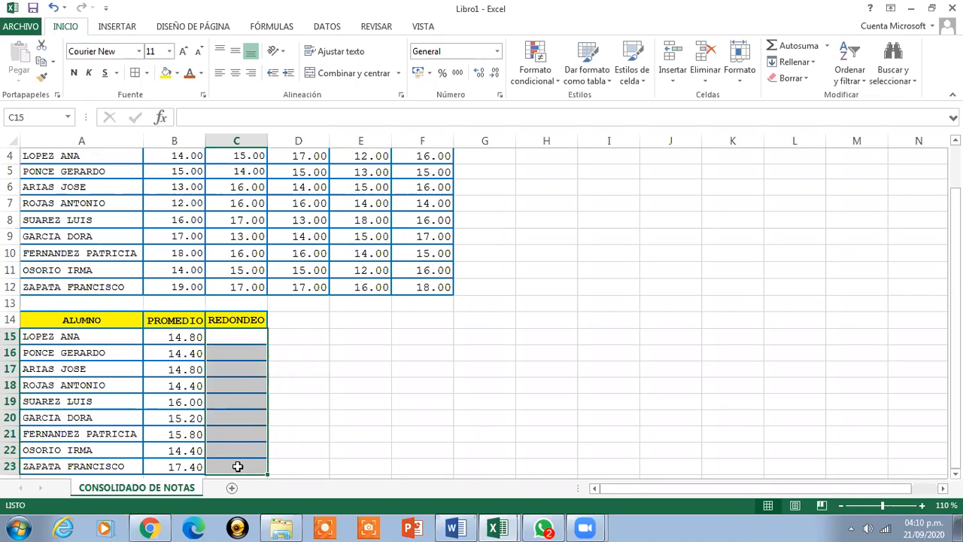
pyautogui.click(497, 51)
pyautogui.click(466, 104)
pyautogui.click(252, 335)
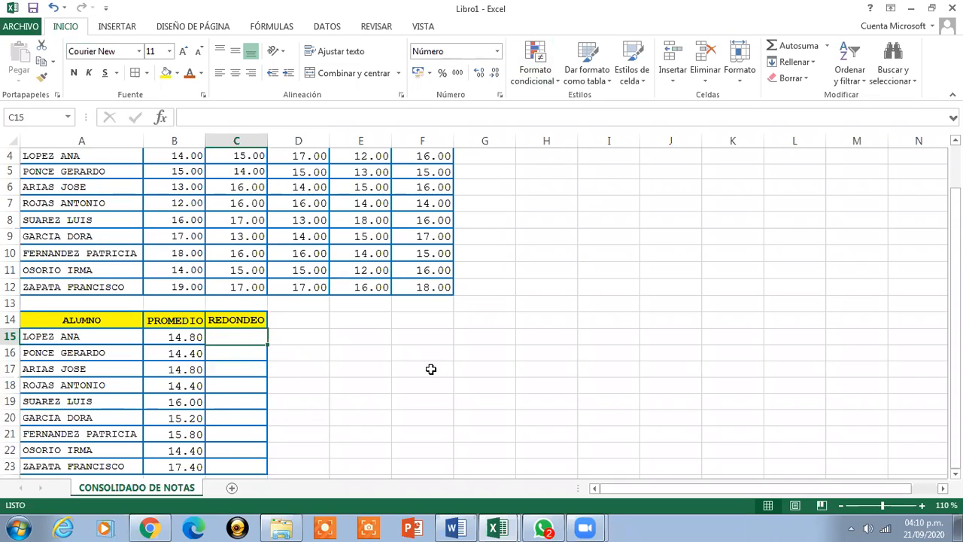